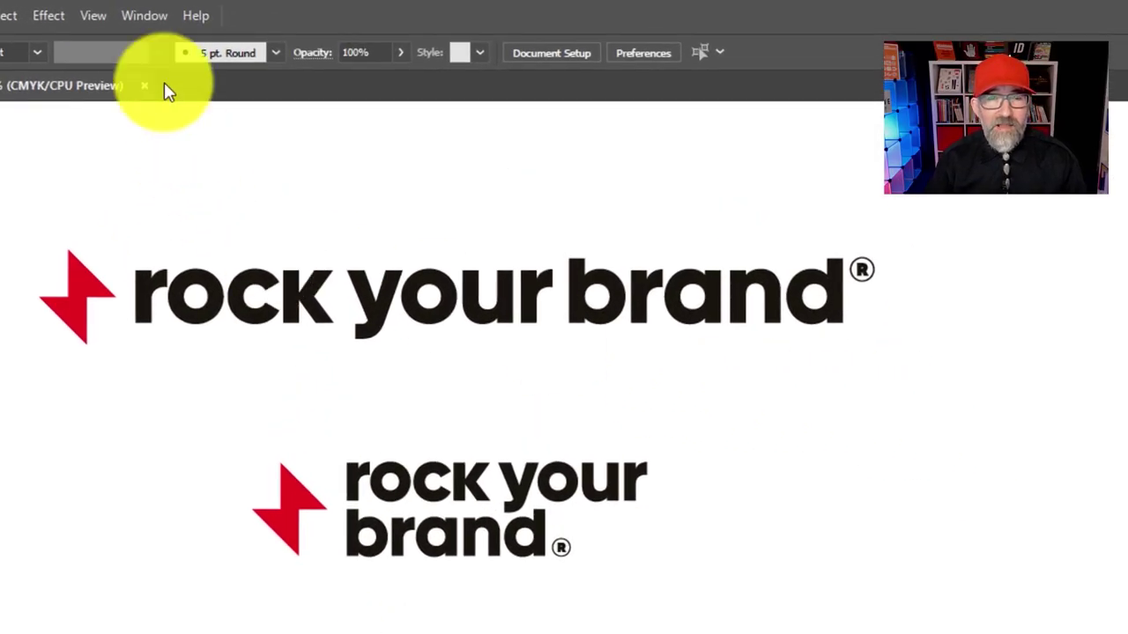
- Launch the Logo Package Express 3 extension from the Window > Extensions menu
left_click(139, 17)
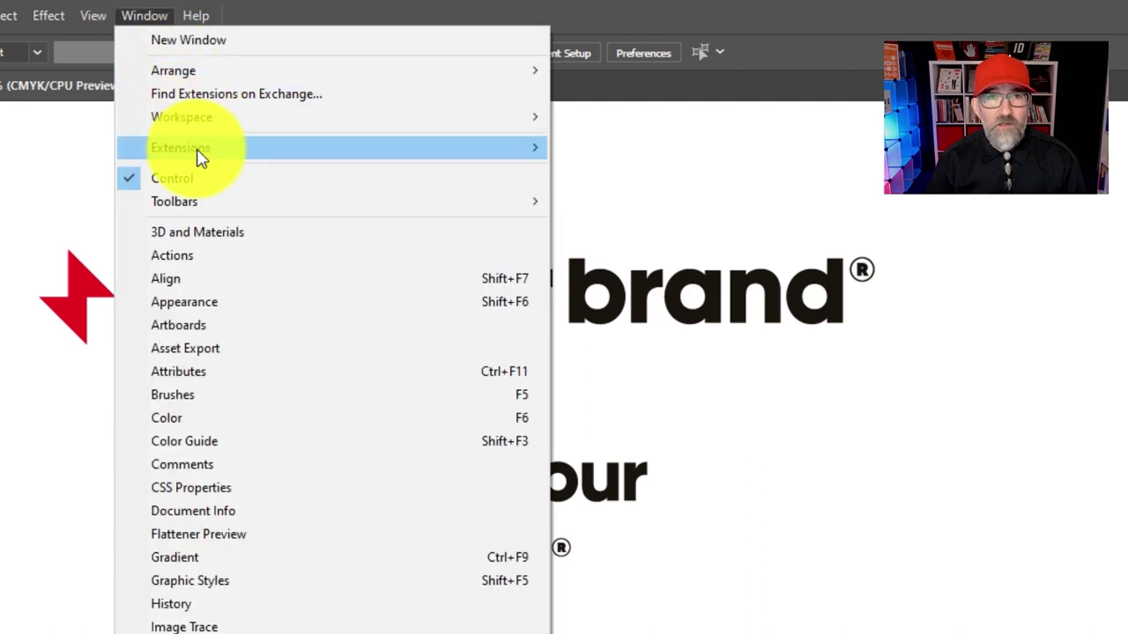
mouse_move(197, 156)
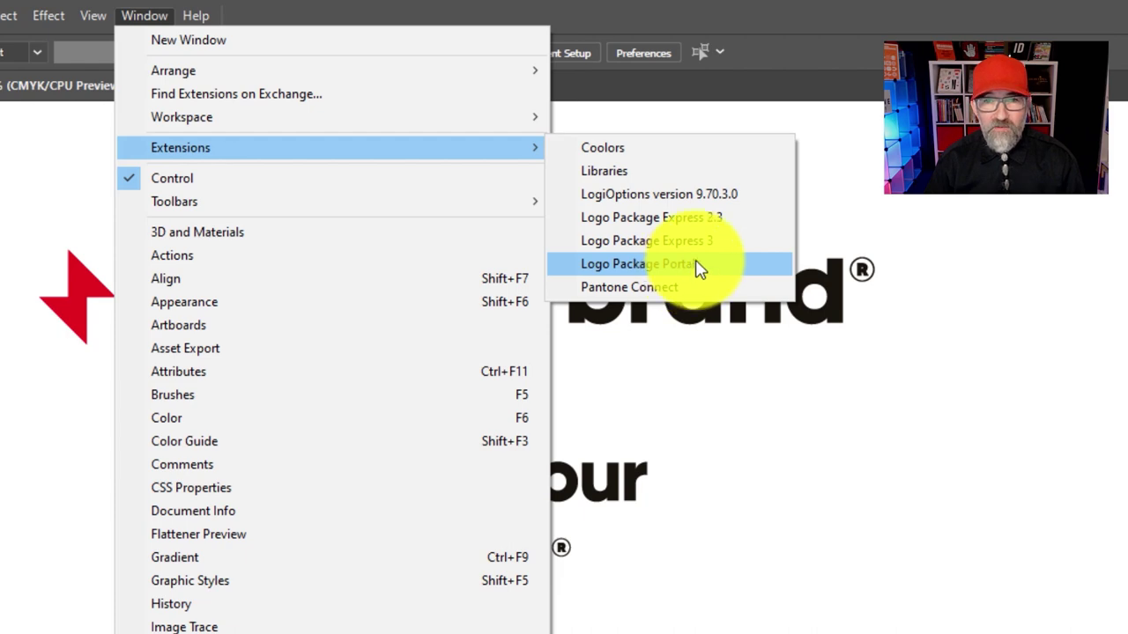
left_click(693, 253)
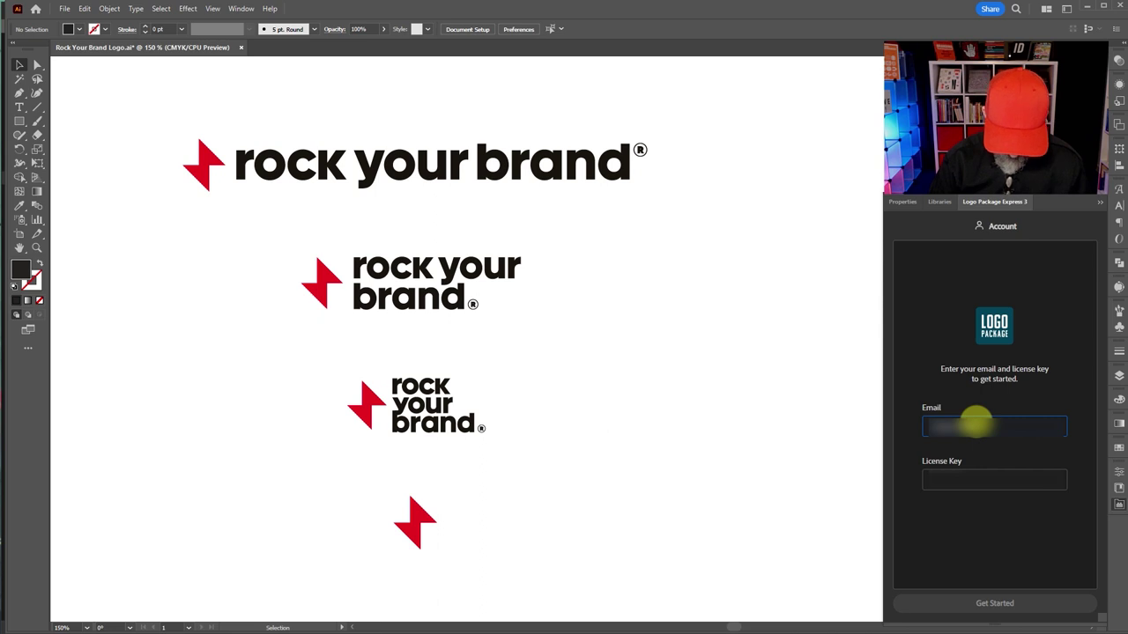
- Paste the license key into the License Key field and activate it with Get Started
left_click(985, 479)
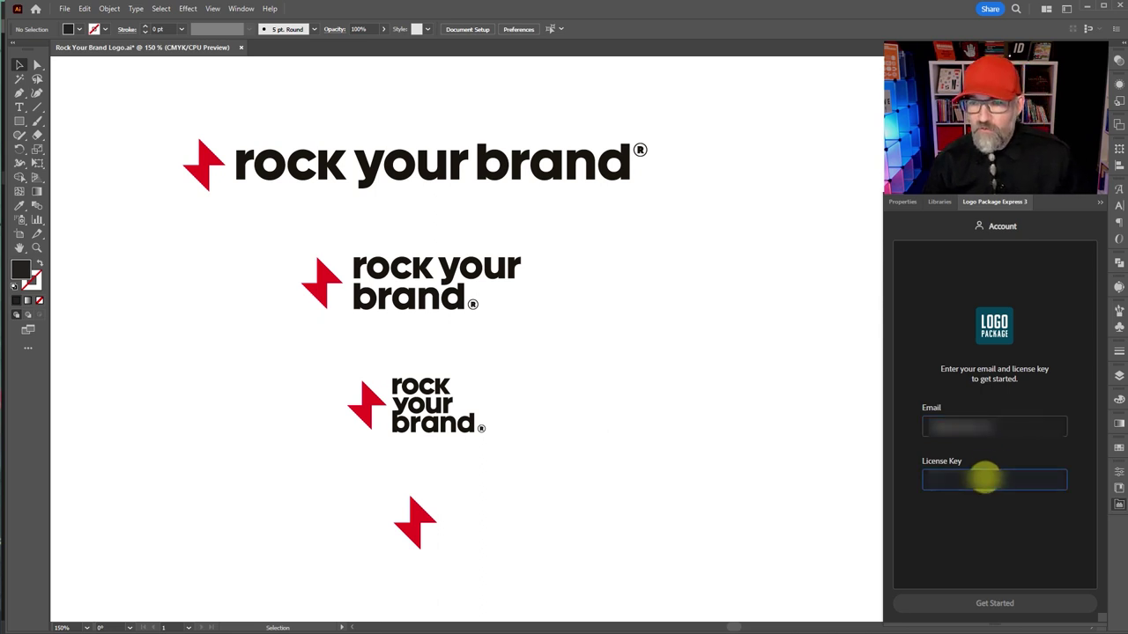
key("ctrl+v")
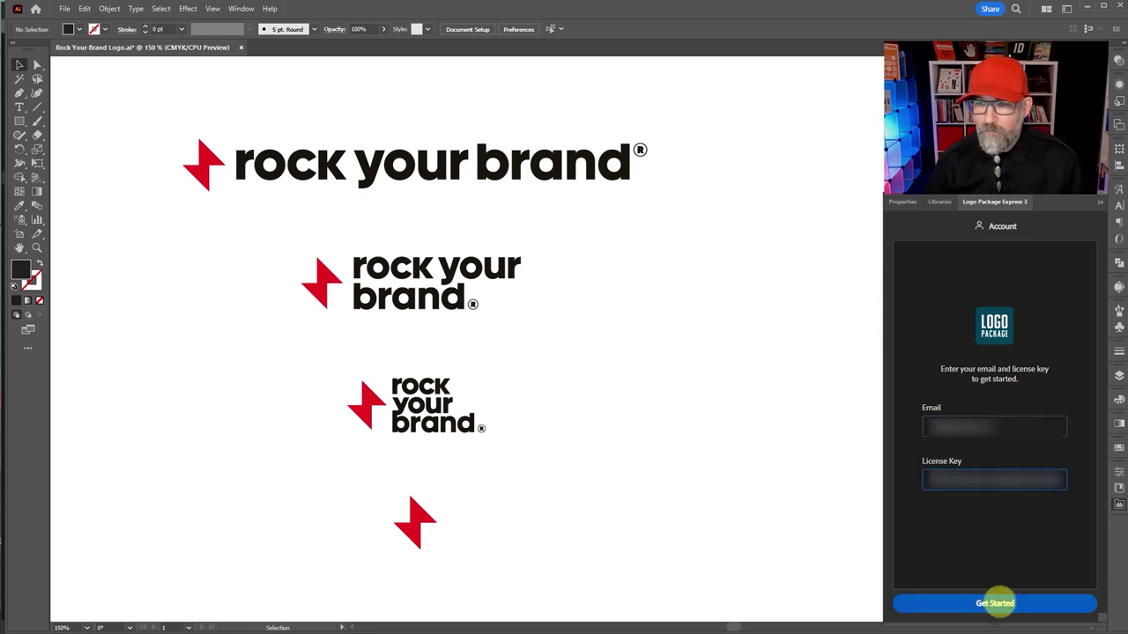
left_click(995, 603)
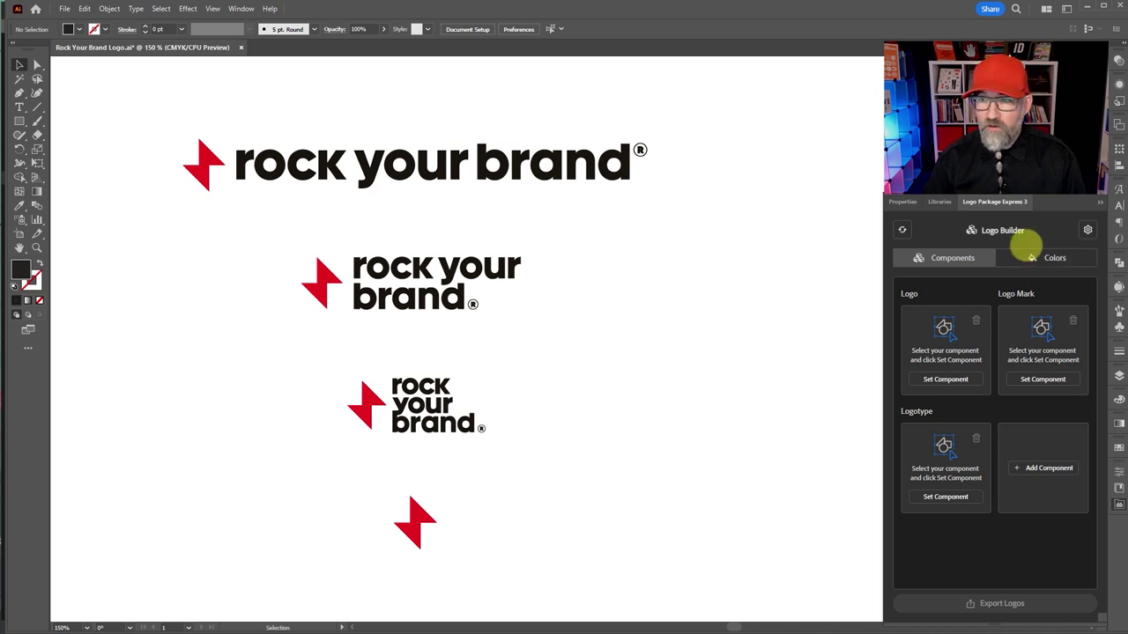
left_click(1087, 230)
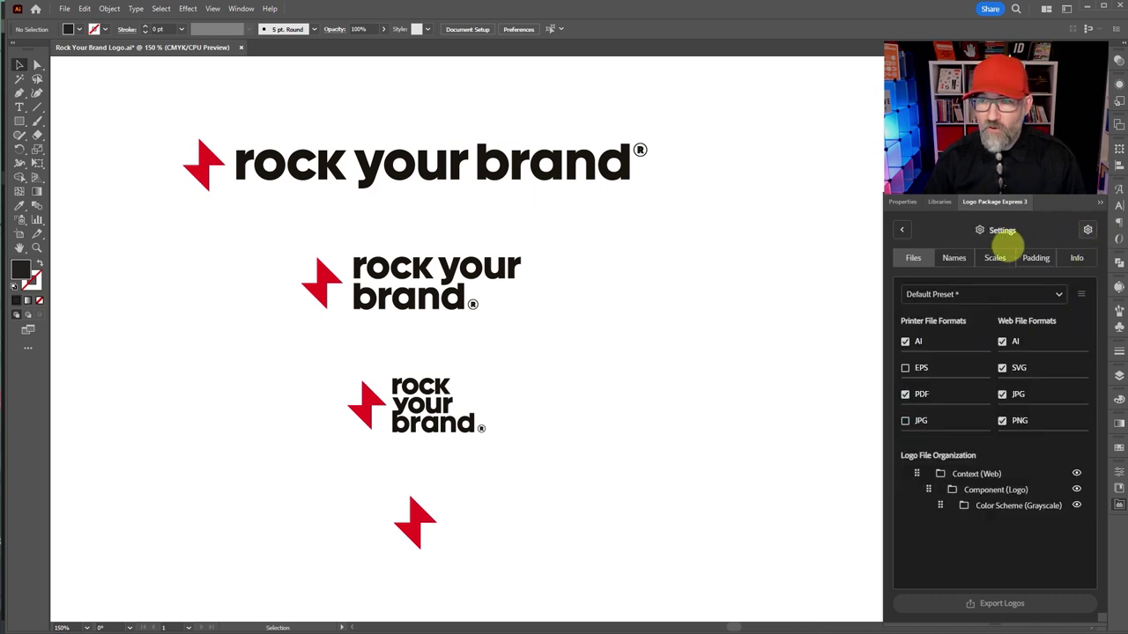
left_click(954, 258)
left_click(994, 258)
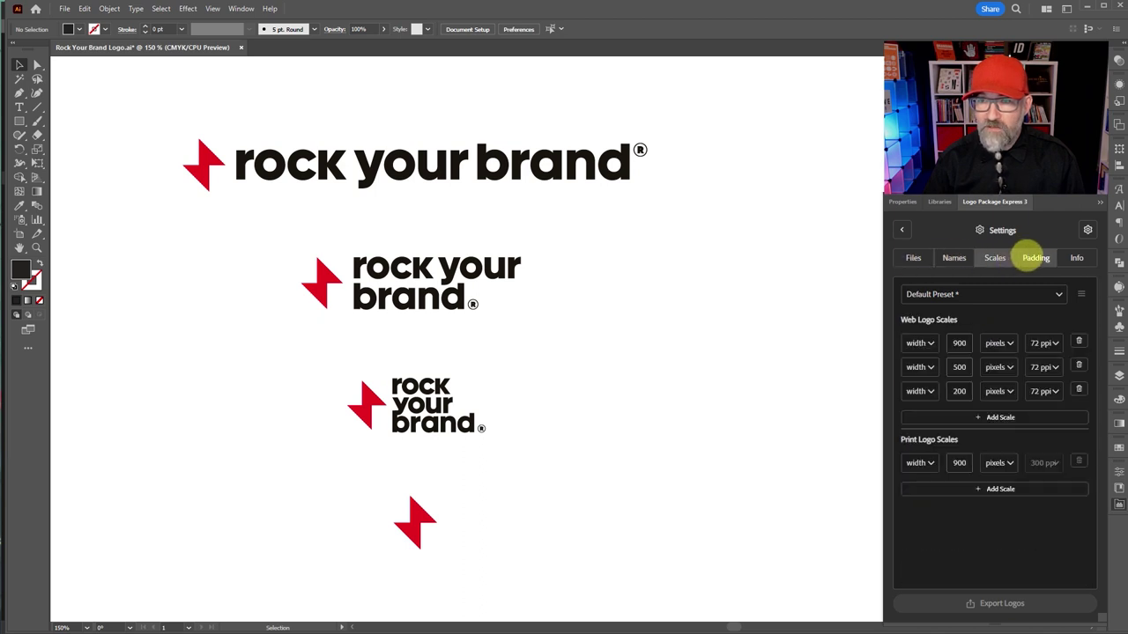
left_click(1033, 257)
left_click(1066, 257)
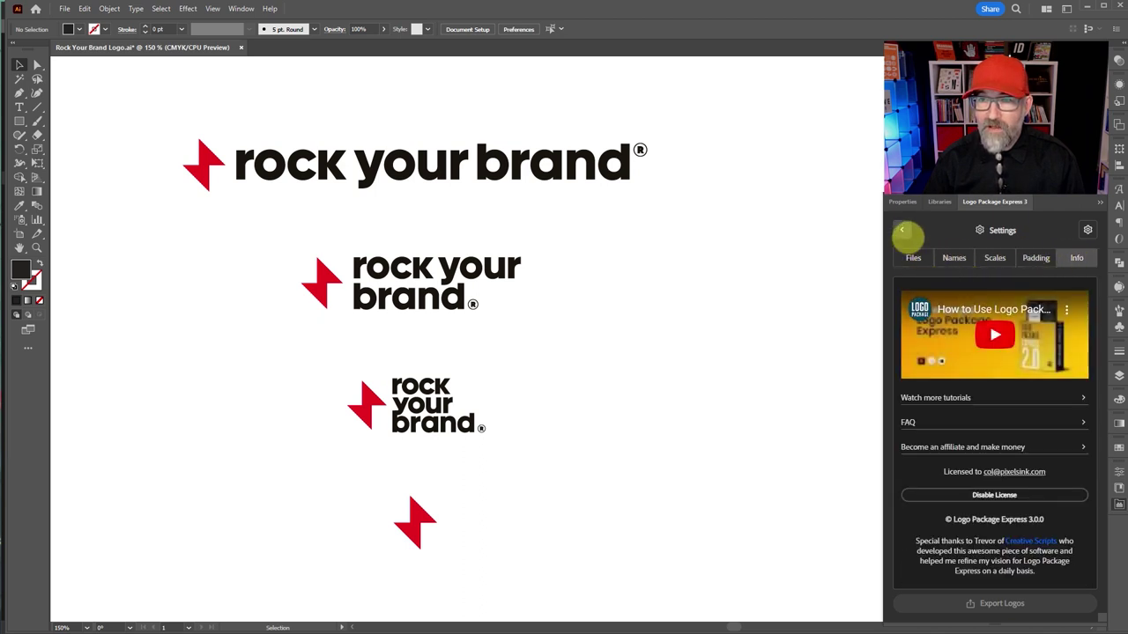
left_click(911, 257)
left_click(1088, 230)
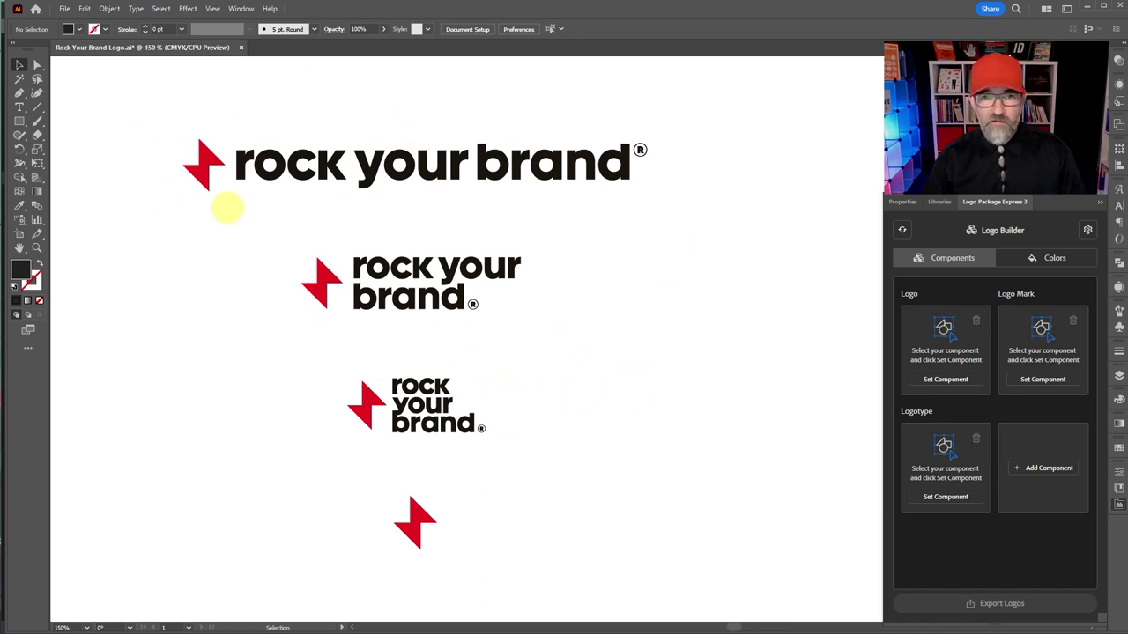
- Compare the one-line, two-line and stacked logos, then select the two-line rock your brand logo
left_click_drag(124, 114, 672, 224)
left_click_drag(245, 221, 519, 336)
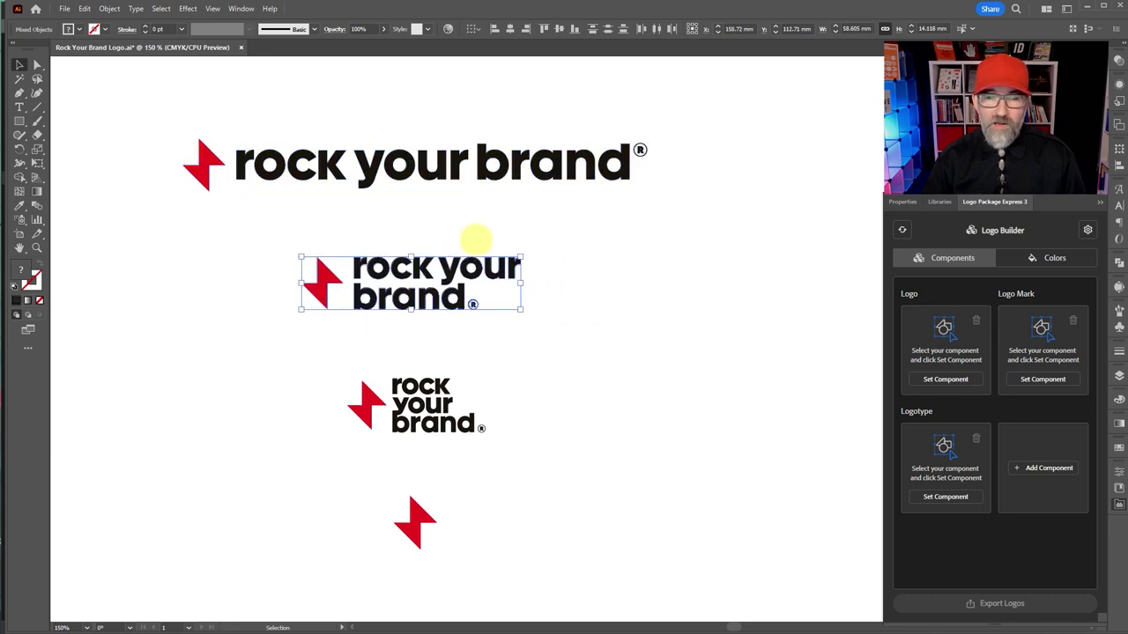
left_click_drag(307, 360, 519, 463)
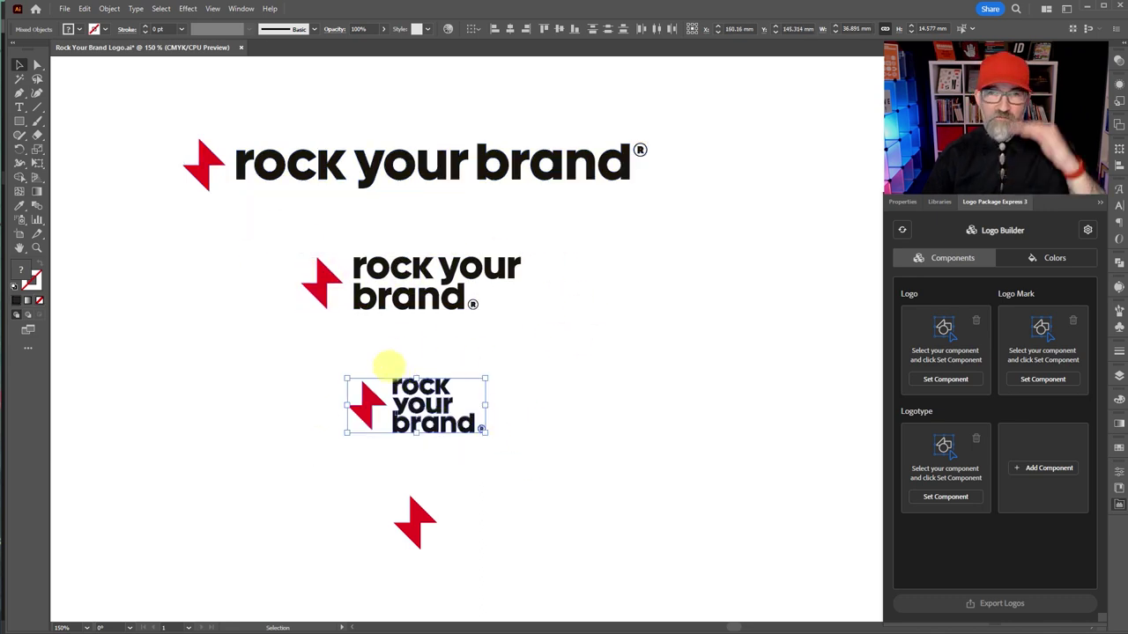
left_click(312, 376)
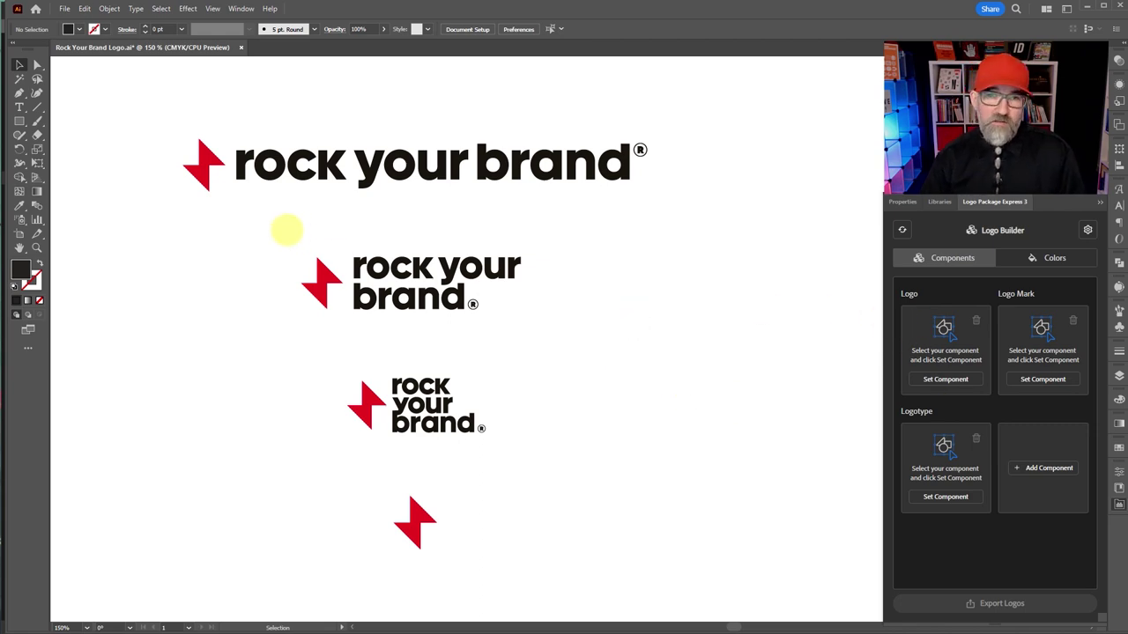
left_click_drag(286, 231, 615, 344)
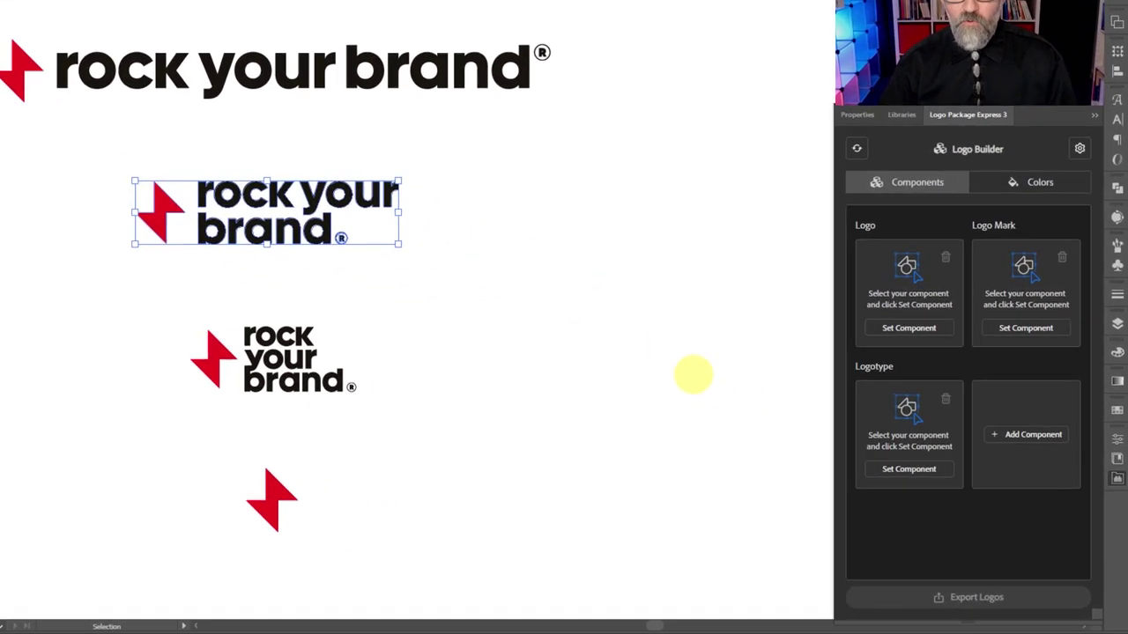
left_click_drag(2, 37, 335, 201)
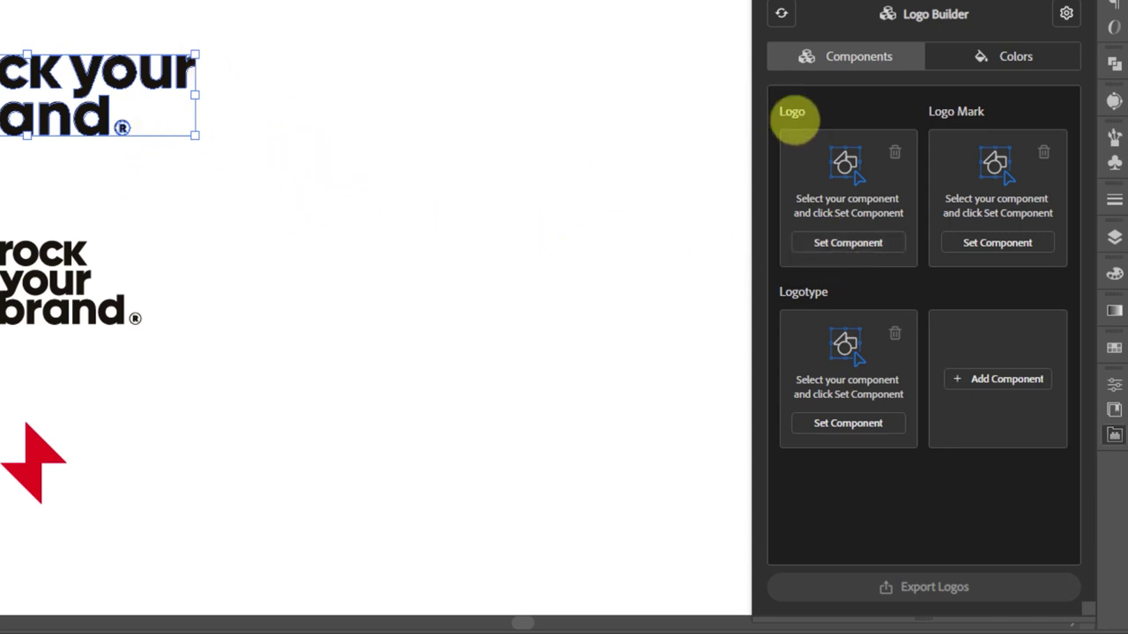
- Set the two-line logo as the Logo component, then select its red bolt in the original file
left_click(848, 242)
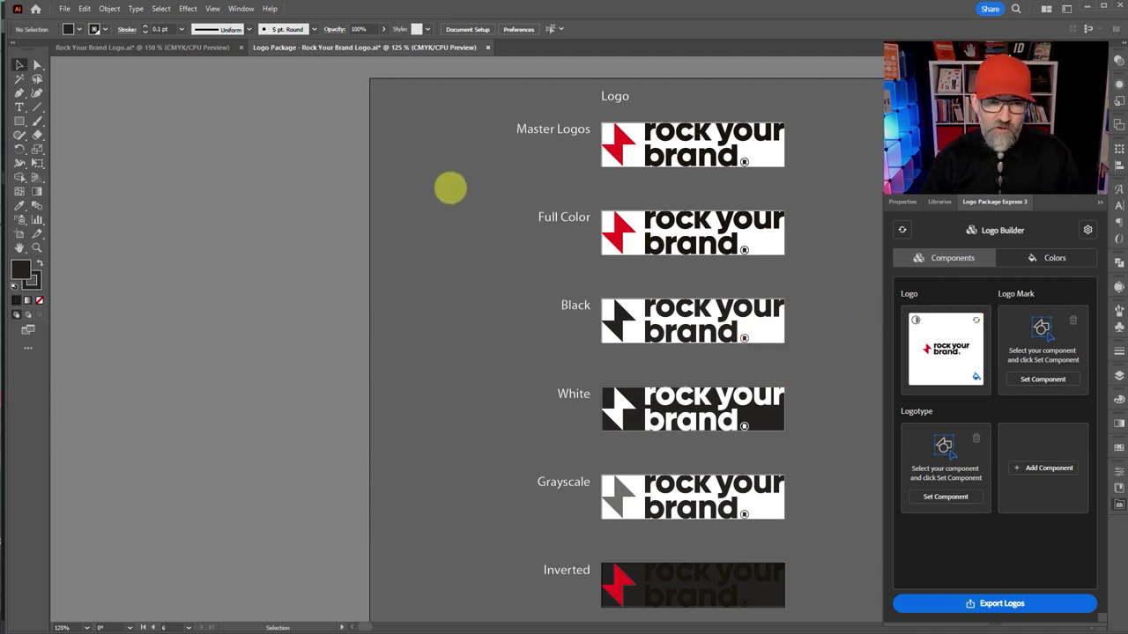
left_click(201, 48)
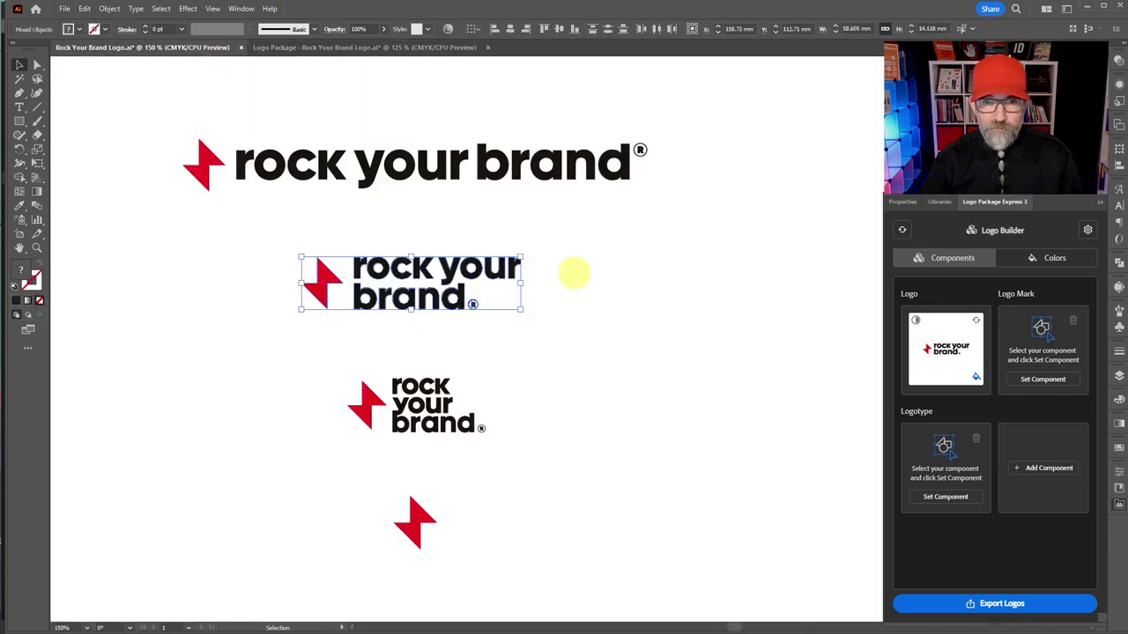
left_click_drag(279, 238, 347, 334)
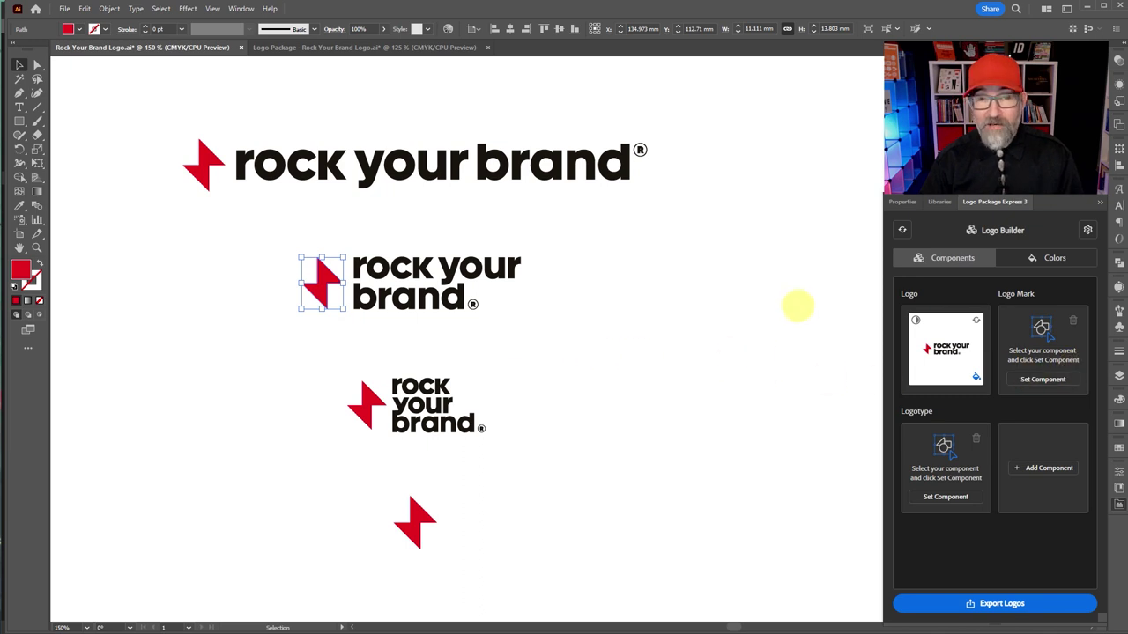
- Set the red bolt from the Master Logos row as the Logo Mark component
left_click(372, 47)
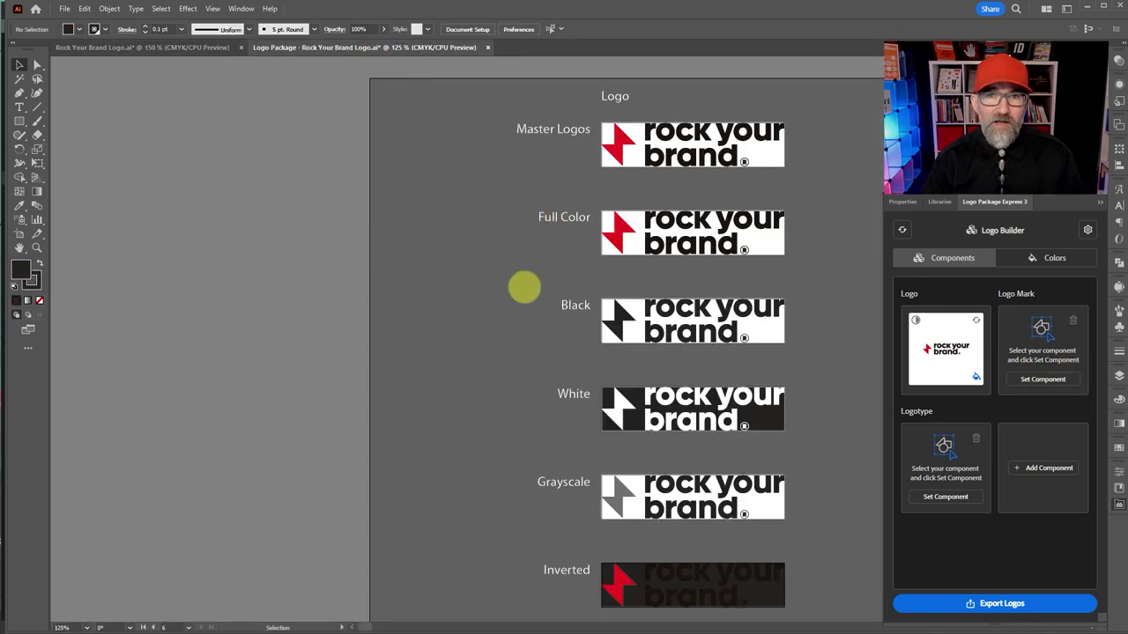
left_click_drag(520, 313, 266, 298)
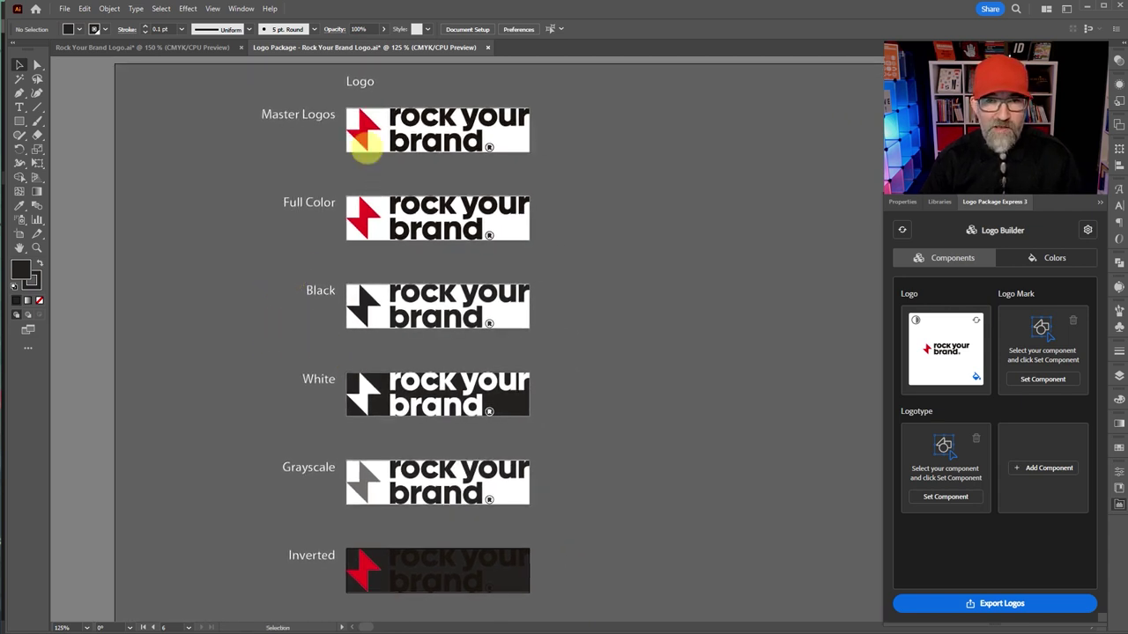
left_click(365, 130)
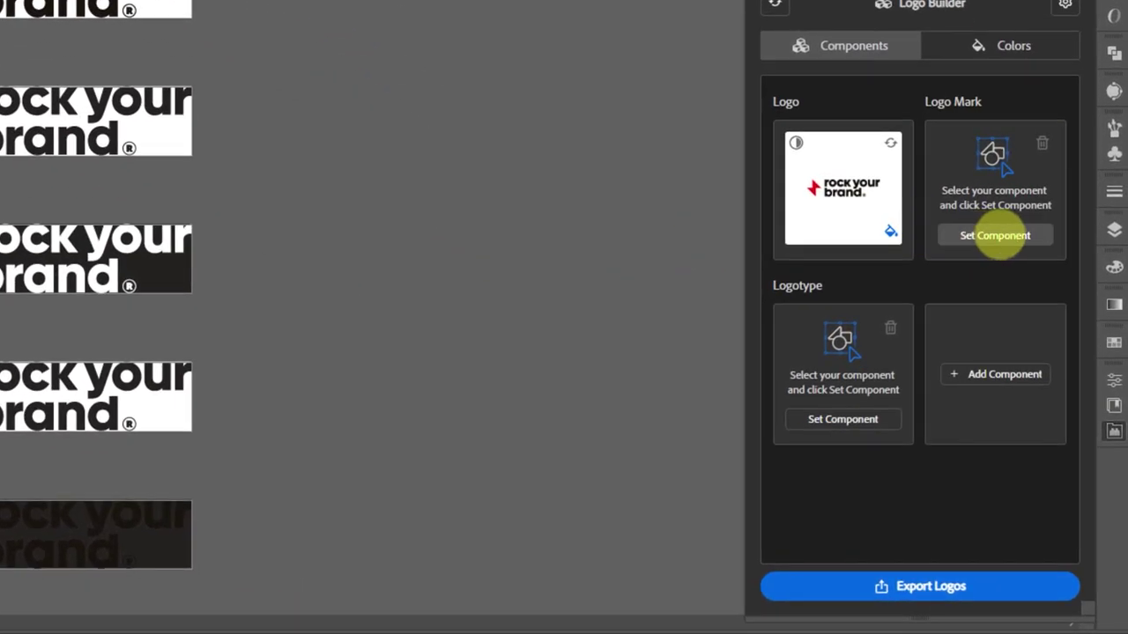
left_click(995, 237)
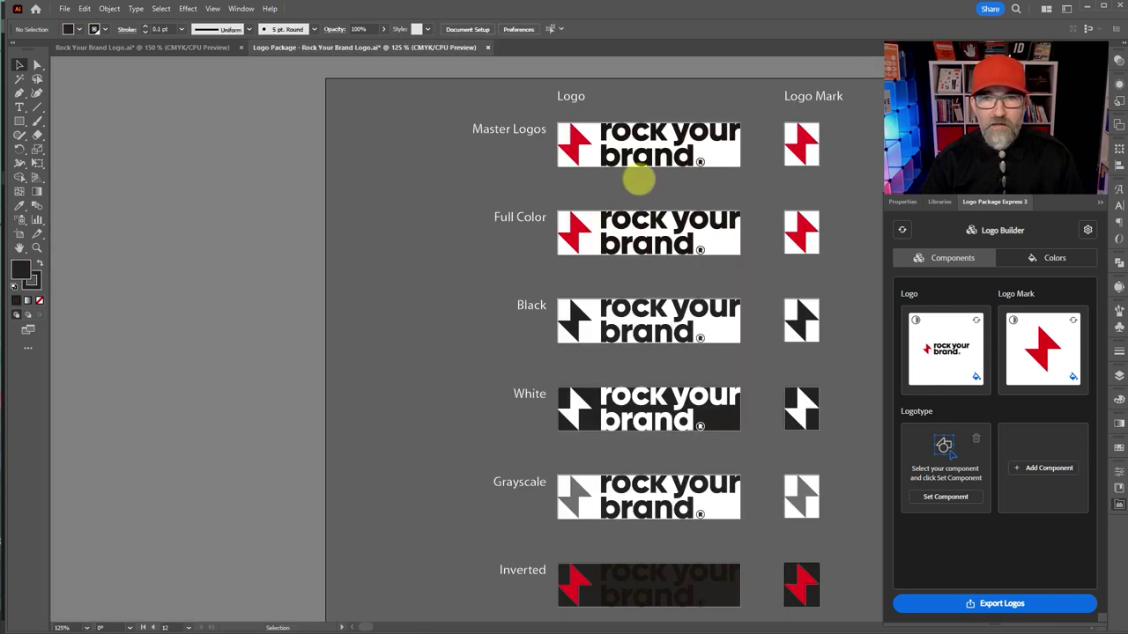
left_click(732, 169)
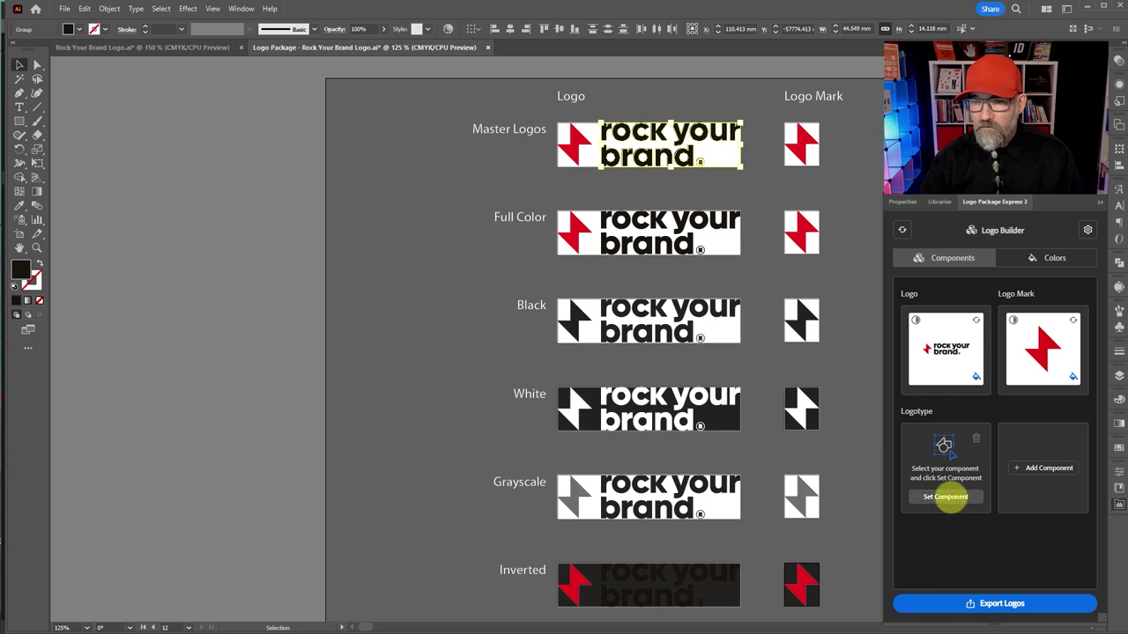
- Set the selected wordmark as the Logotype component and switch back to Rock Your Brand Logo.ai
left_click(945, 496)
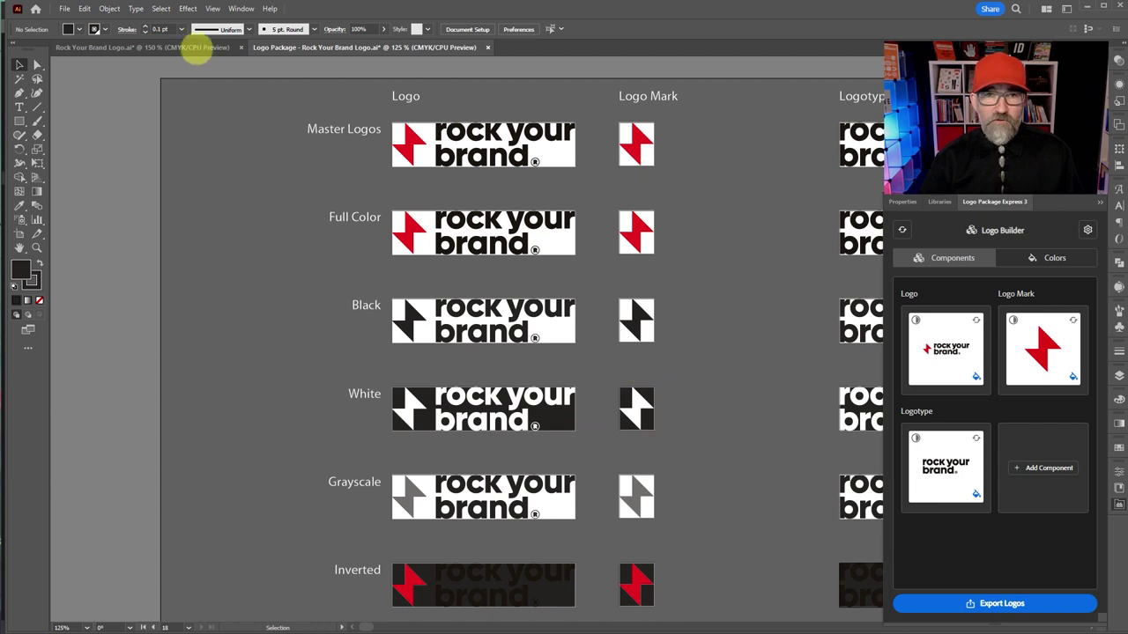
left_click(155, 47)
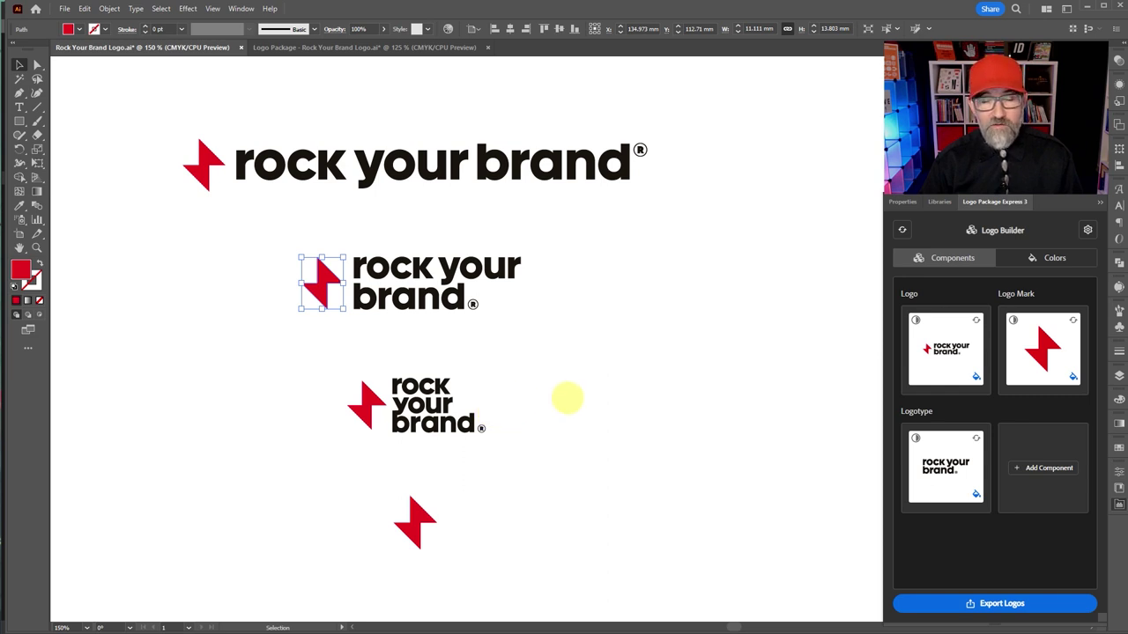
- Add a new component slot and set the one-line logo as the Inline Logo
left_click(632, 322)
left_click_drag(143, 103, 692, 229)
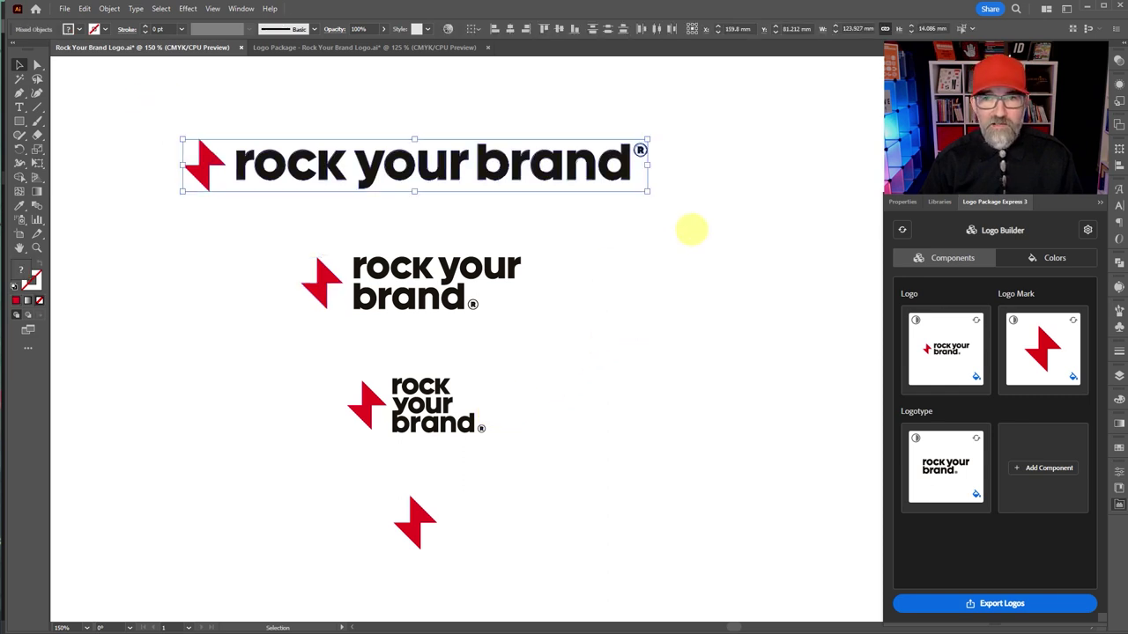
left_click(1047, 467)
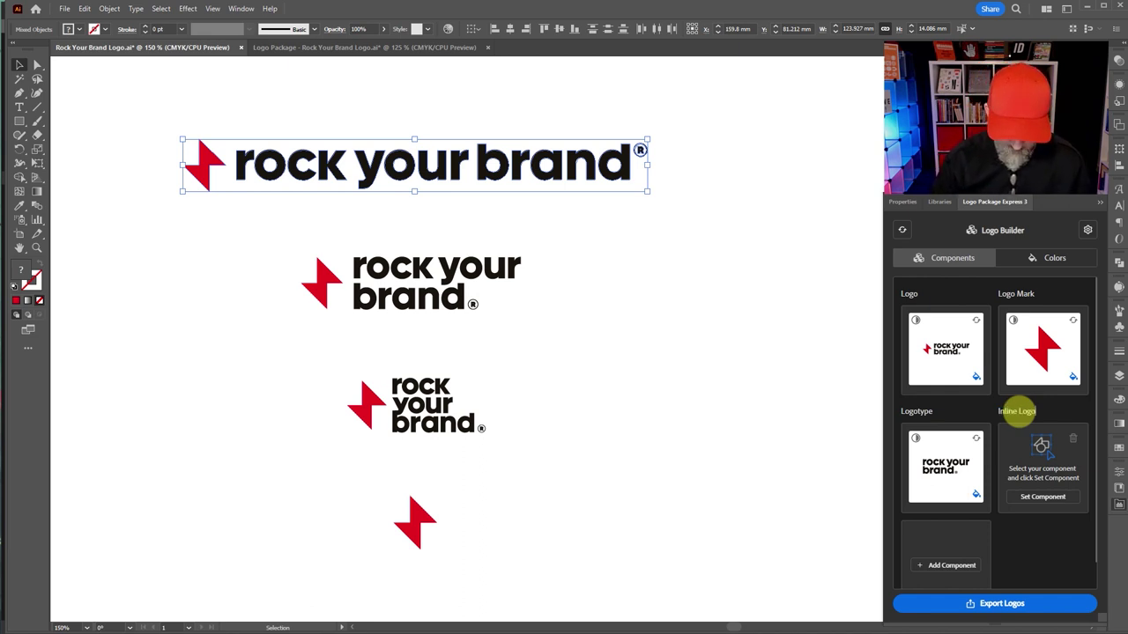
left_click(1043, 497)
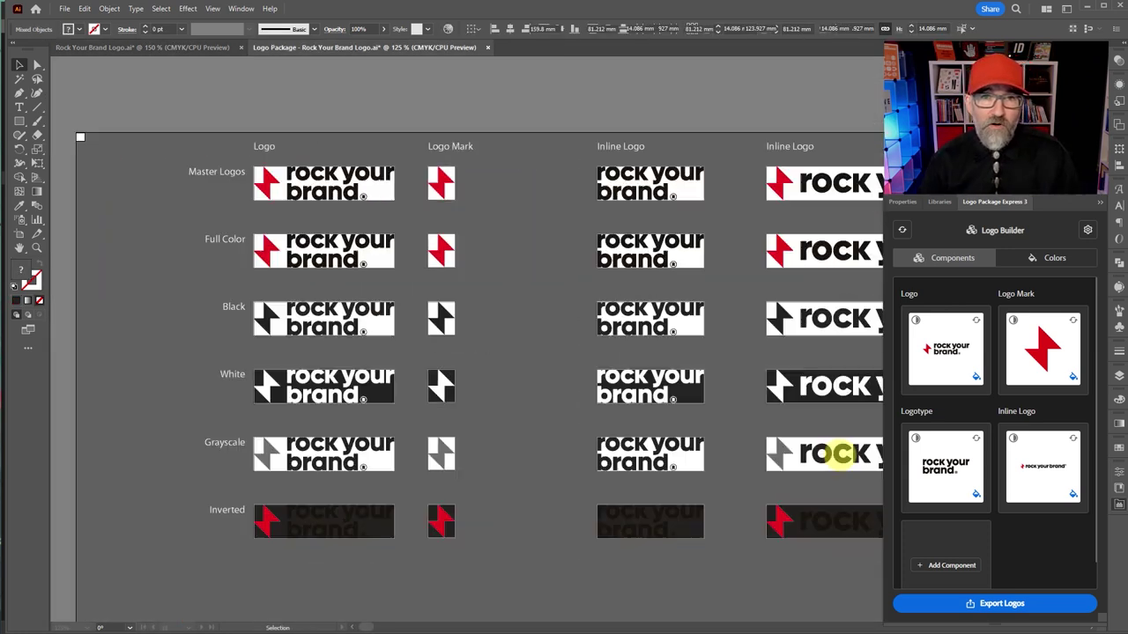
- Pan across the Logo Package grid to review the new Inline Logo column
left_click(718, 424)
left_click_drag(755, 423, 455, 435)
left_click_drag(466, 390, 748, 407)
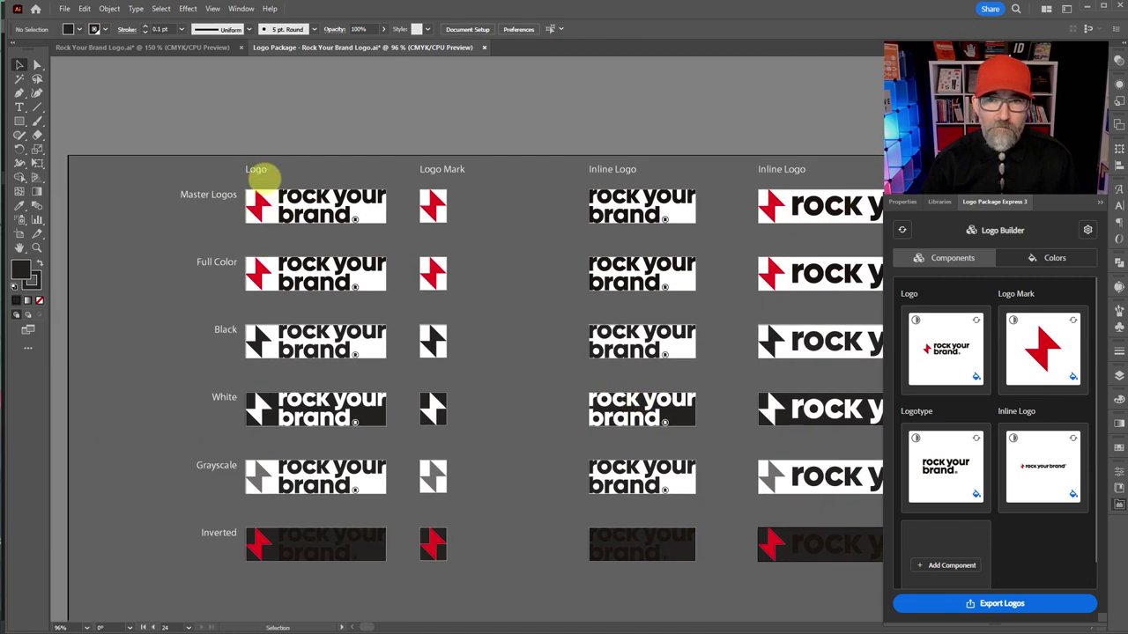
scroll(395, 305, "right", 3)
scroll(461, 335, "up", 1)
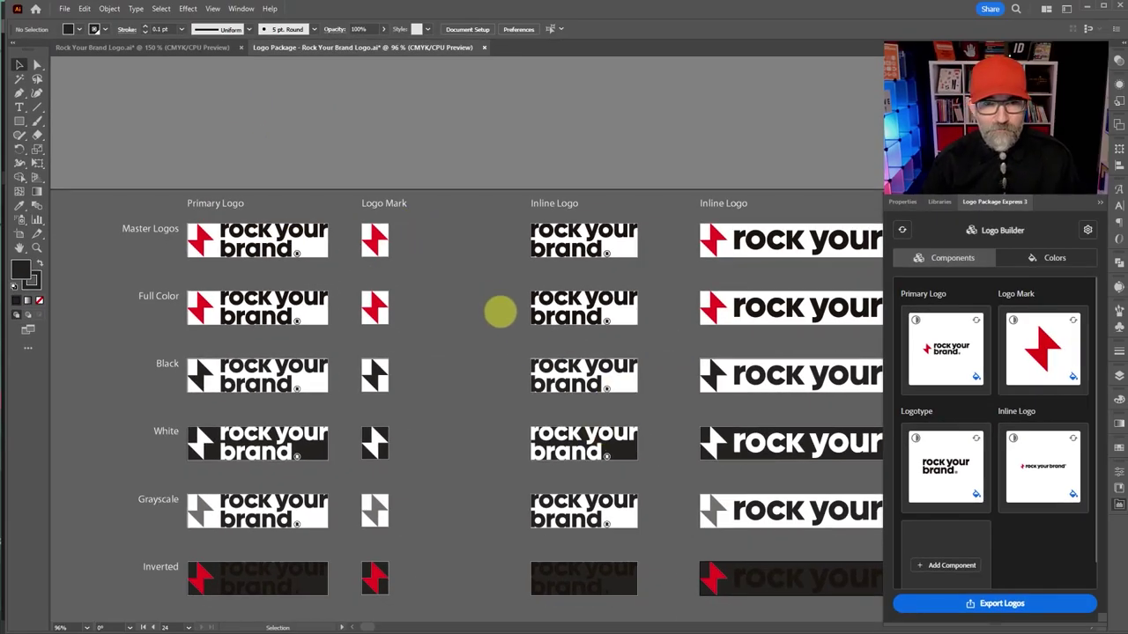
left_click_drag(501, 309, 380, 314)
left_click(185, 47)
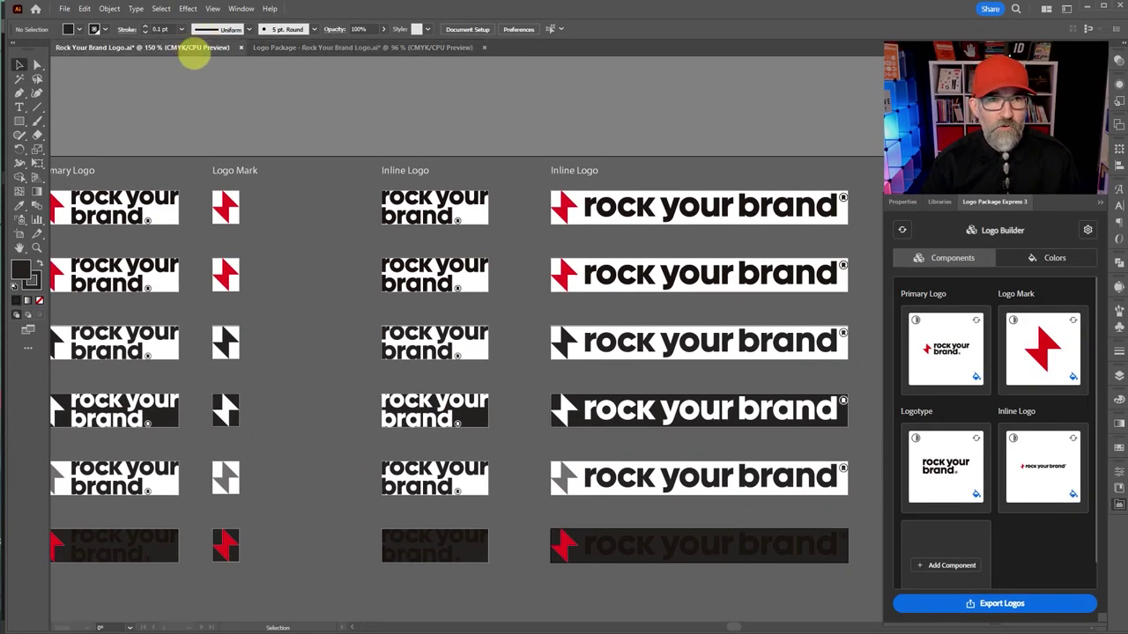
- Add a Vertical Logo component and assign the stacked logo to it
left_click(519, 457)
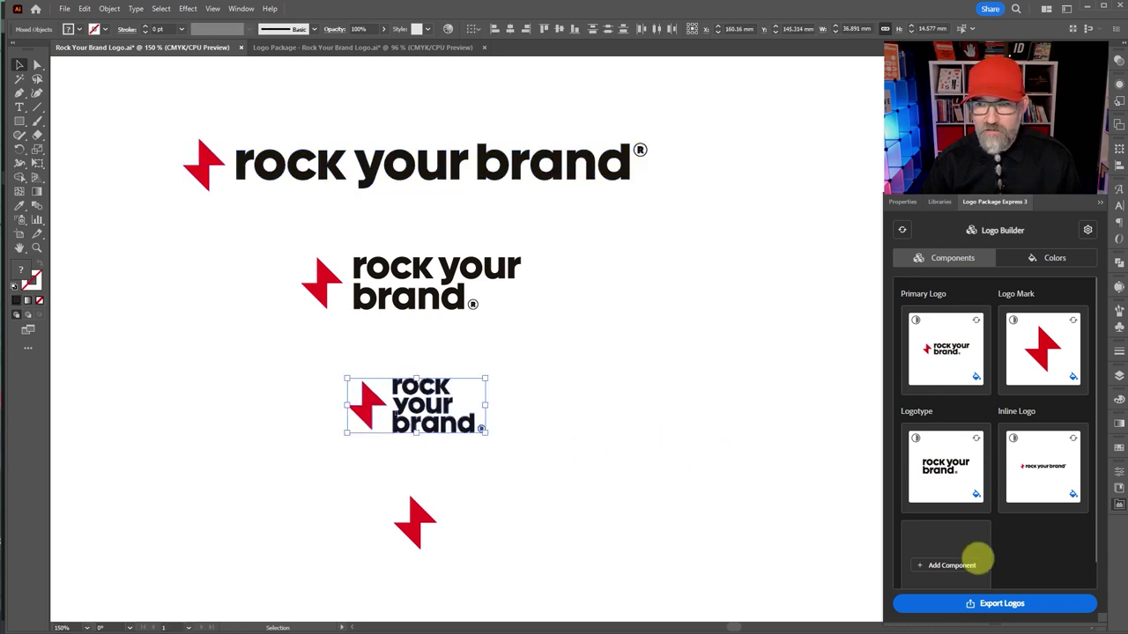
scroll(1008, 520, "down", 1)
left_click(951, 539)
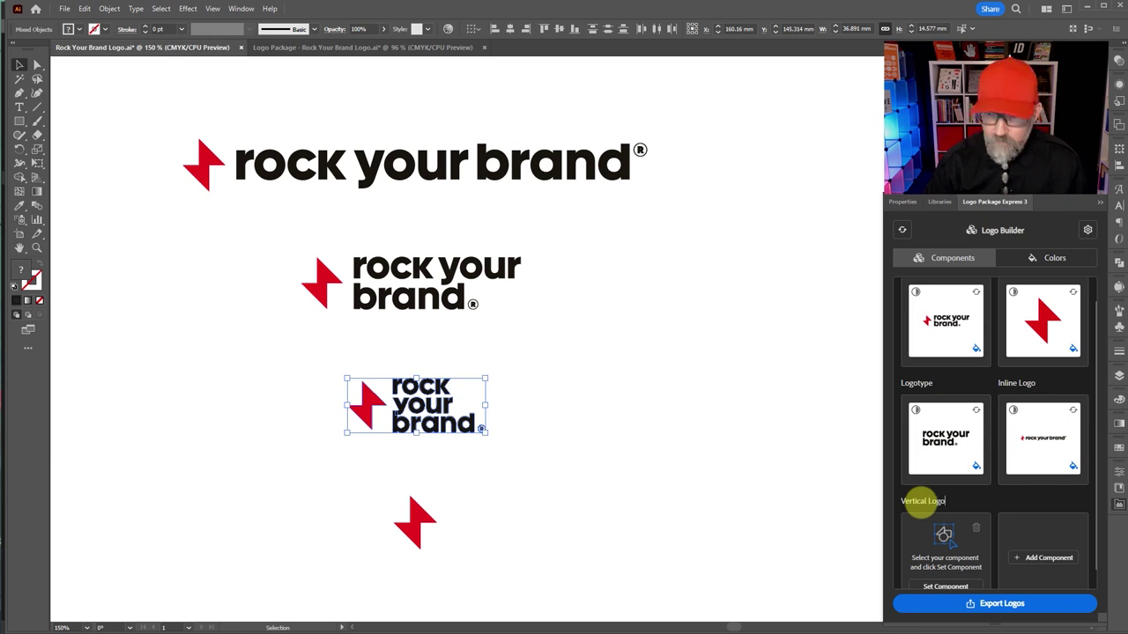
key("Return")
scroll(934, 564, "down", 1)
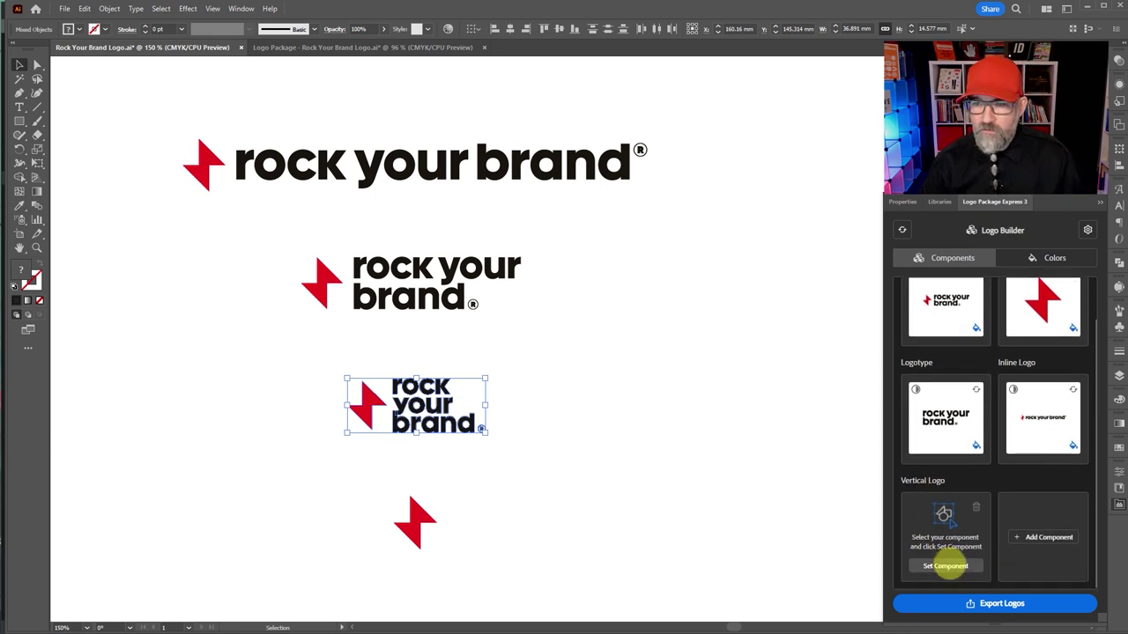
left_click(945, 566)
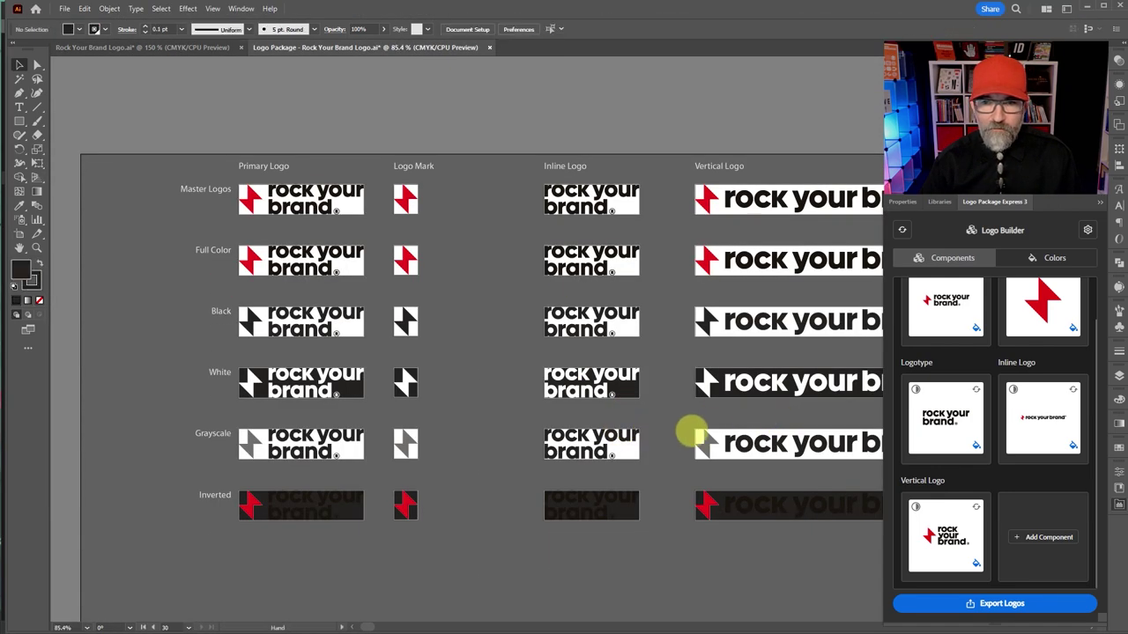
- Pan the Logo Package grid to check the Vertical Logo column beside Primary, Mark and Inline logos
left_click_drag(684, 428, 580, 449)
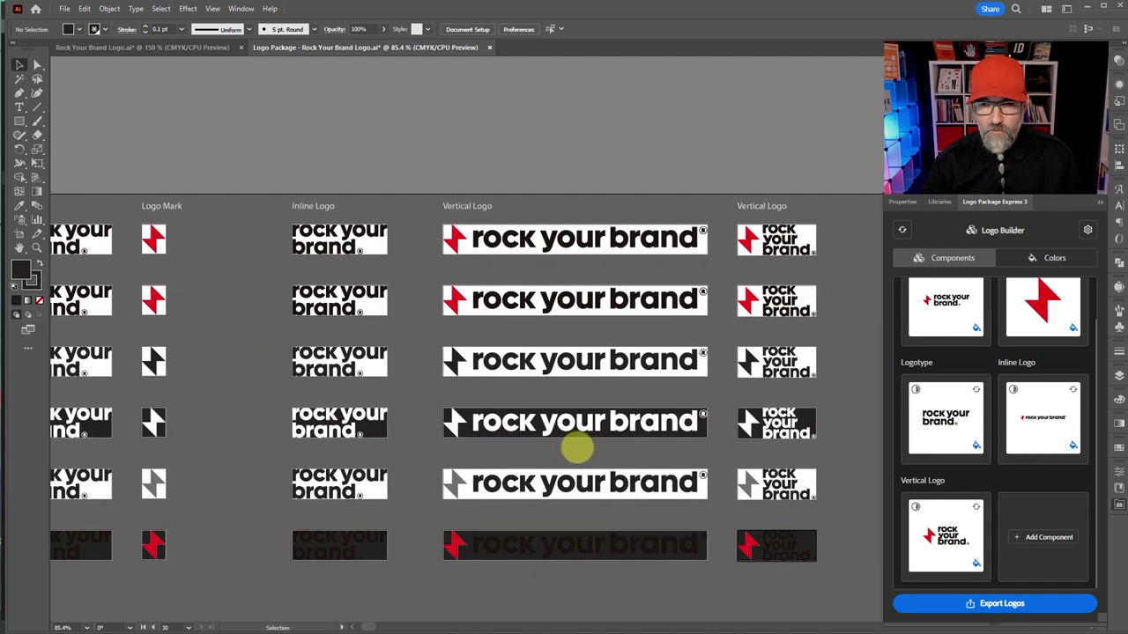
left_click_drag(485, 436, 621, 440)
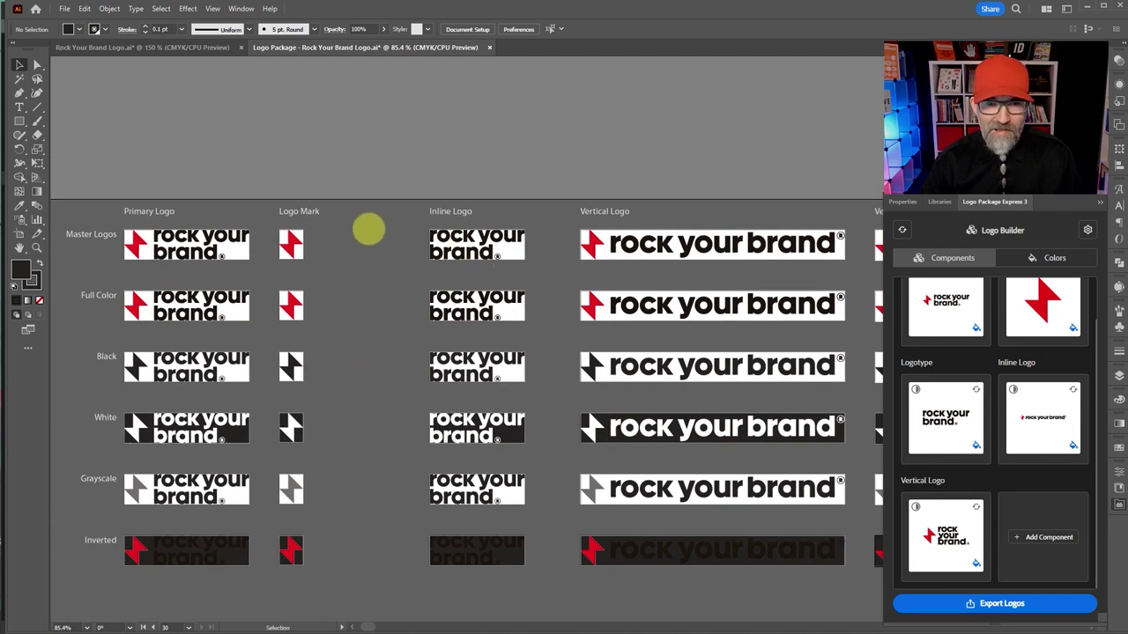
left_click_drag(645, 310, 466, 321)
left_click_drag(412, 354, 600, 354)
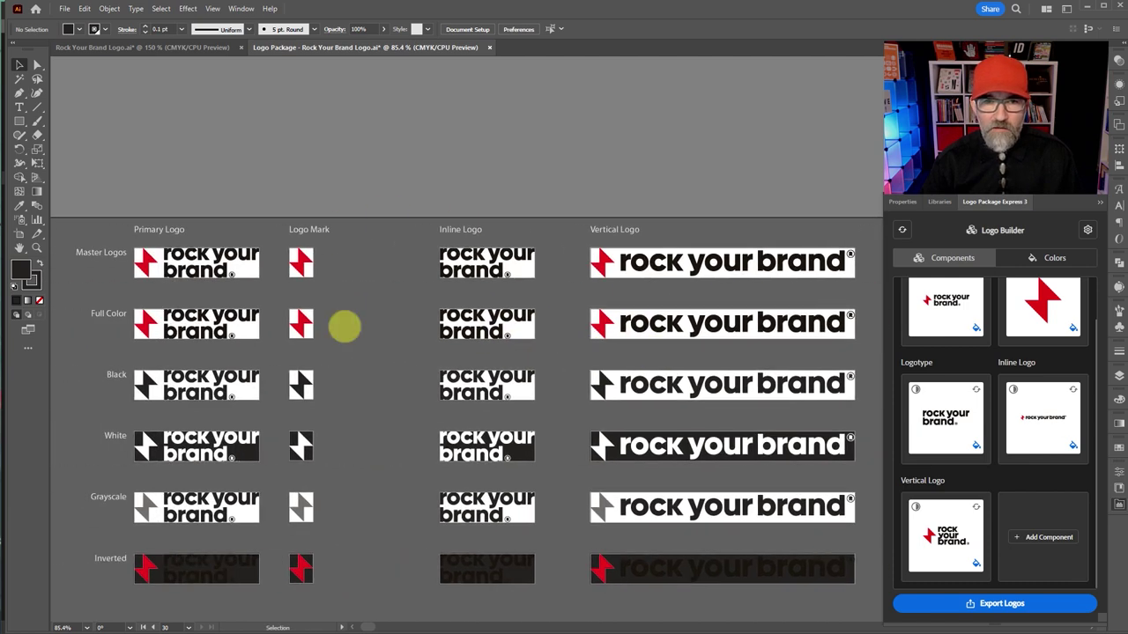
left_click_drag(644, 415, 584, 402)
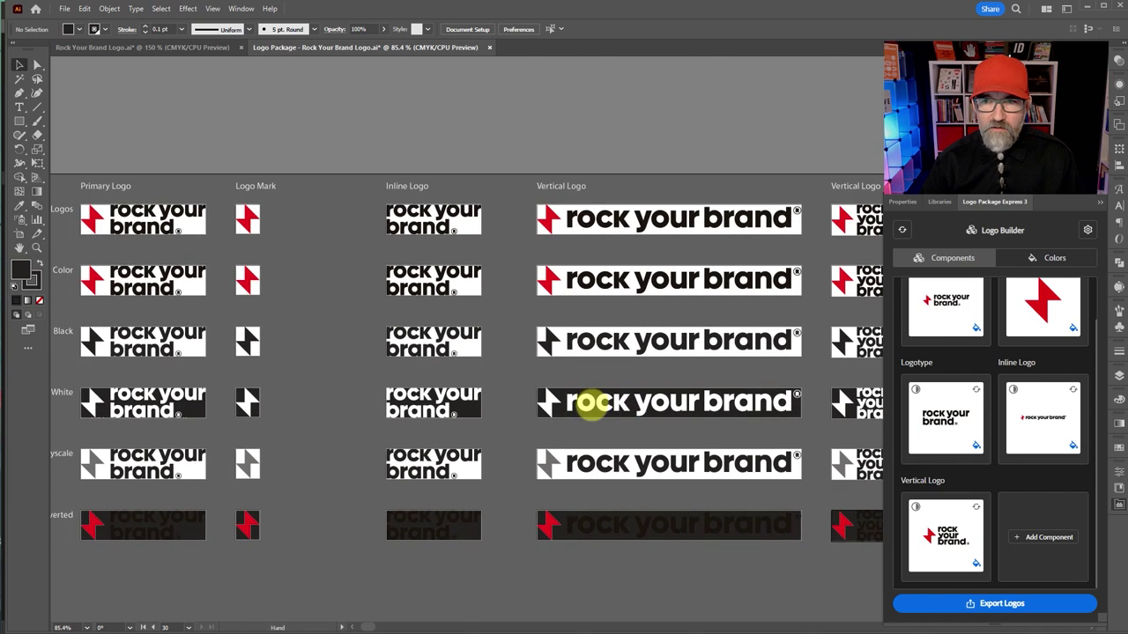
left_click_drag(529, 433, 559, 438)
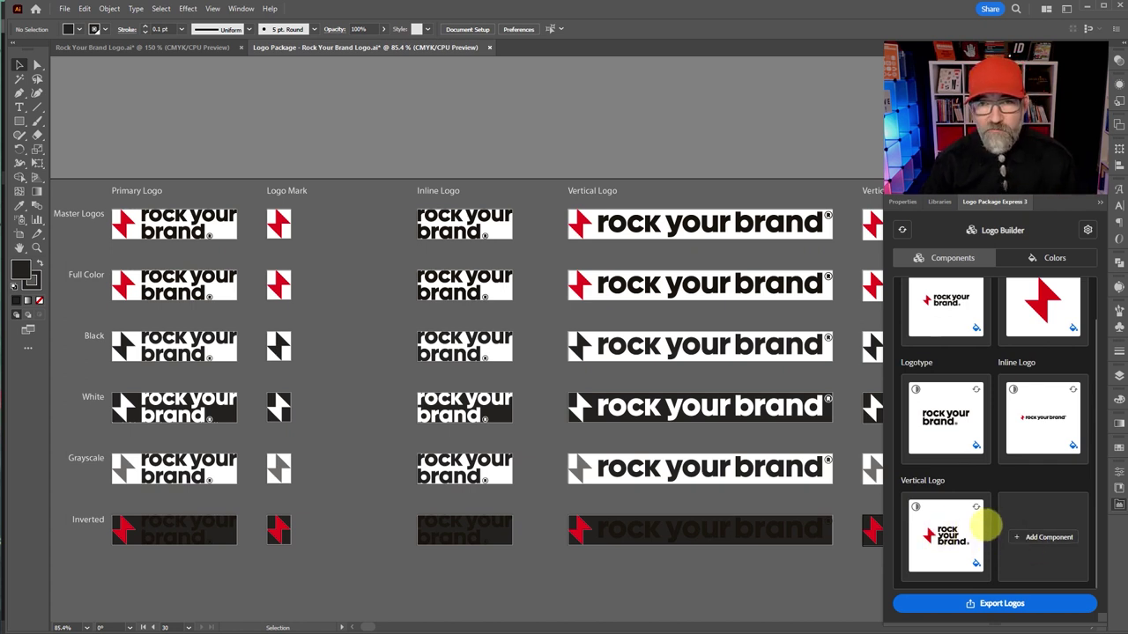
scroll(1012, 500, "up", 1)
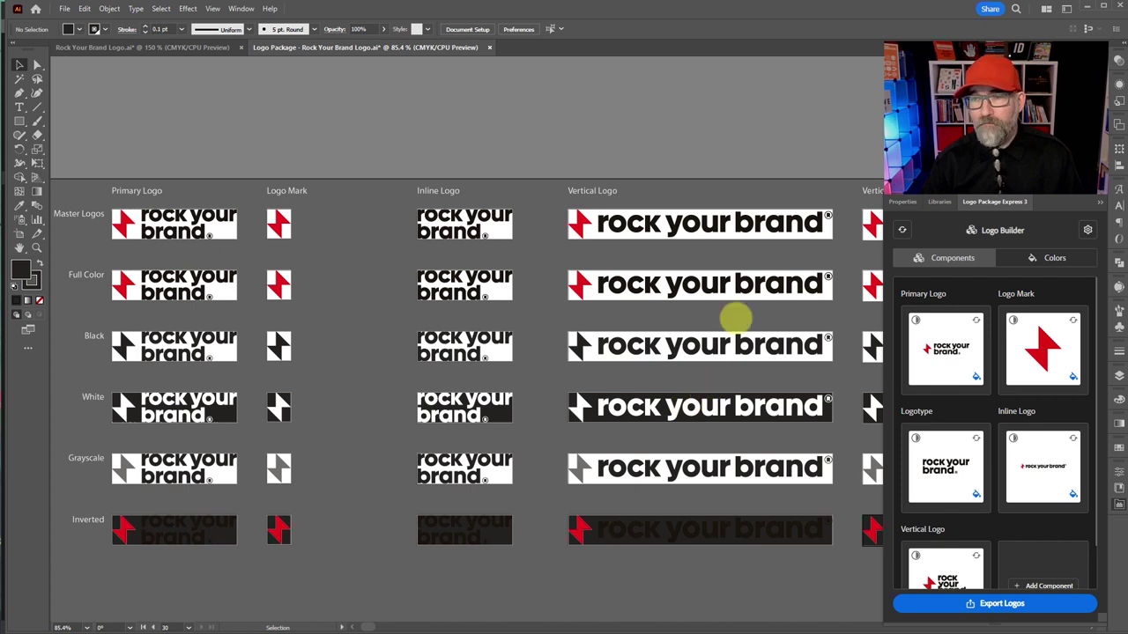
left_click(1035, 258)
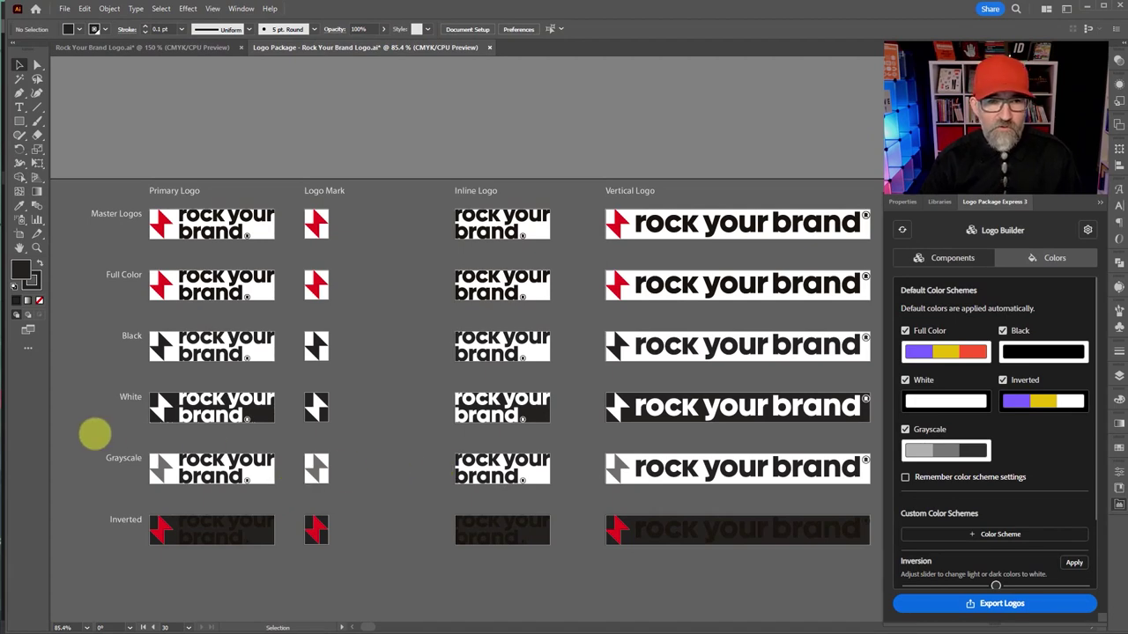
- Turn off the Inverted colour scheme, keeping Full Color, Black, White and Grayscale enabled
left_click(844, 554)
left_click_drag(844, 554, 675, 554)
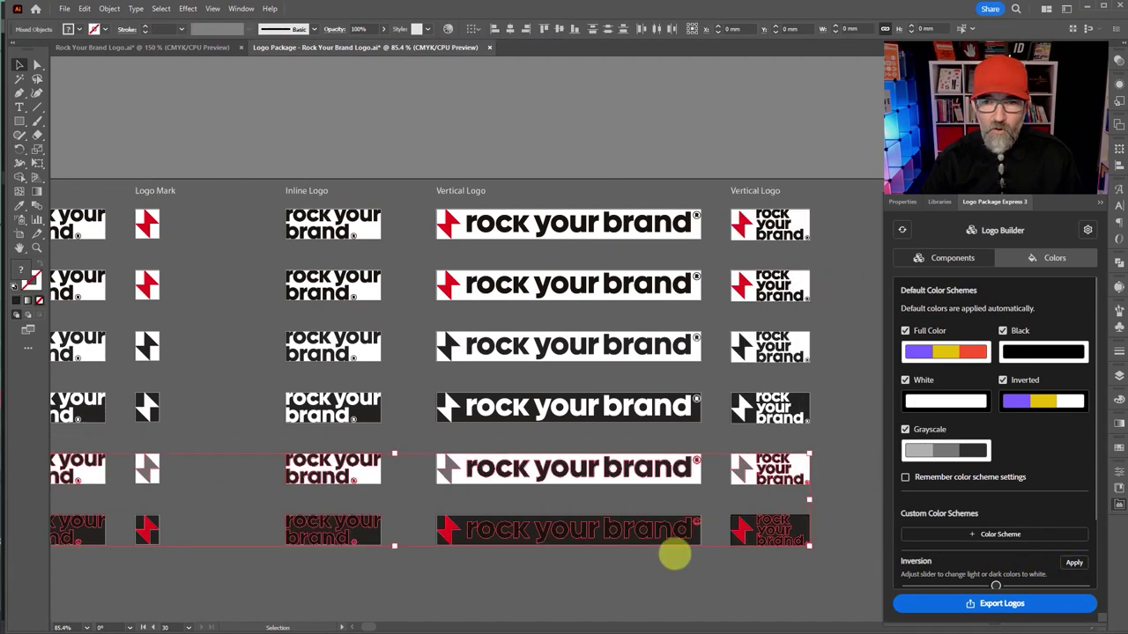
left_click_drag(270, 593, 500, 596)
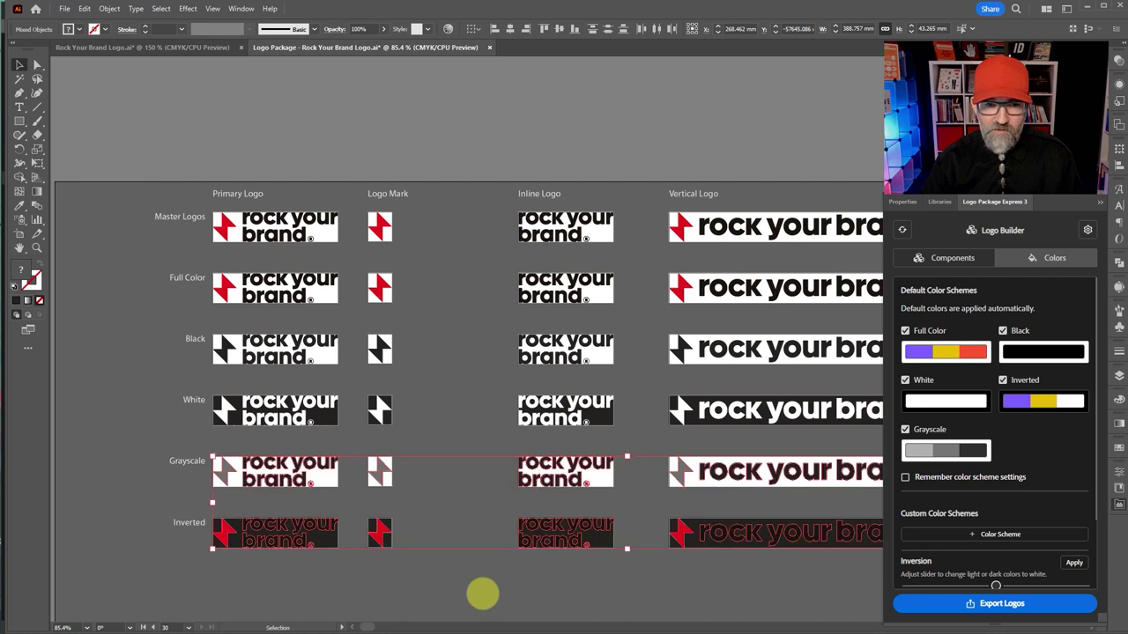
left_click(483, 595)
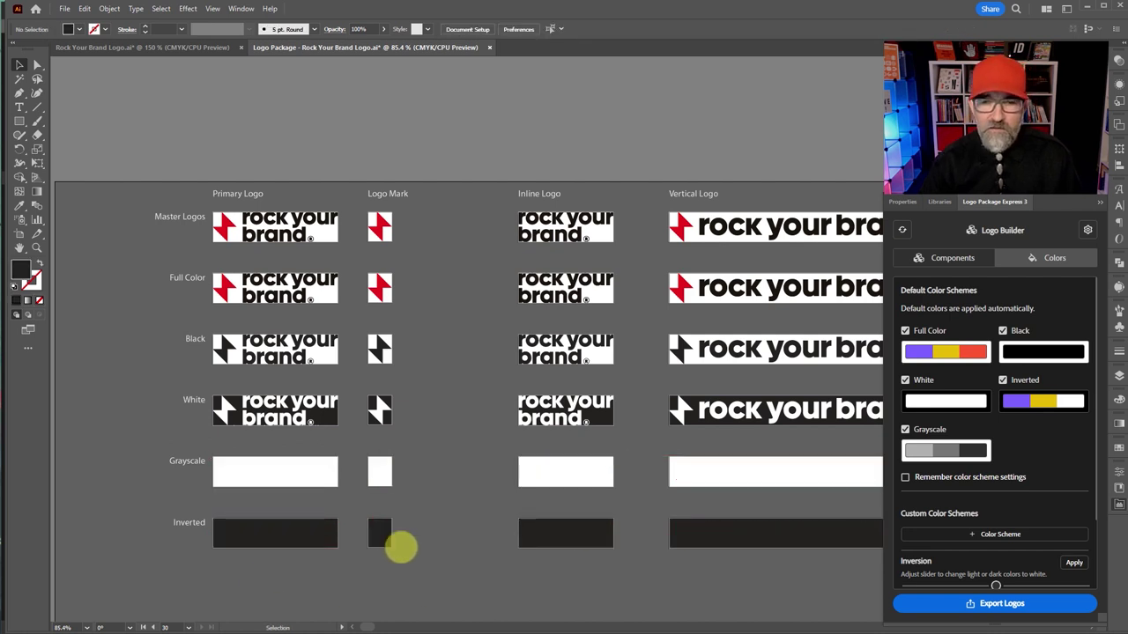
left_click_drag(492, 541, 445, 547)
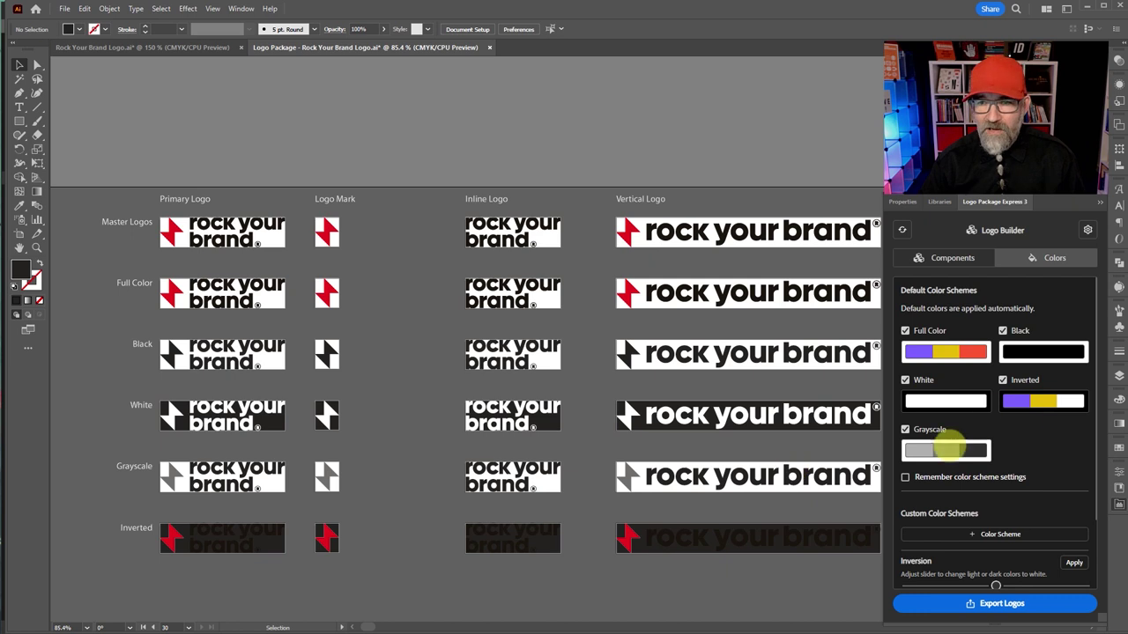
left_click(905, 429)
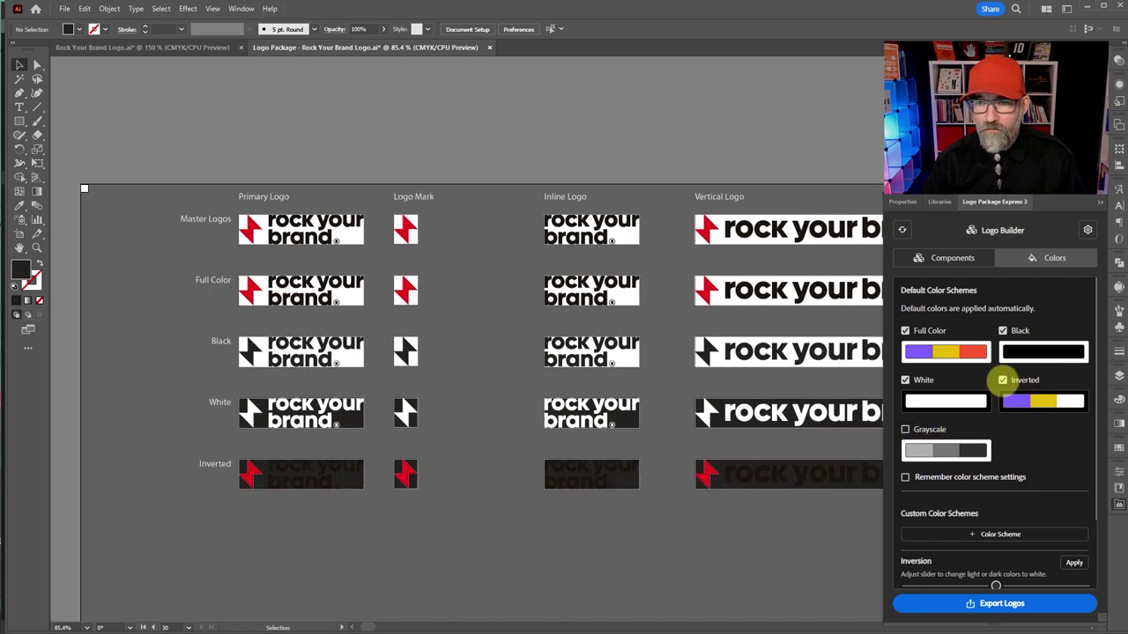
left_click(1003, 380)
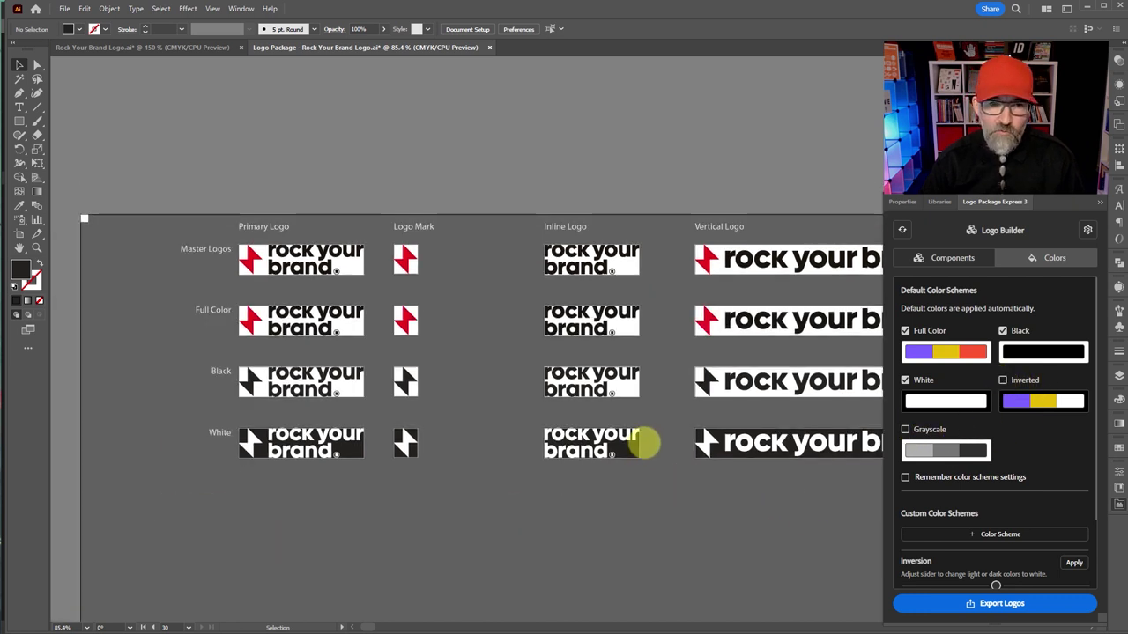
left_click_drag(680, 464, 517, 485)
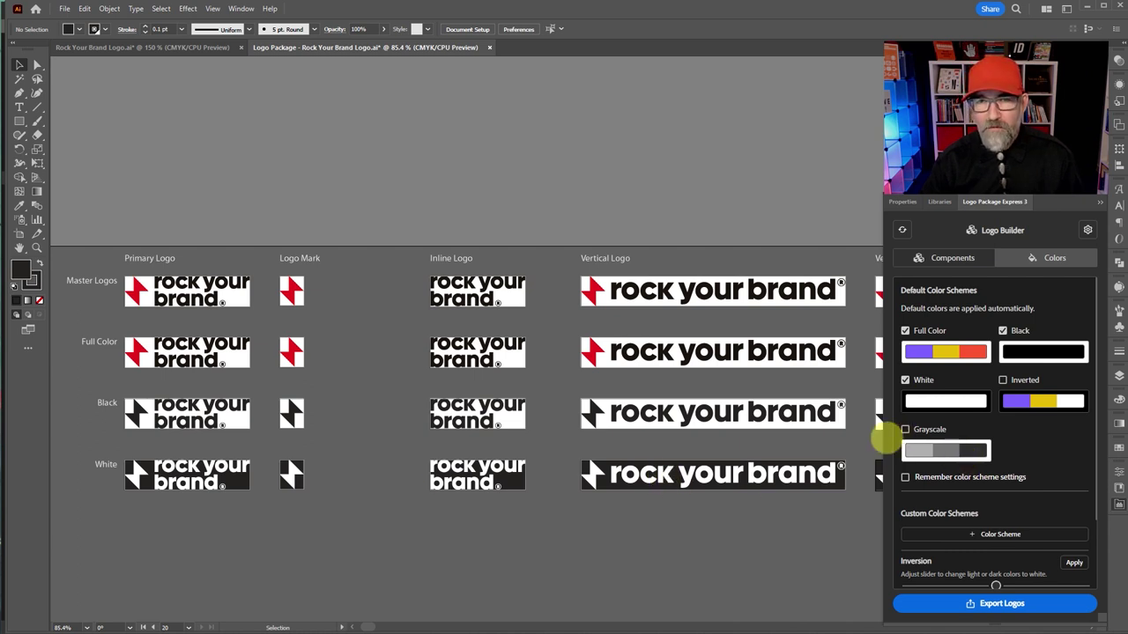
left_click(904, 429)
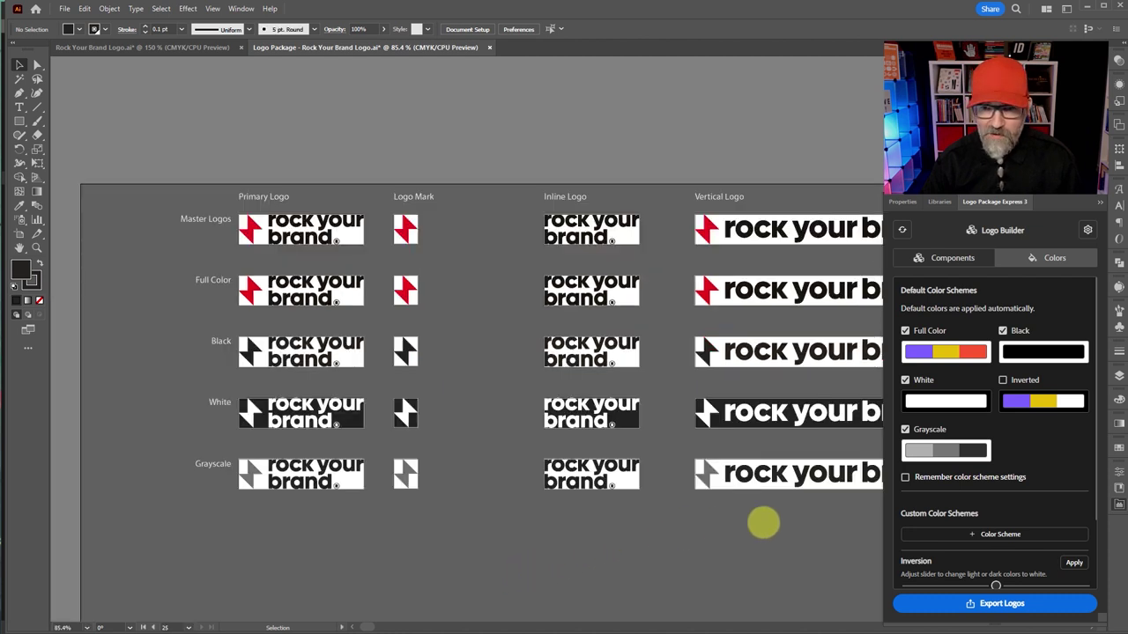
scroll(906, 523, "down", 2)
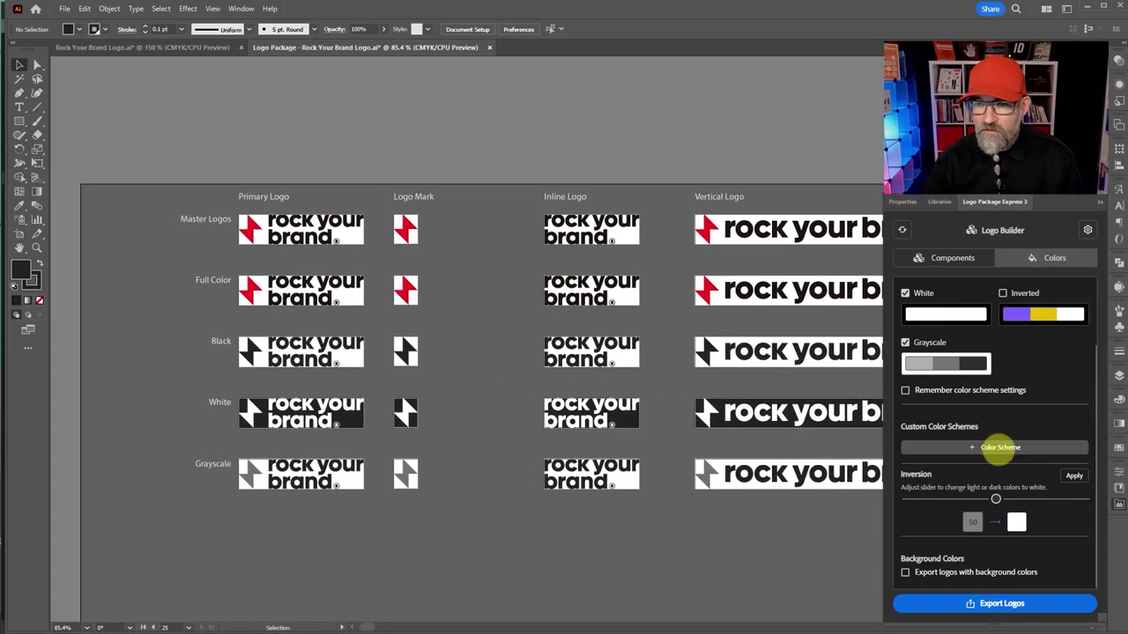
- Add a custom Color 1 scheme using hex c00000 red
left_click(996, 447)
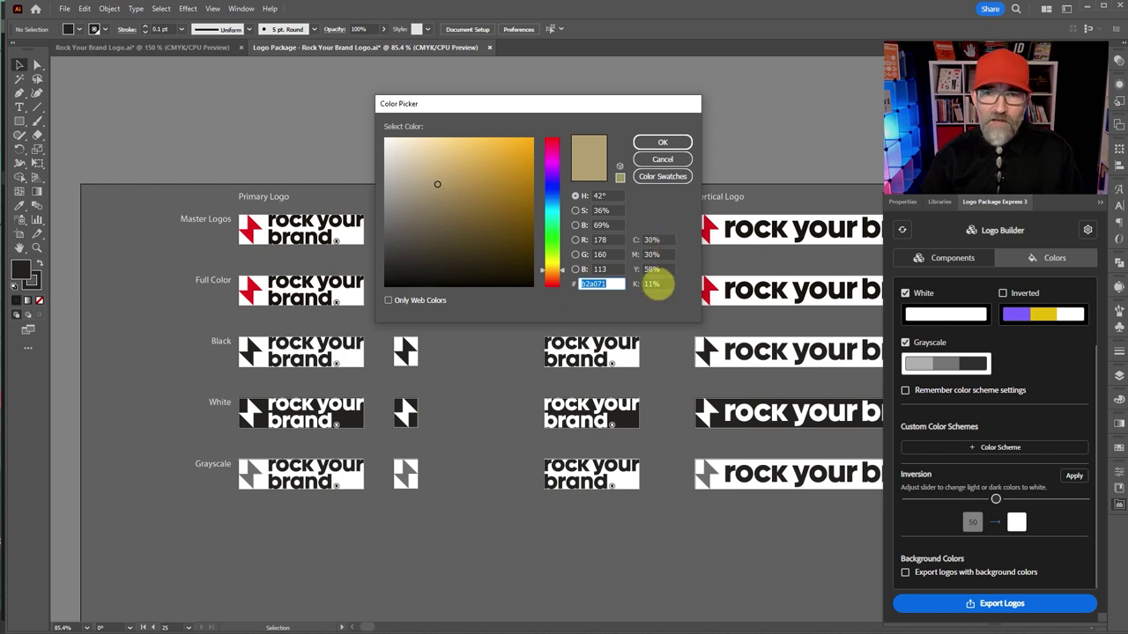
left_click(657, 255)
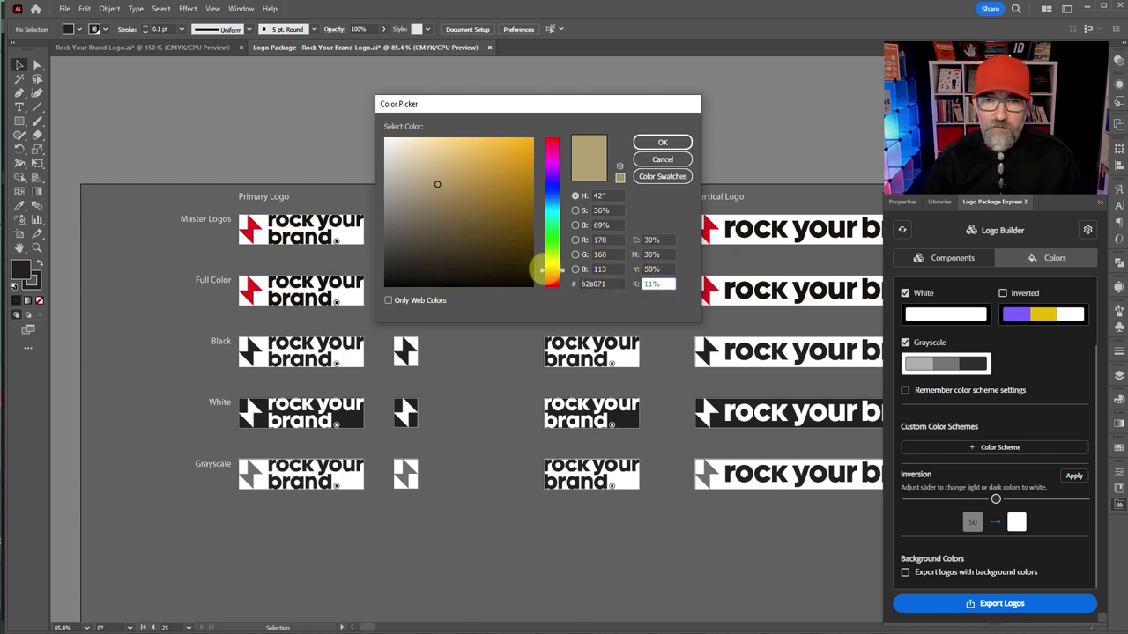
mouse_move(496, 173)
left_mouse_down()
mouse_move(506, 189)
mouse_move(458, 172)
left_mouse_up()
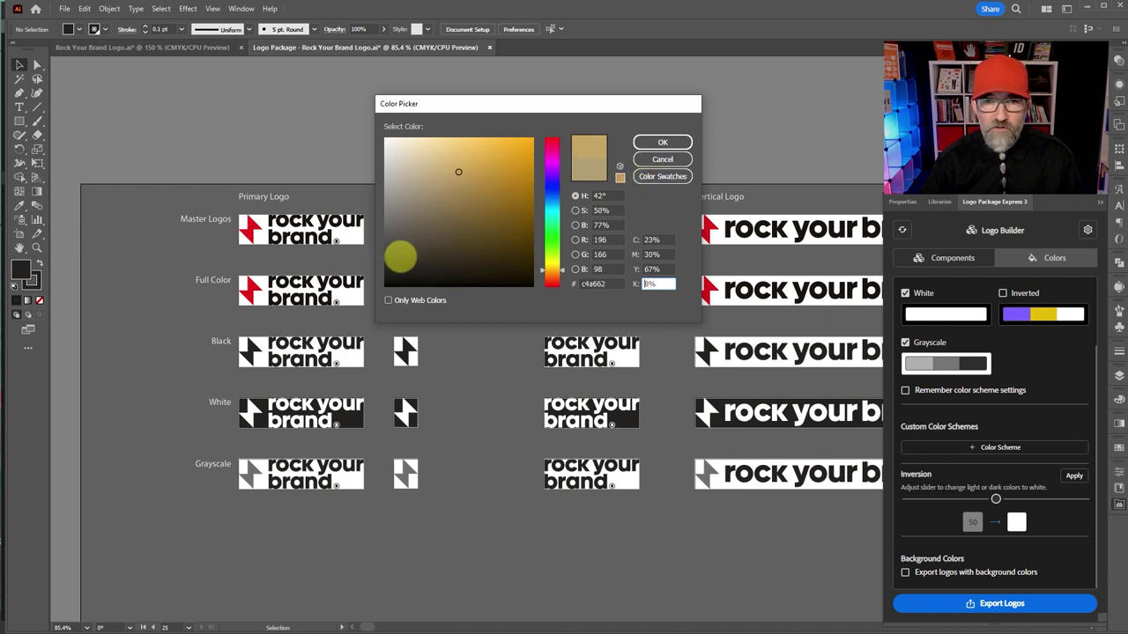
left_click(594, 282)
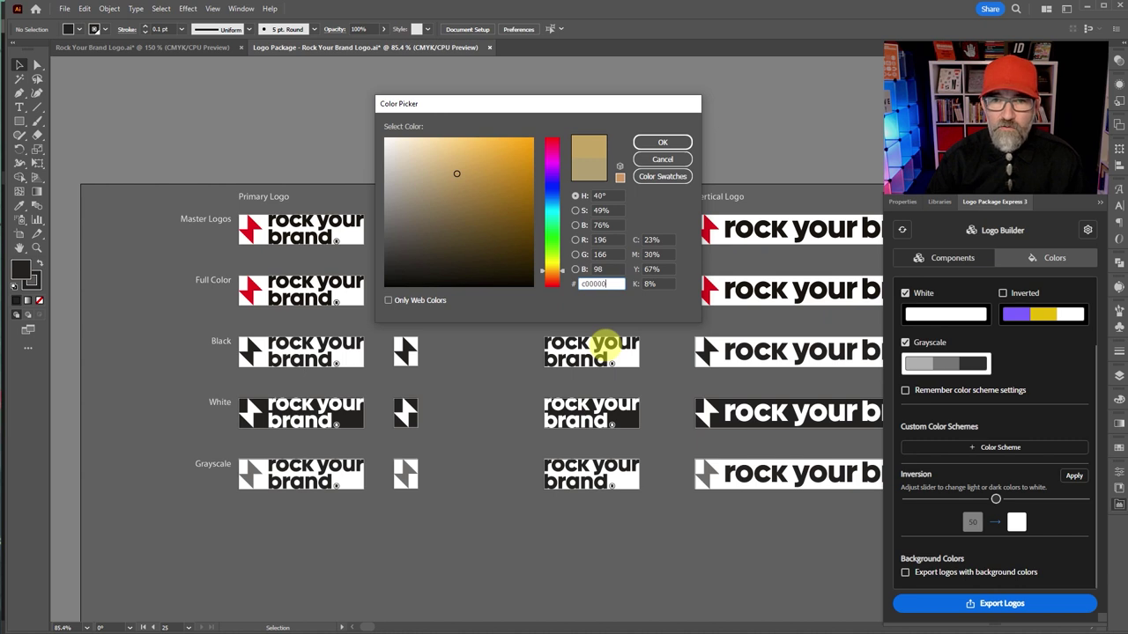
type("c00000")
left_click(660, 284)
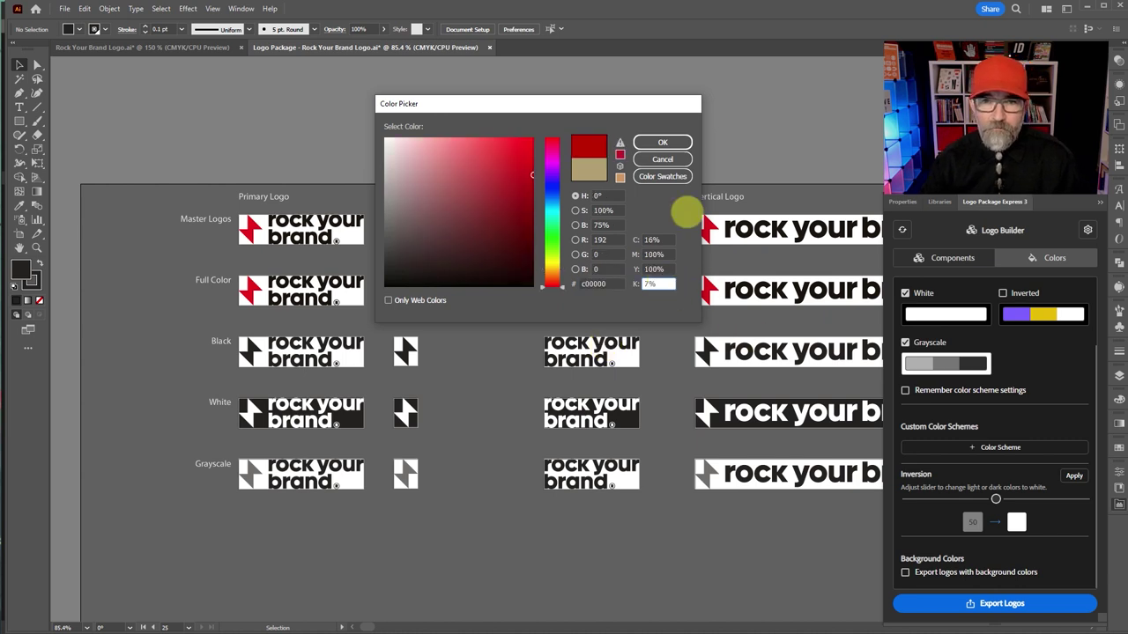
left_click(661, 142)
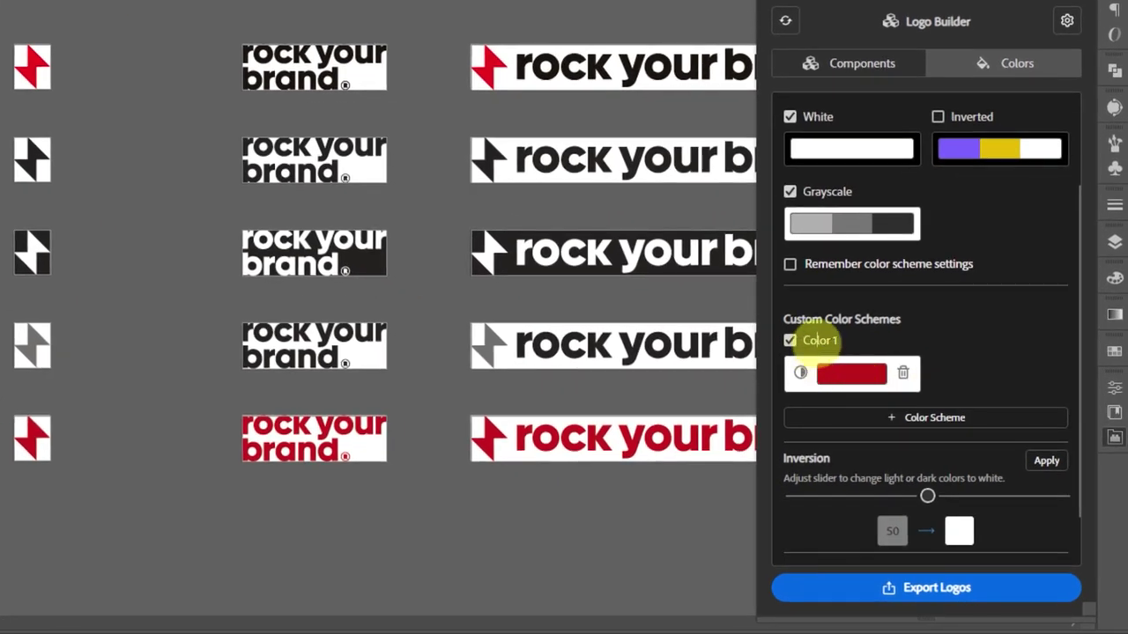
- Rename the 'Color 1' colour scheme to 'Red'
double_click(819, 340)
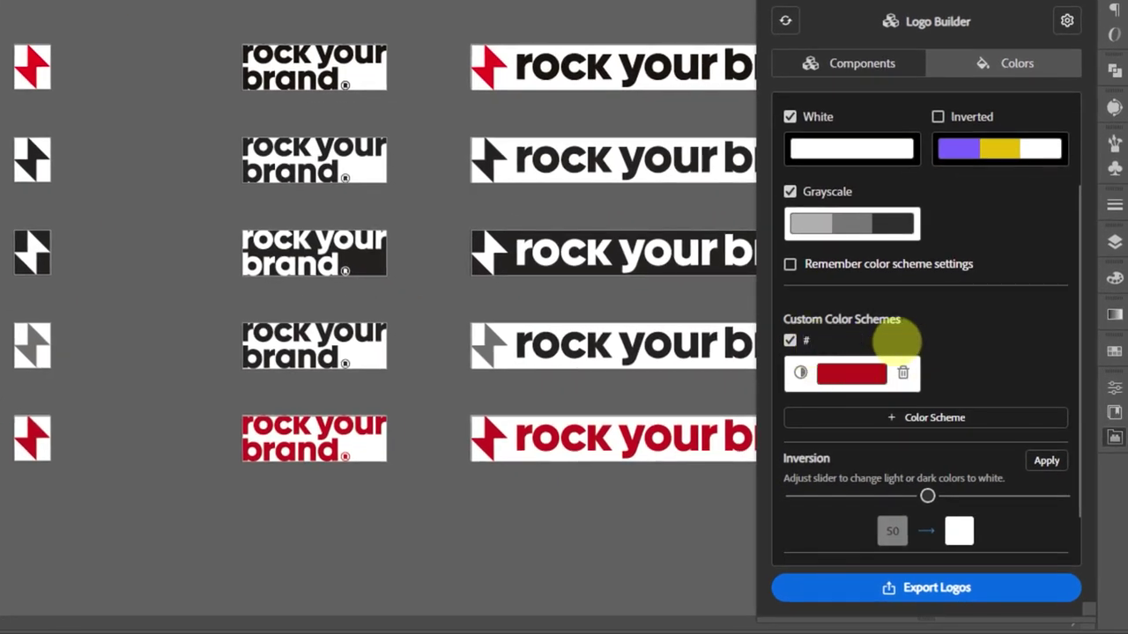
type("Red")
key("Return")
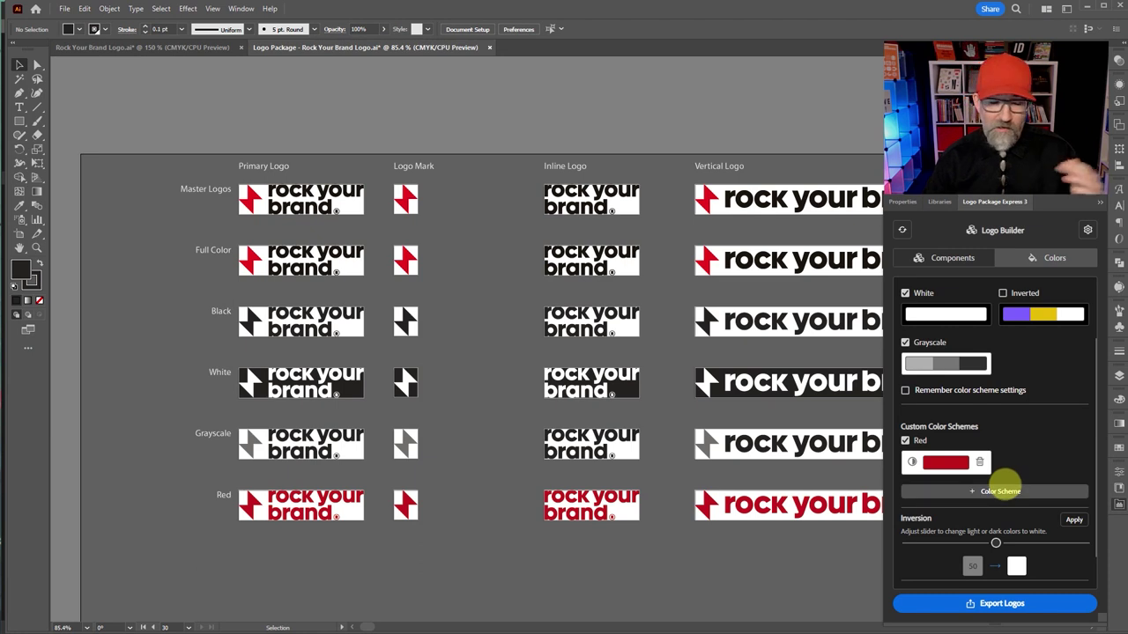
scroll(996, 460, "down", 1)
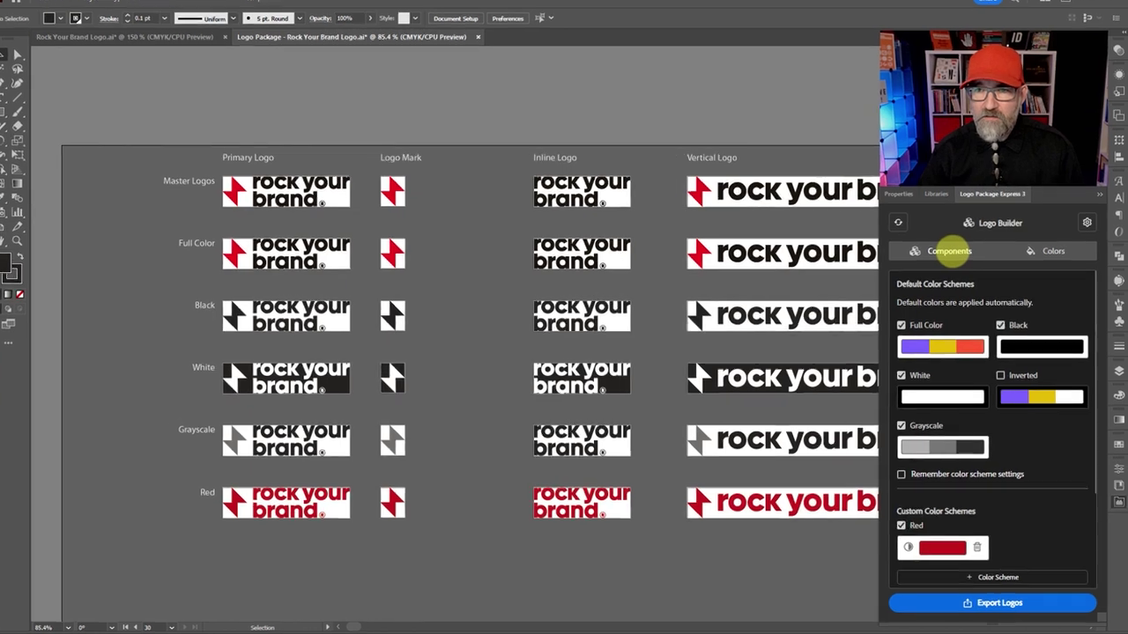
- Toggle the Primary Logo card's colour variations off and back on in Logo Builder
left_click(953, 257)
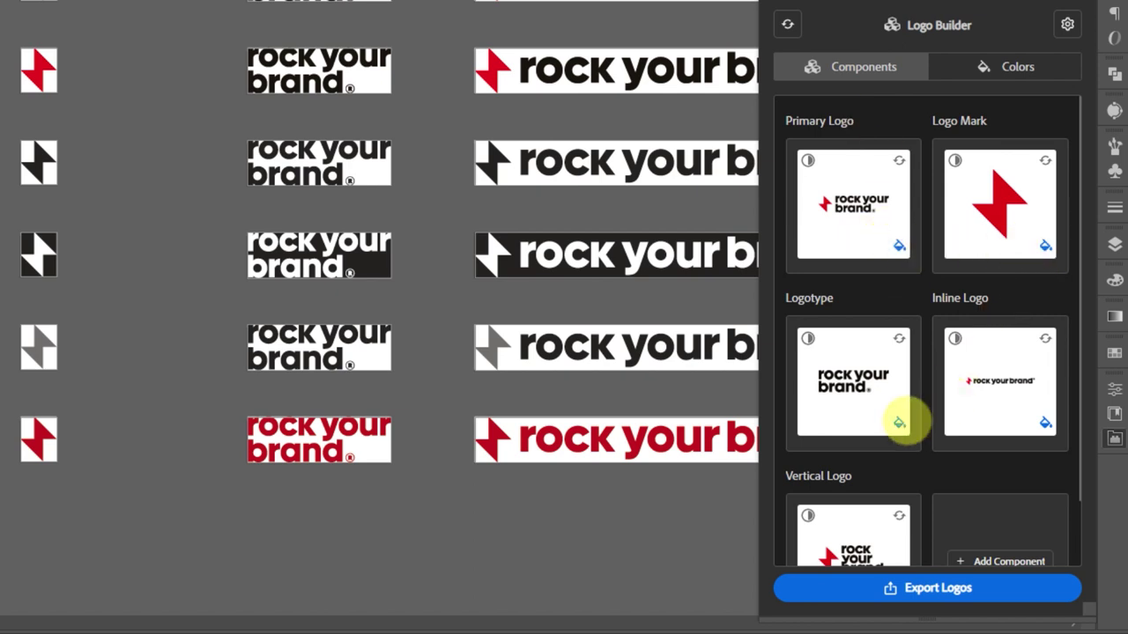
scroll(908, 440, "down", 1)
scroll(908, 445, "down", 2)
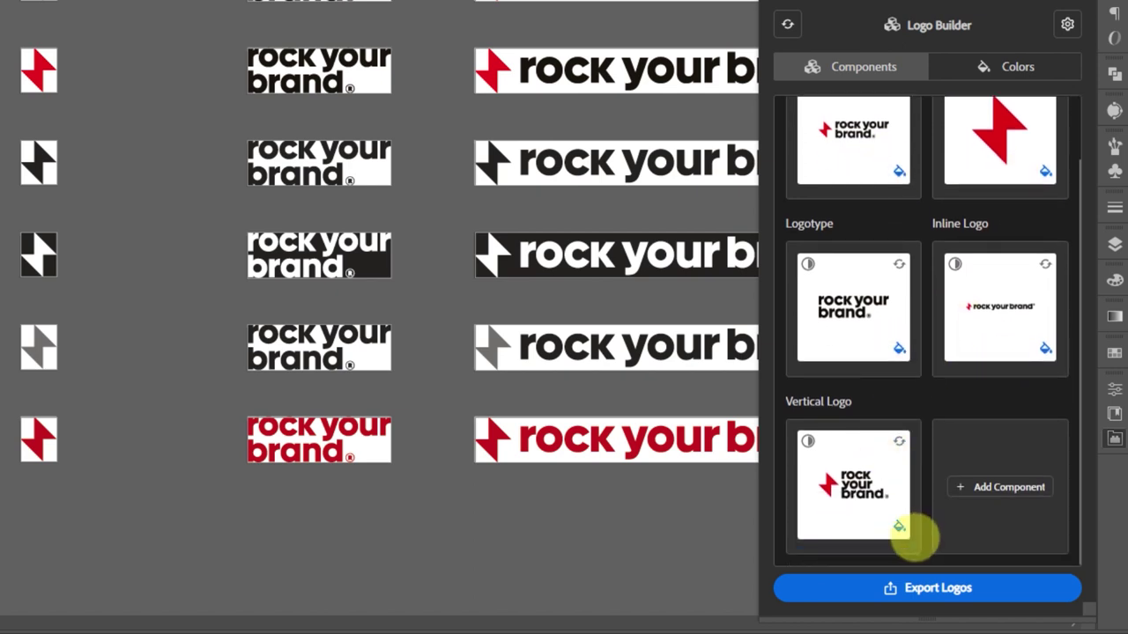
scroll(919, 450, "up", 3)
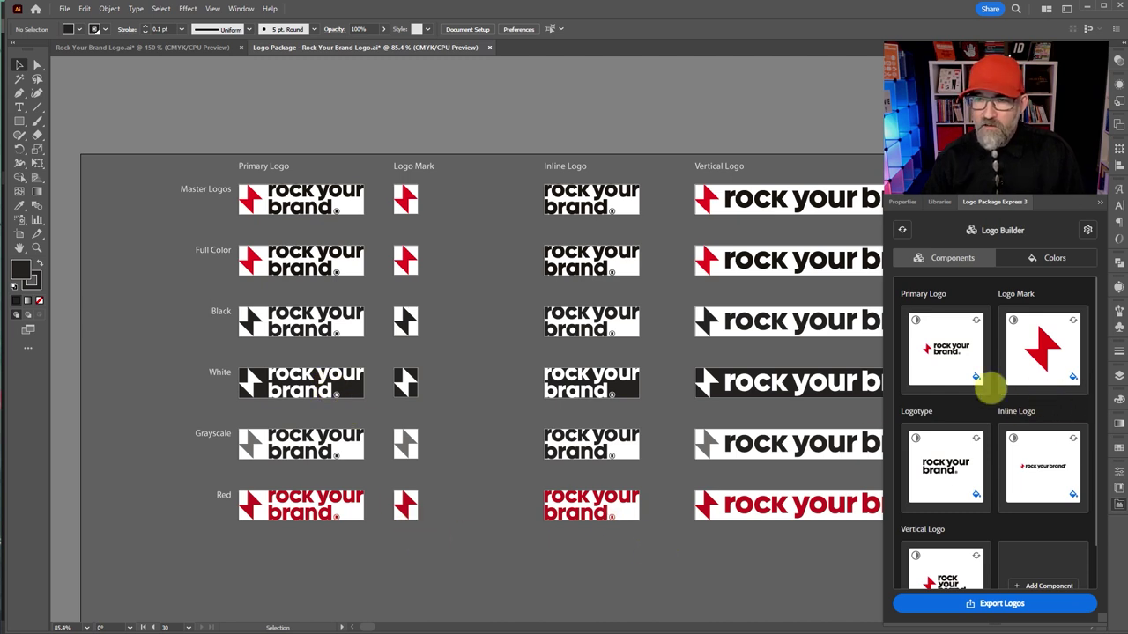
left_click(976, 376)
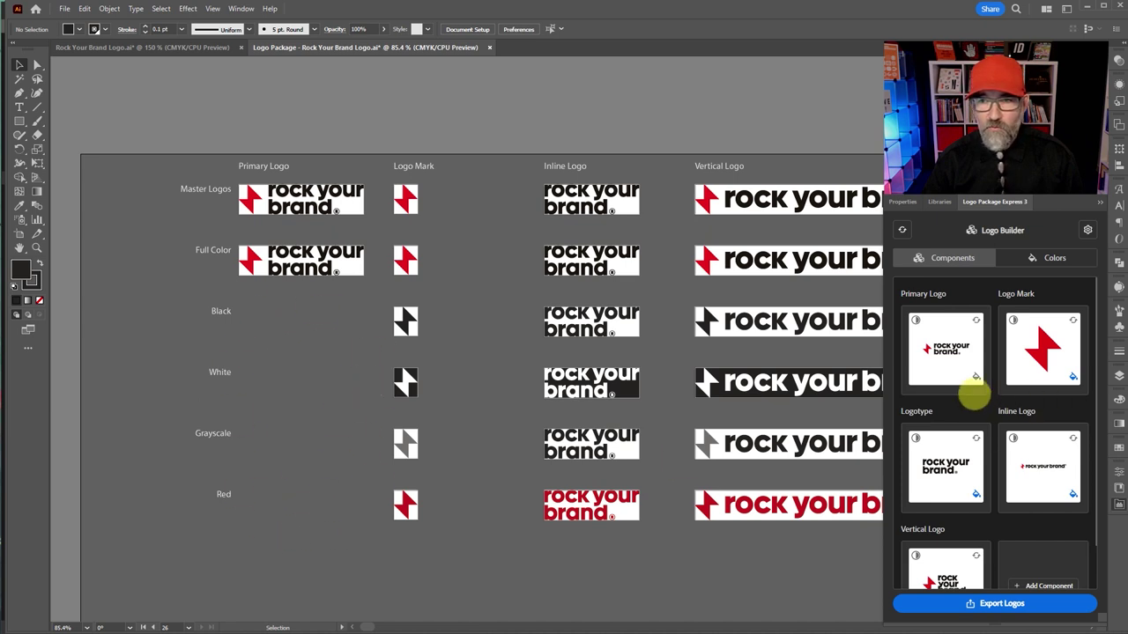
left_click(976, 376)
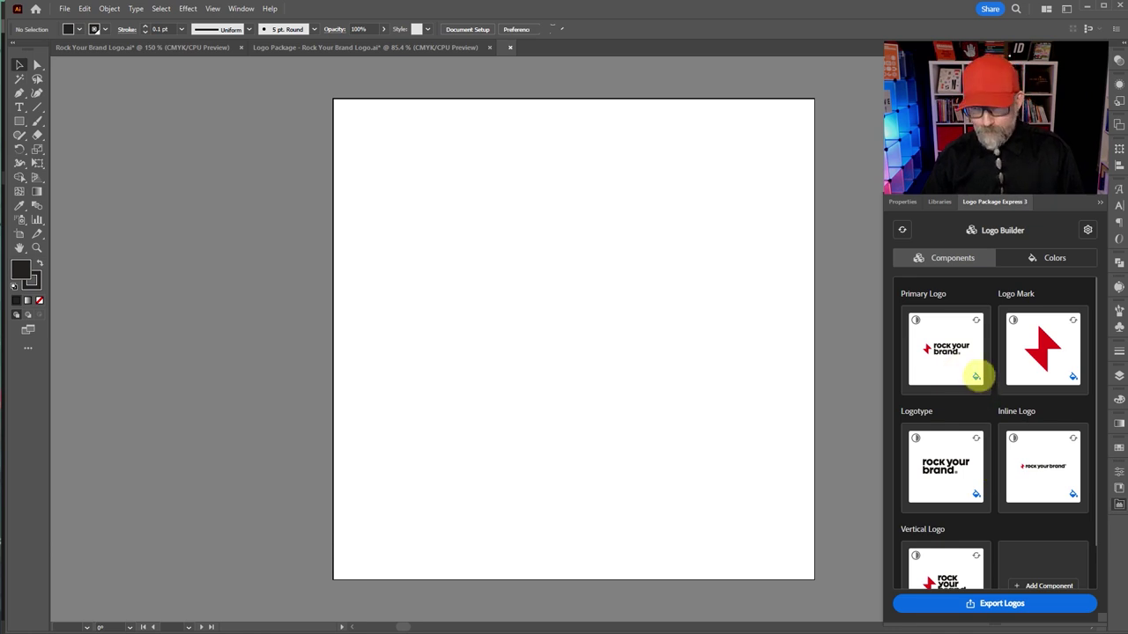
left_click(977, 377)
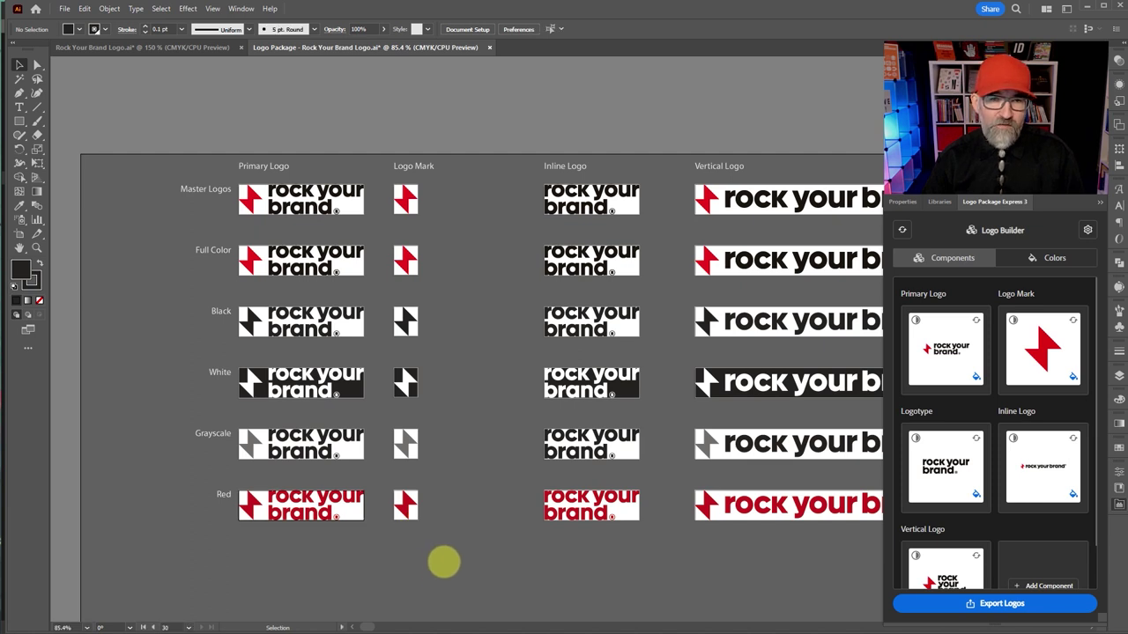
- Delete and restore the lower logo marks, then switch off the Logo Mark's colour variations
left_click_drag(461, 547, 388, 299)
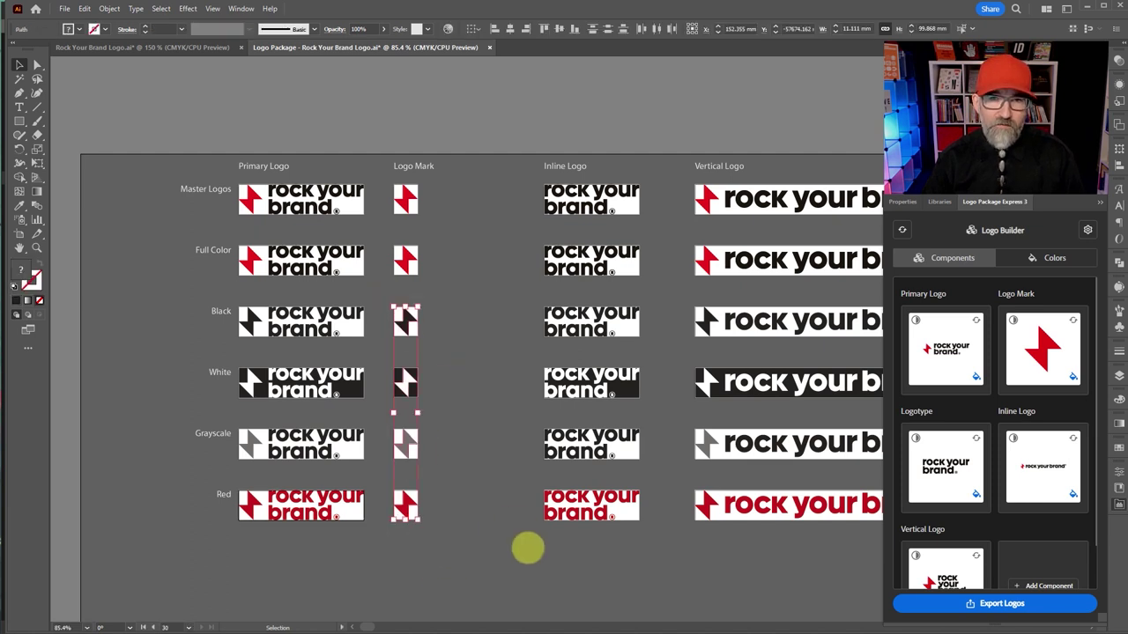
key("Delete")
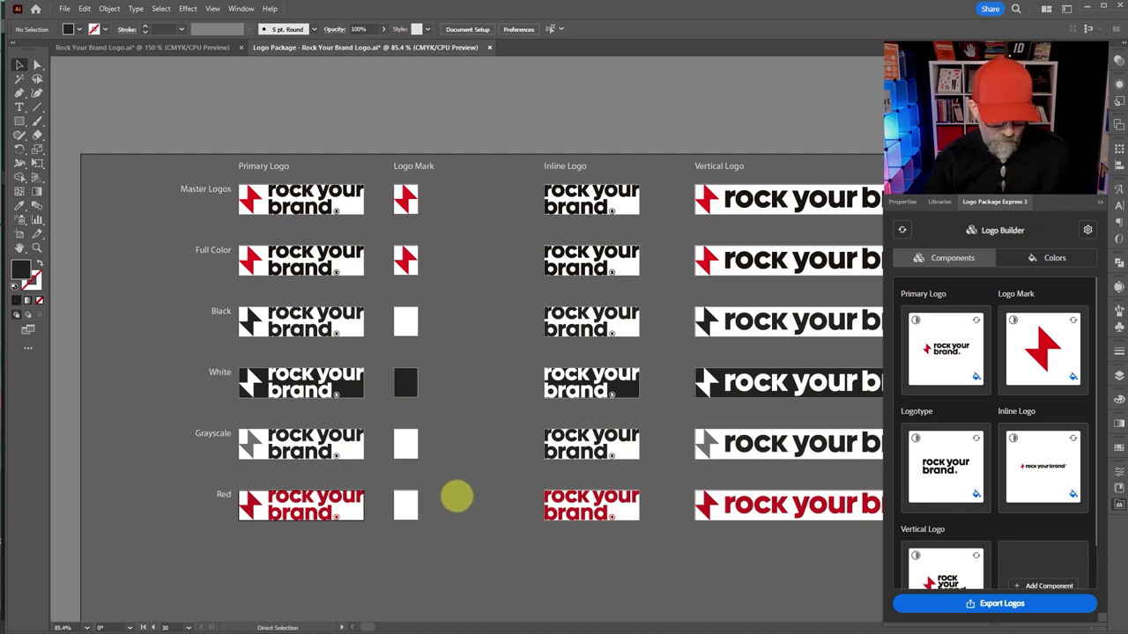
key("ctrl+z")
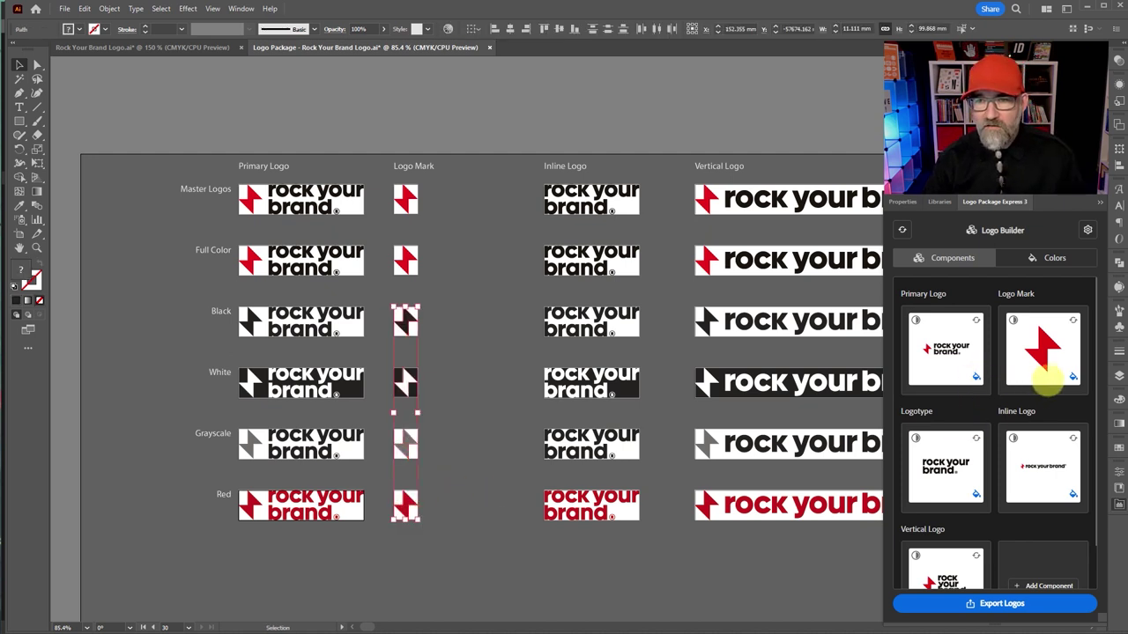
left_click(1073, 377)
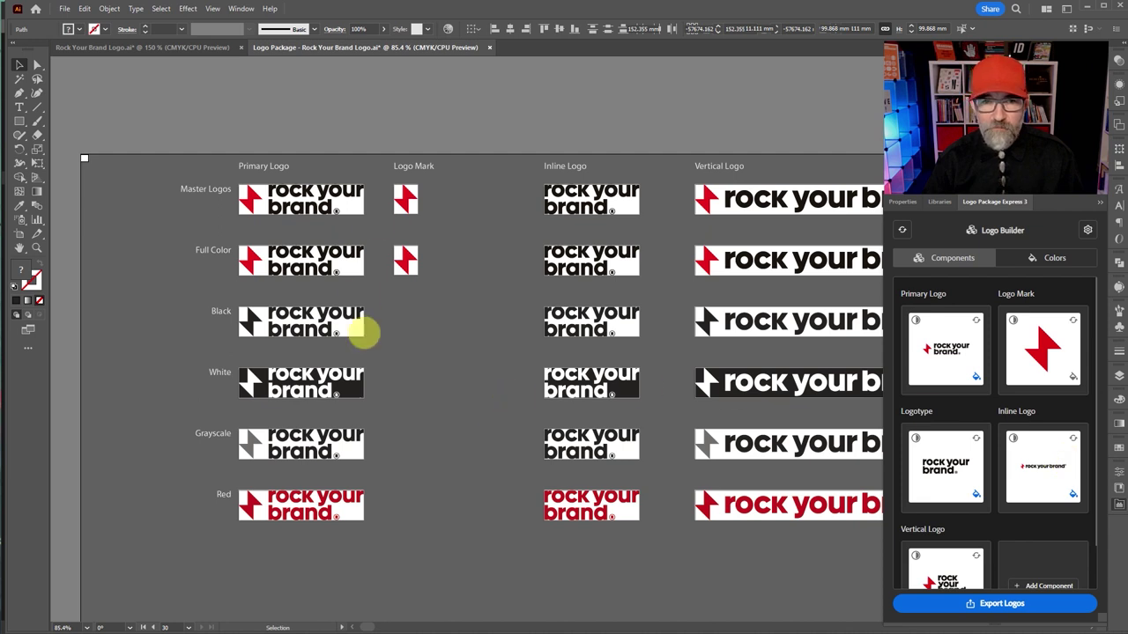
left_click(439, 438)
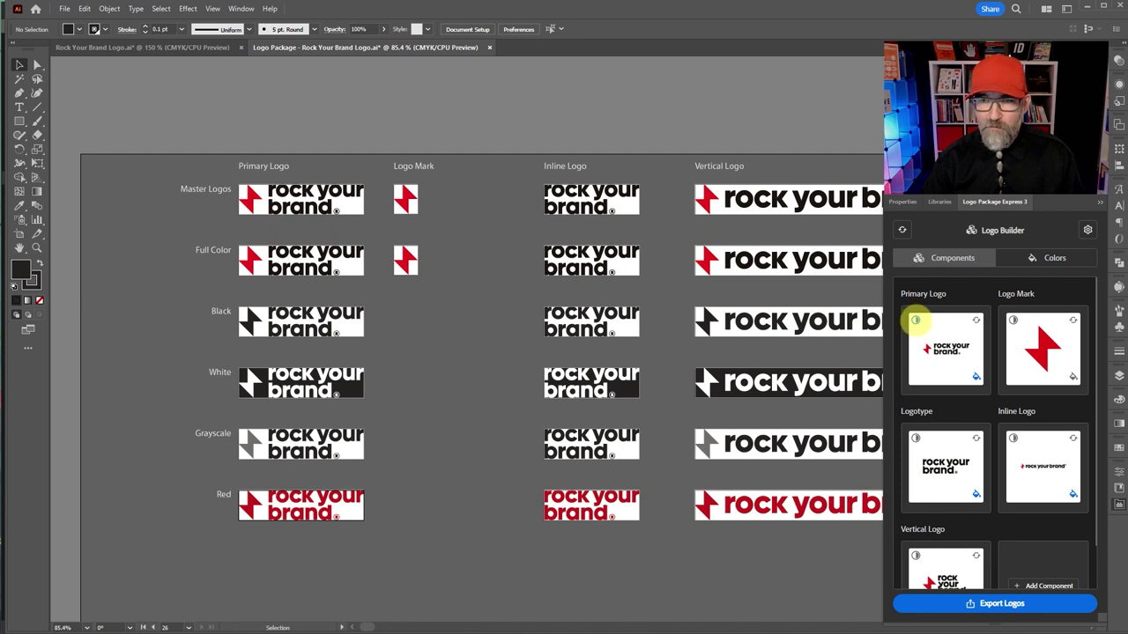
left_click(915, 321)
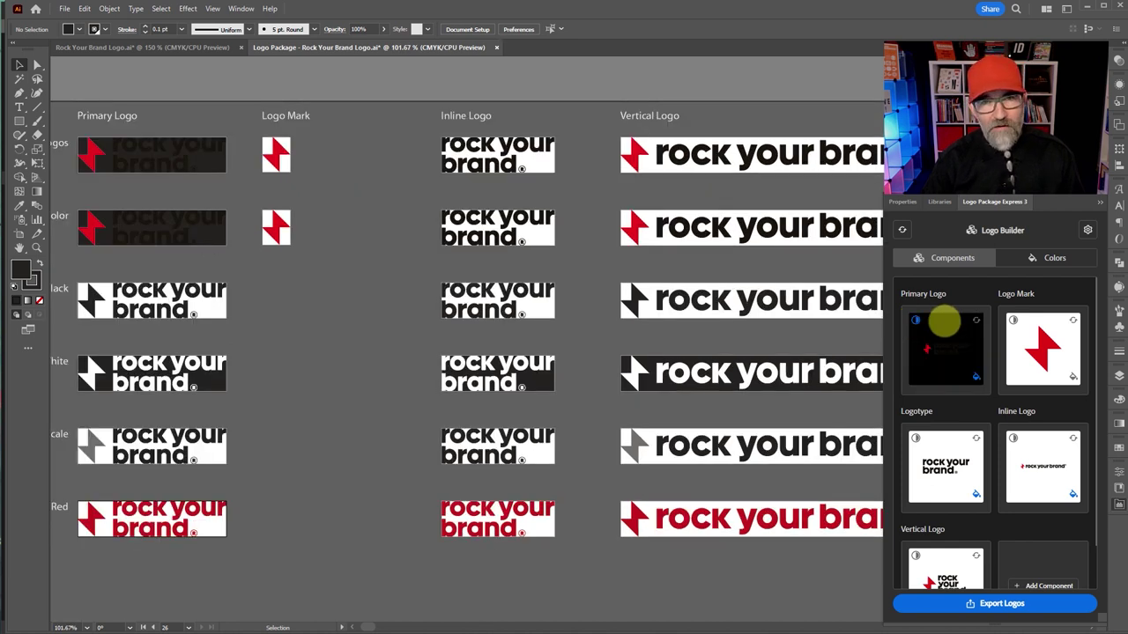
left_click(916, 321)
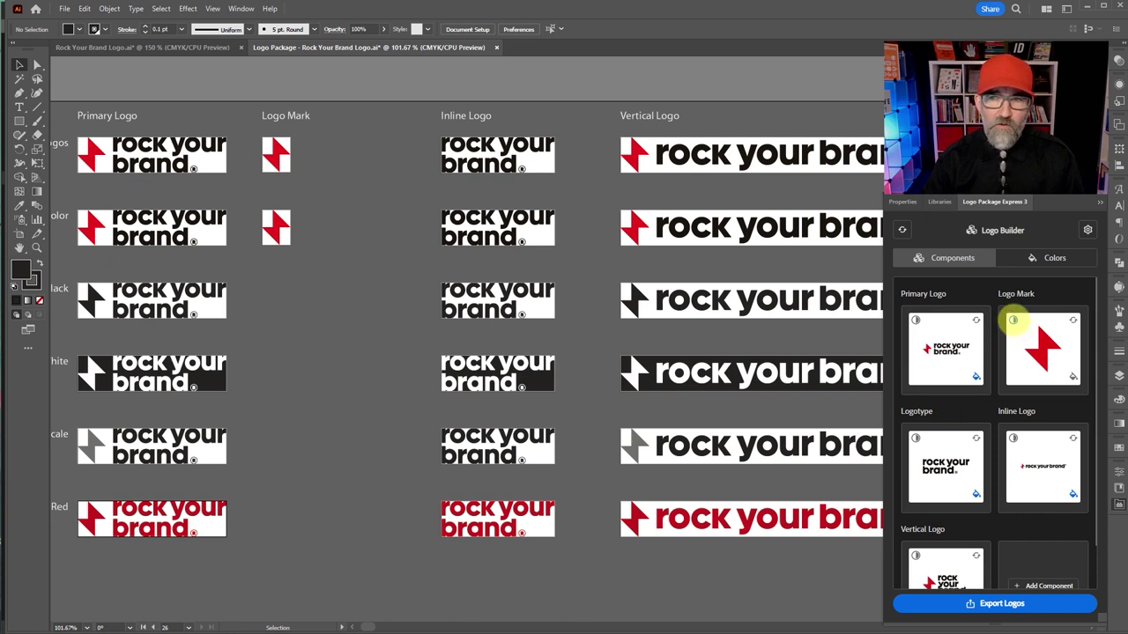
left_click(1014, 320)
left_click(1014, 321)
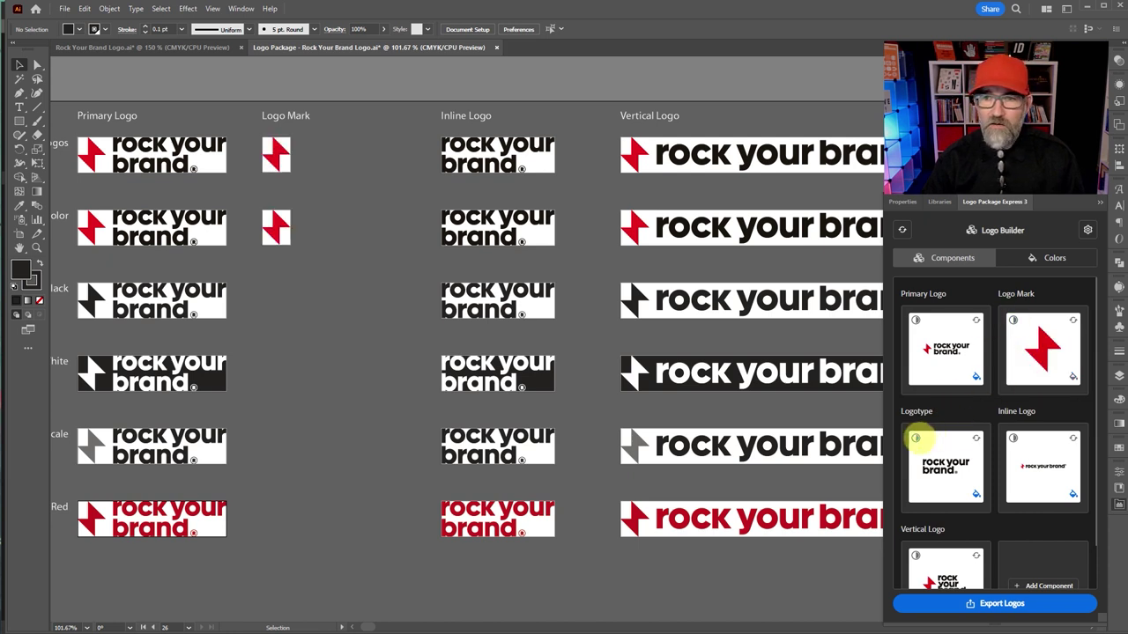
left_click(916, 438)
left_click(916, 438)
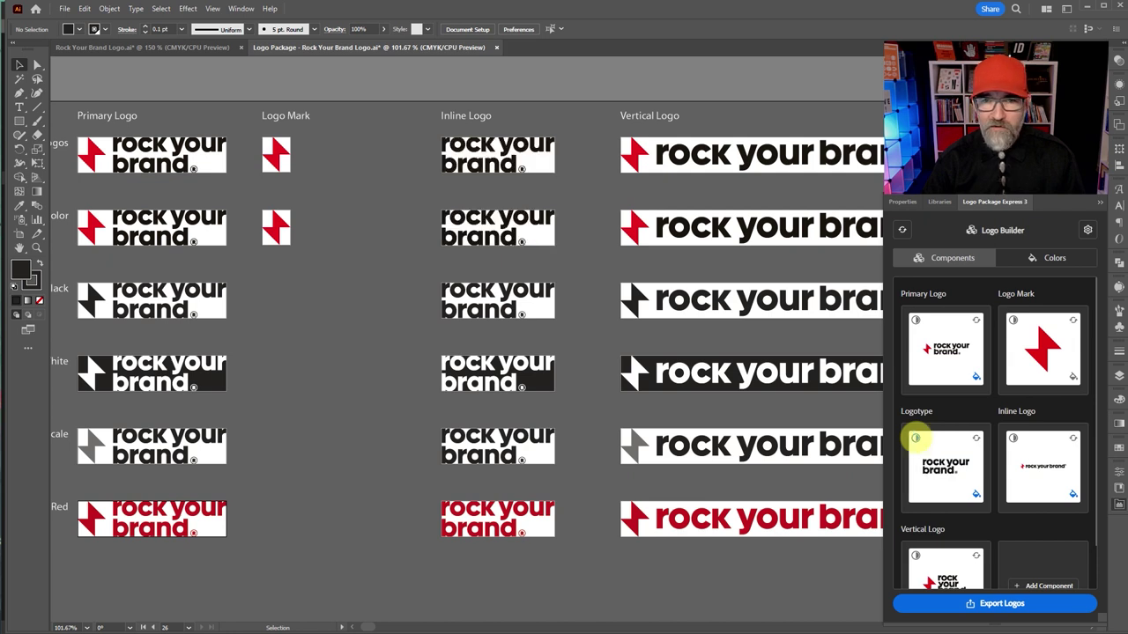
left_click(1013, 438)
left_click(1013, 438)
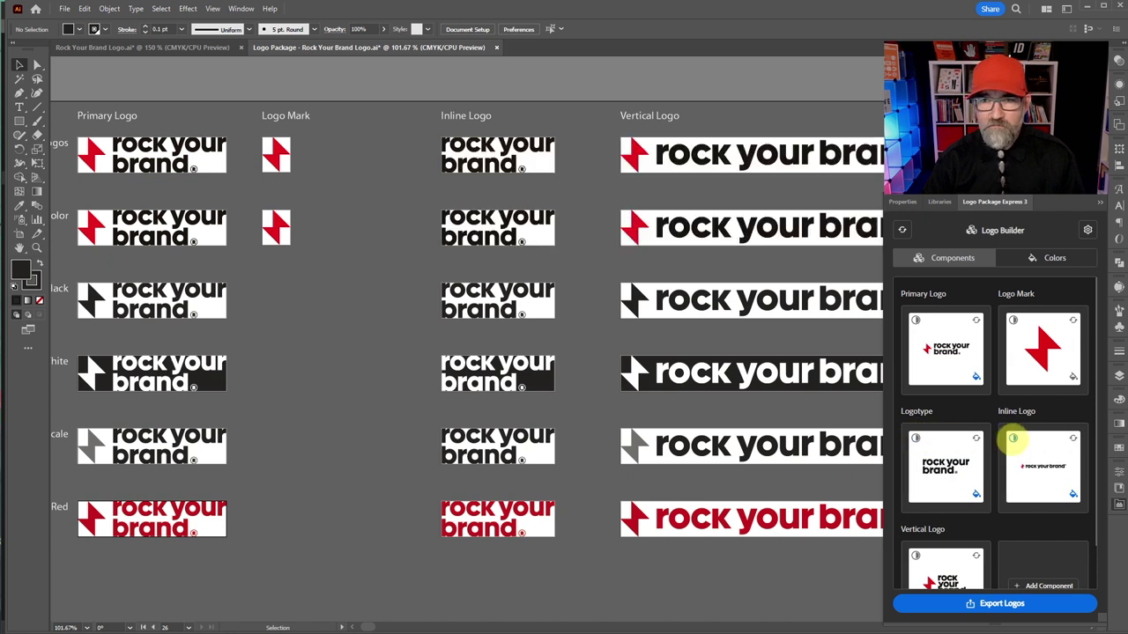
left_click(916, 438)
left_click(916, 438)
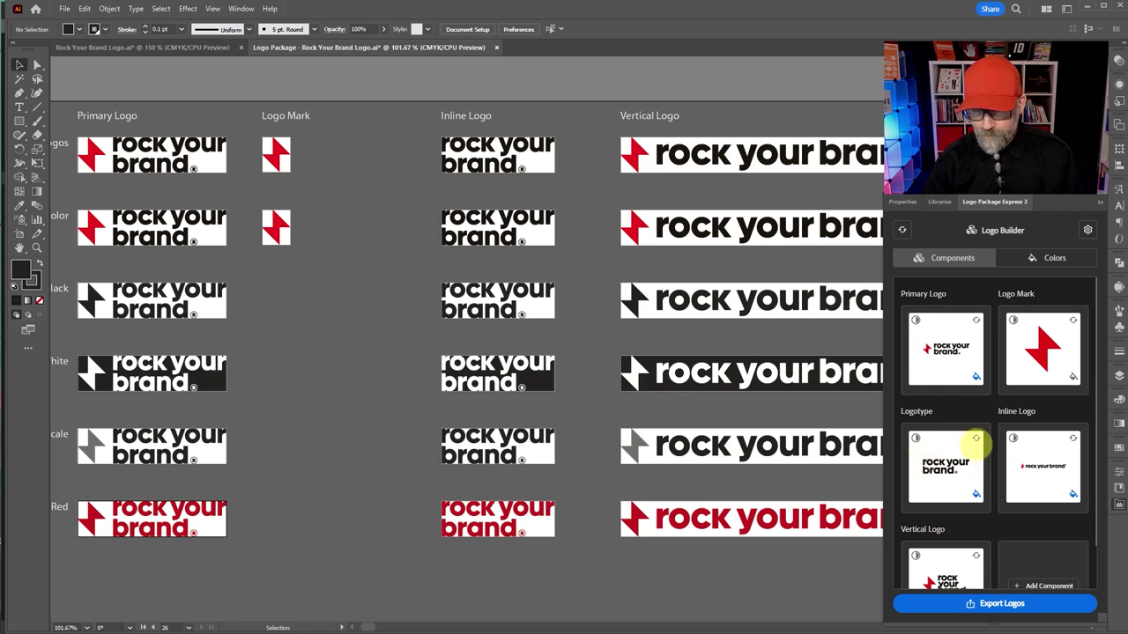
scroll(972, 441, "down", 1)
scroll(972, 441, "up", 1)
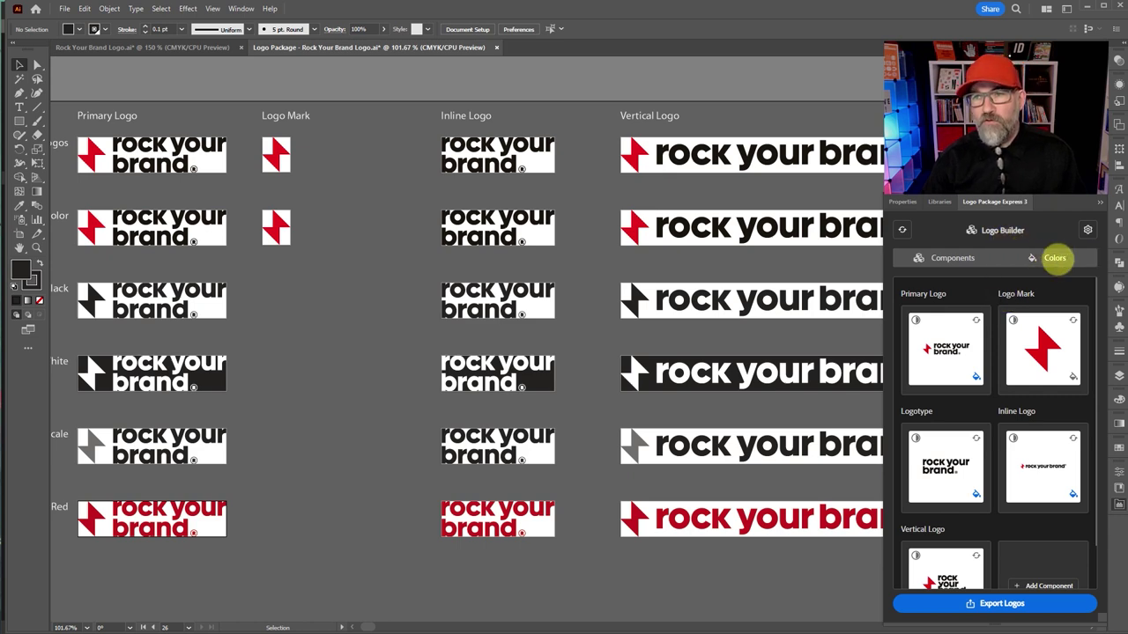
- Open the export Settings from the Colors view and show the Padding tab
left_click(1054, 258)
left_click(1086, 230)
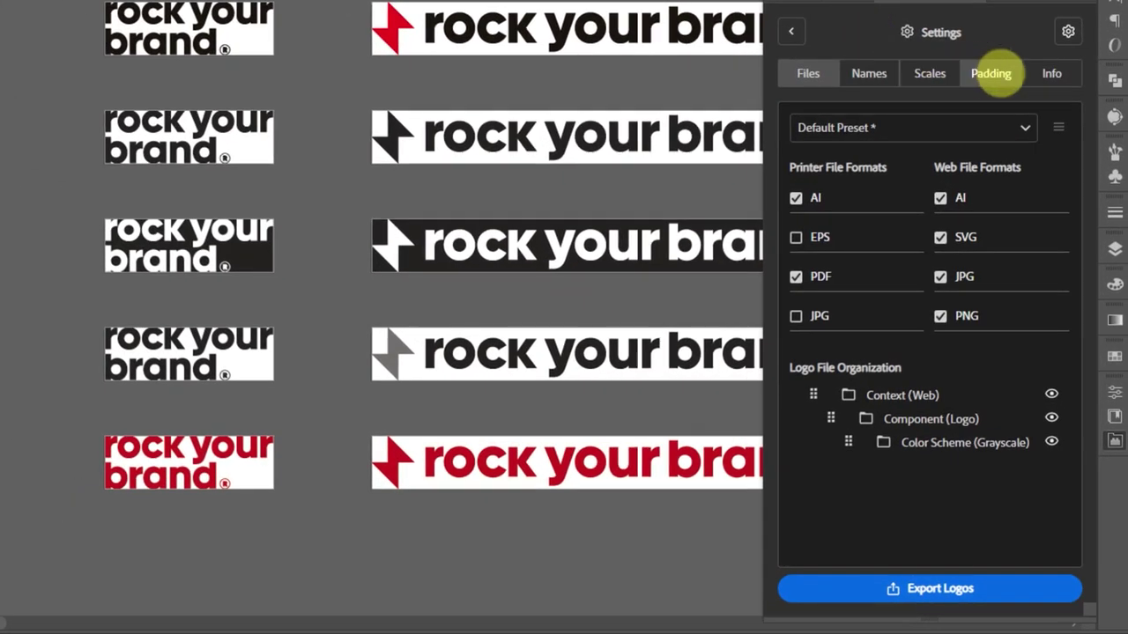
left_click(991, 73)
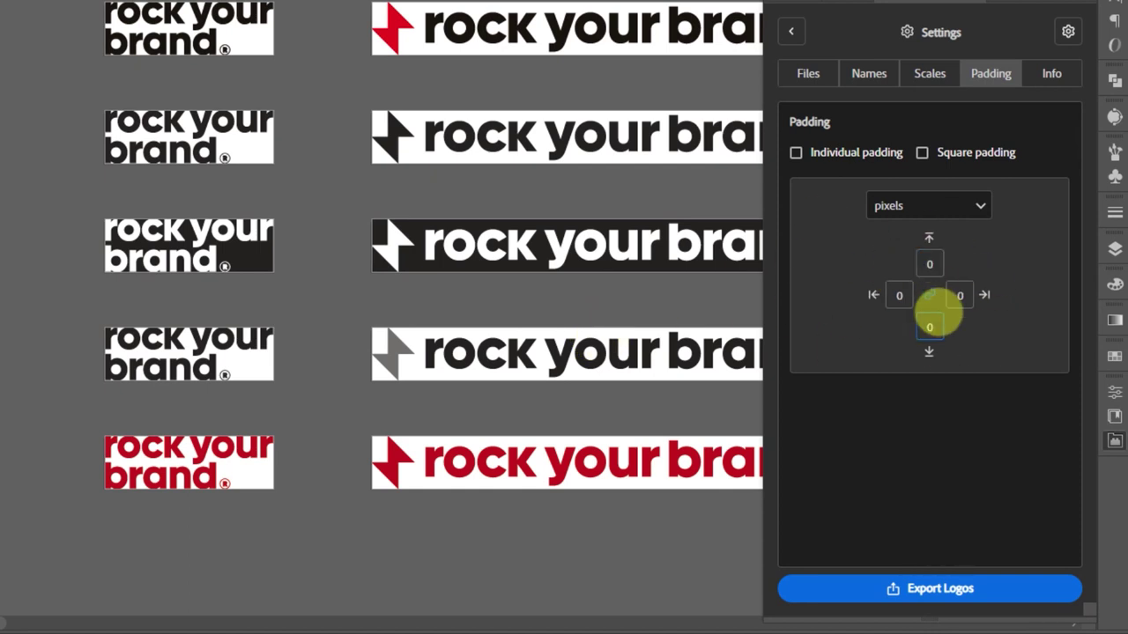
- Keep pixels as the padding unit and enter 25 px padding on all linked sides
left_click(949, 204)
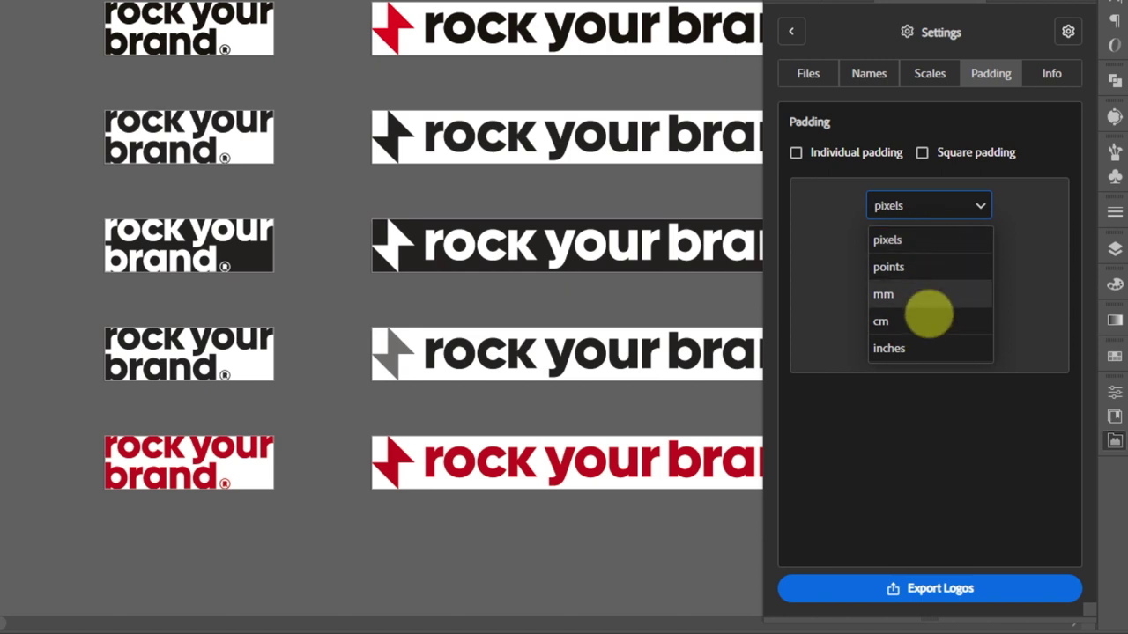
left_click(983, 446)
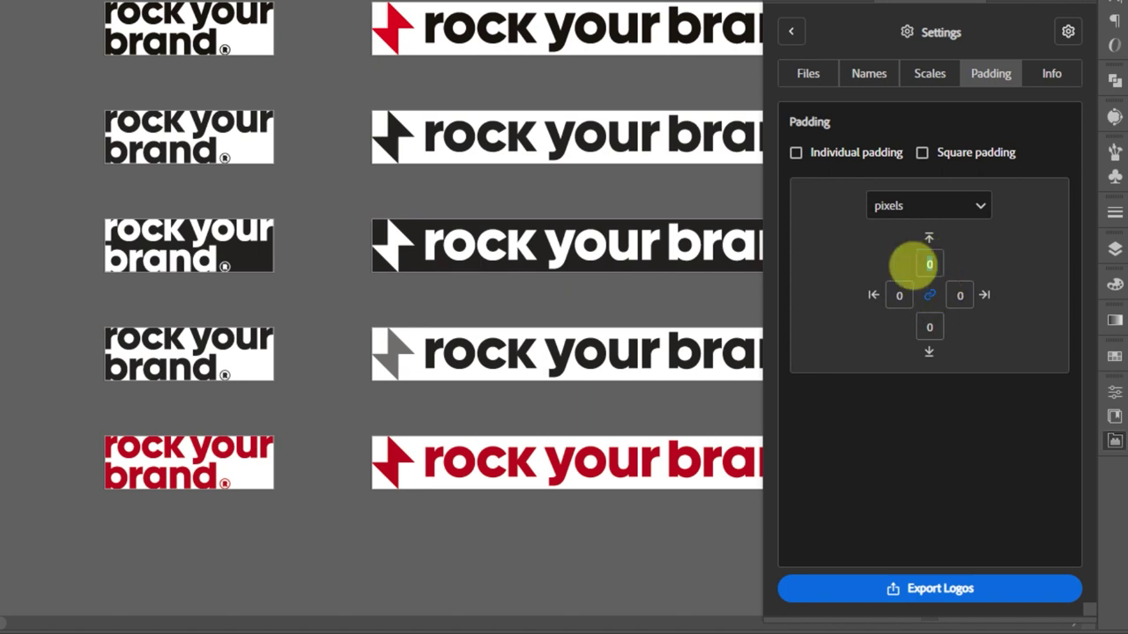
type("5")
left_click(899, 295)
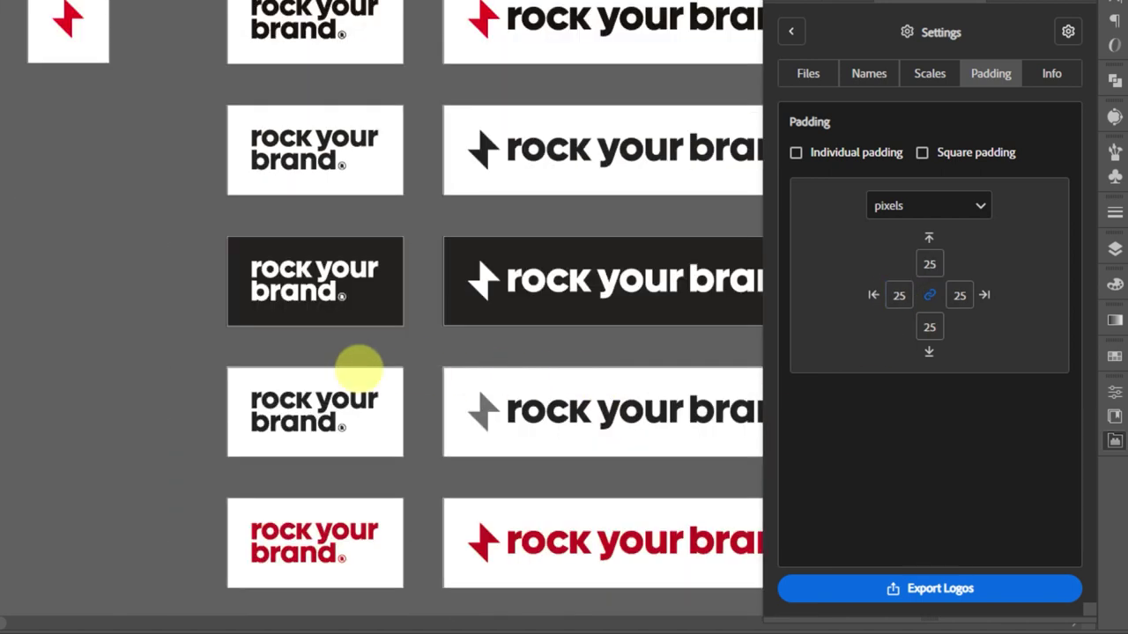
scroll(352, 297, "right", 3)
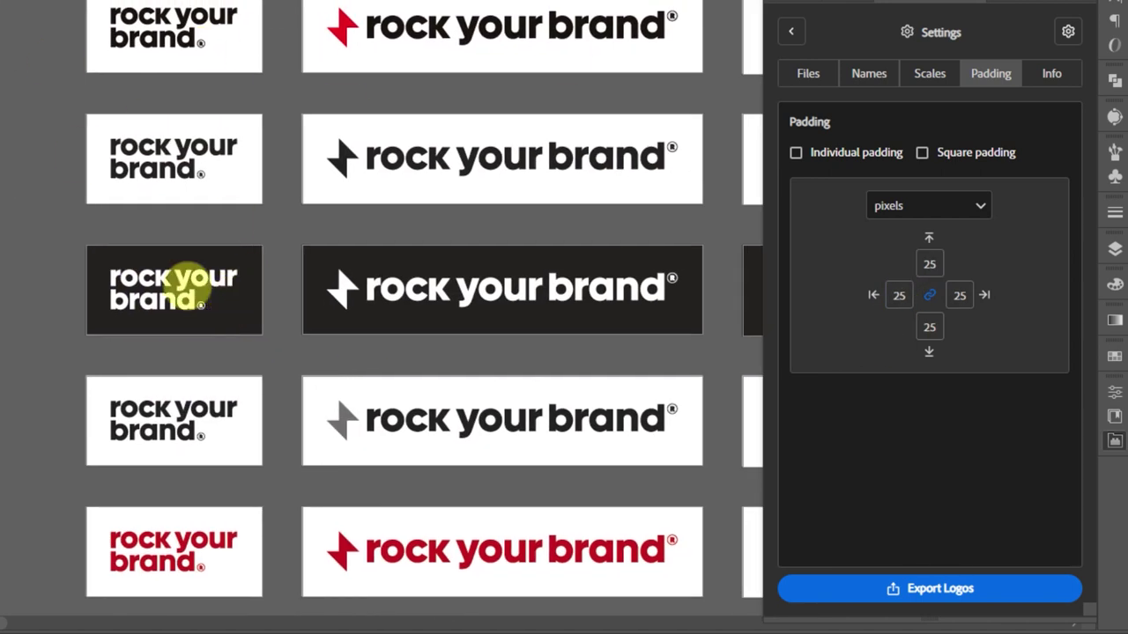
- Unlink the padding sides and set top and bottom padding to 10 px
left_click(929, 296)
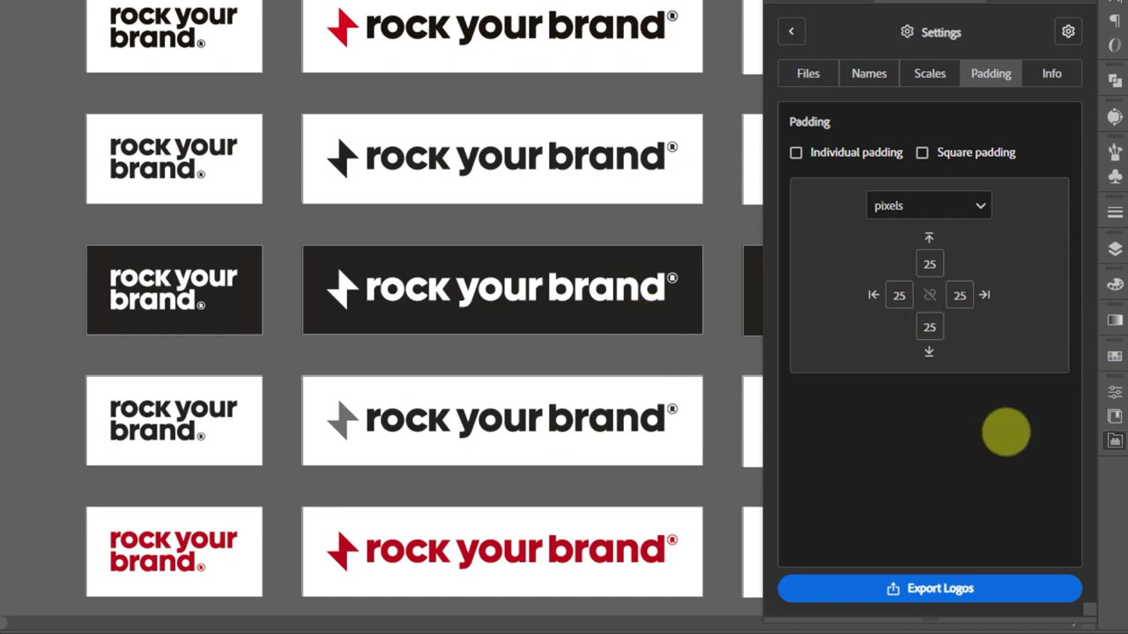
left_click(934, 263)
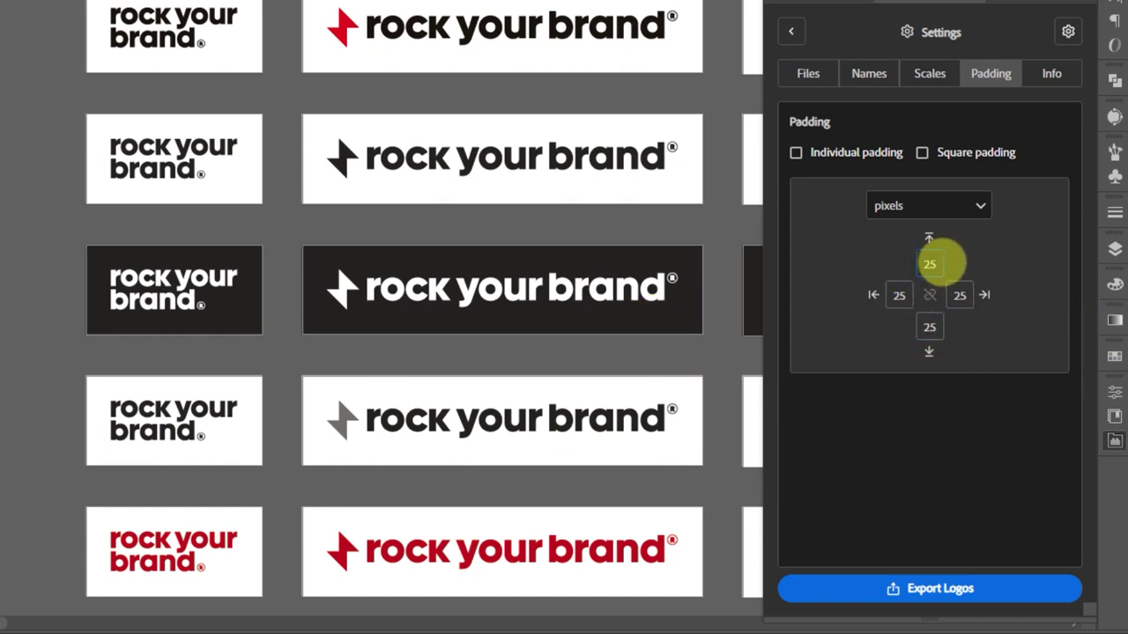
type("10")
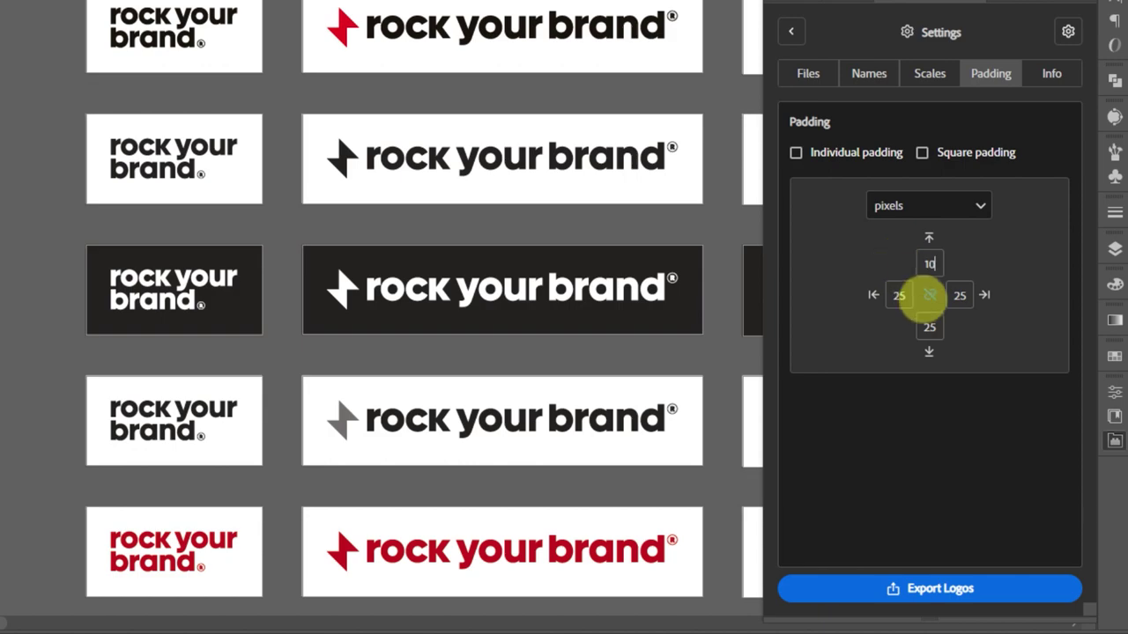
key("ctrl+0")
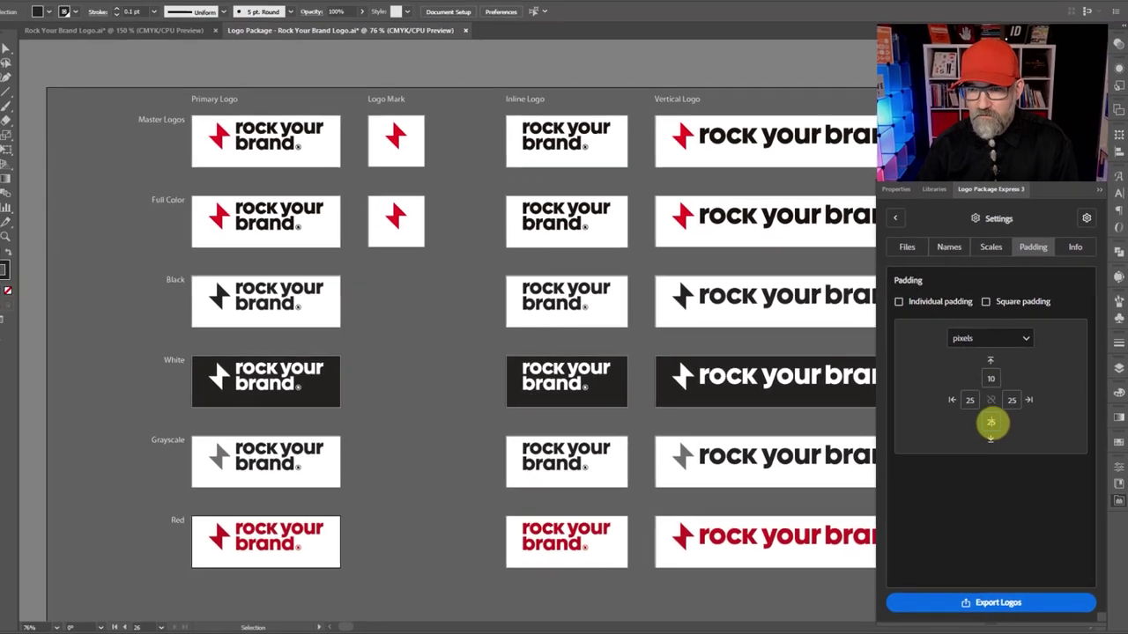
left_click(990, 423)
type("10")
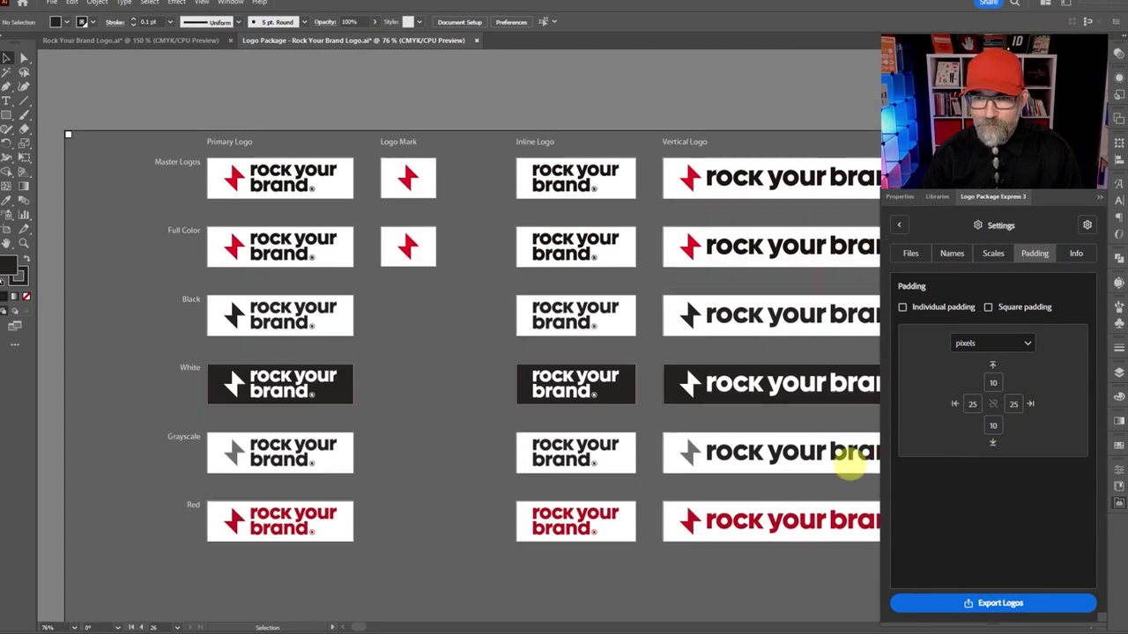
left_click_drag(536, 420, 500, 421)
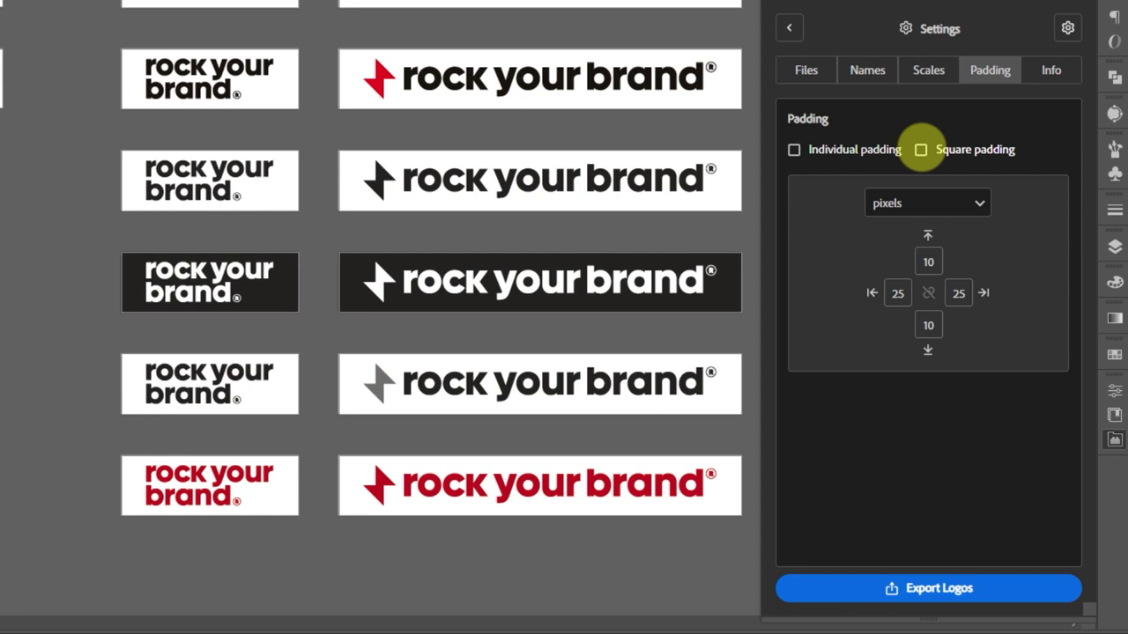
- Try Square padding, then uncheck it so exports keep 10 px by 25 px padding
left_click(920, 150)
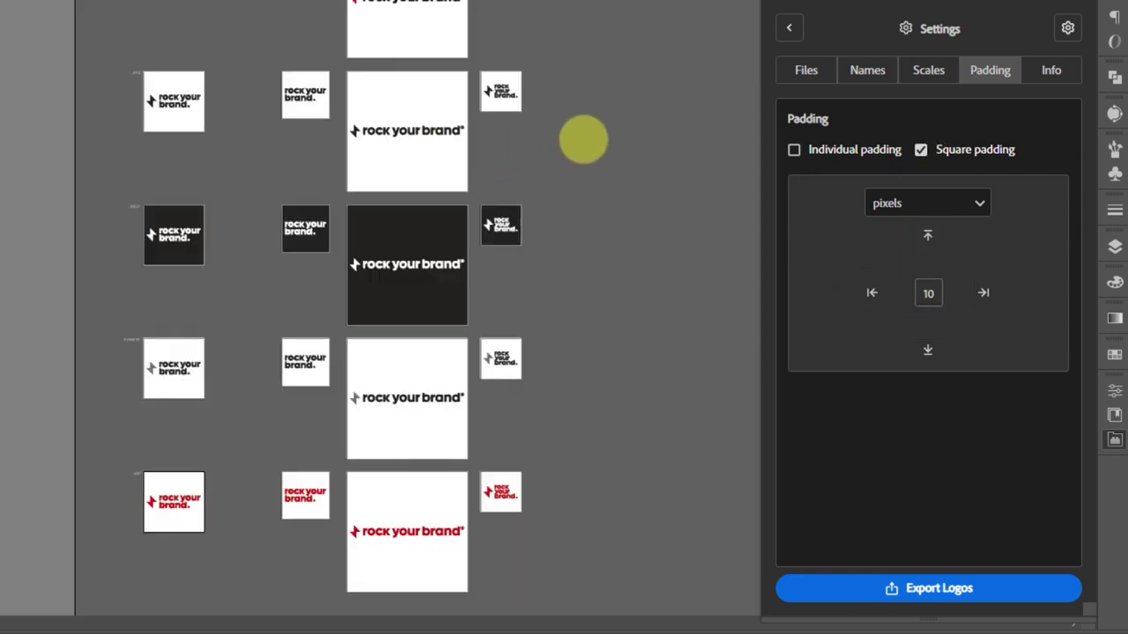
left_click_drag(583, 139, 304, 178)
scroll(305, 179, "up", 4)
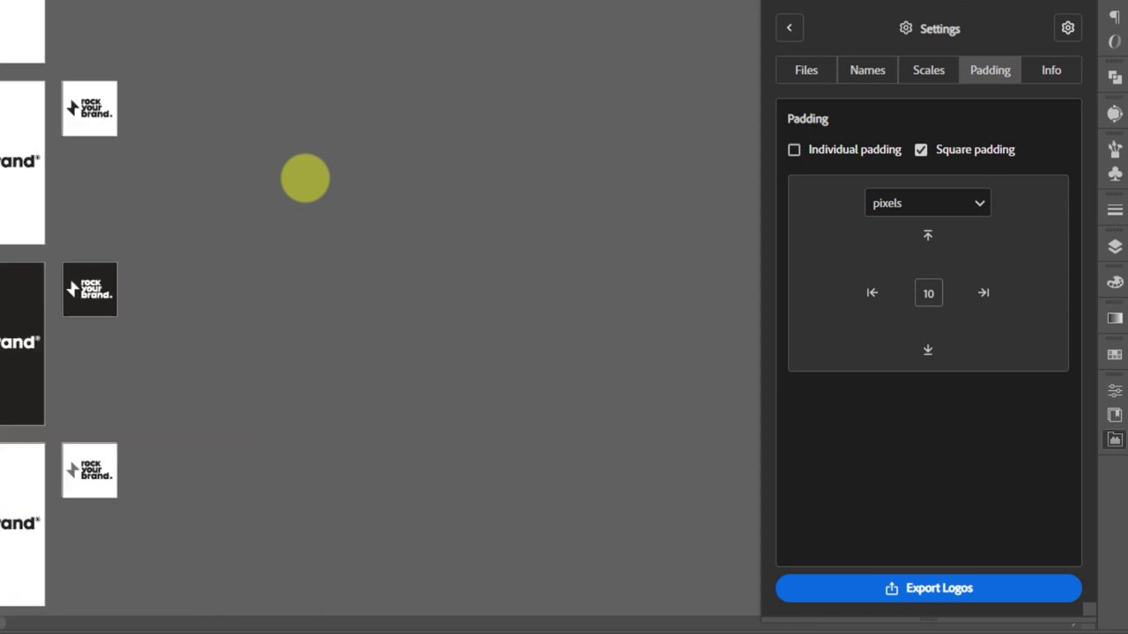
left_click_drag(135, 71, 497, 370)
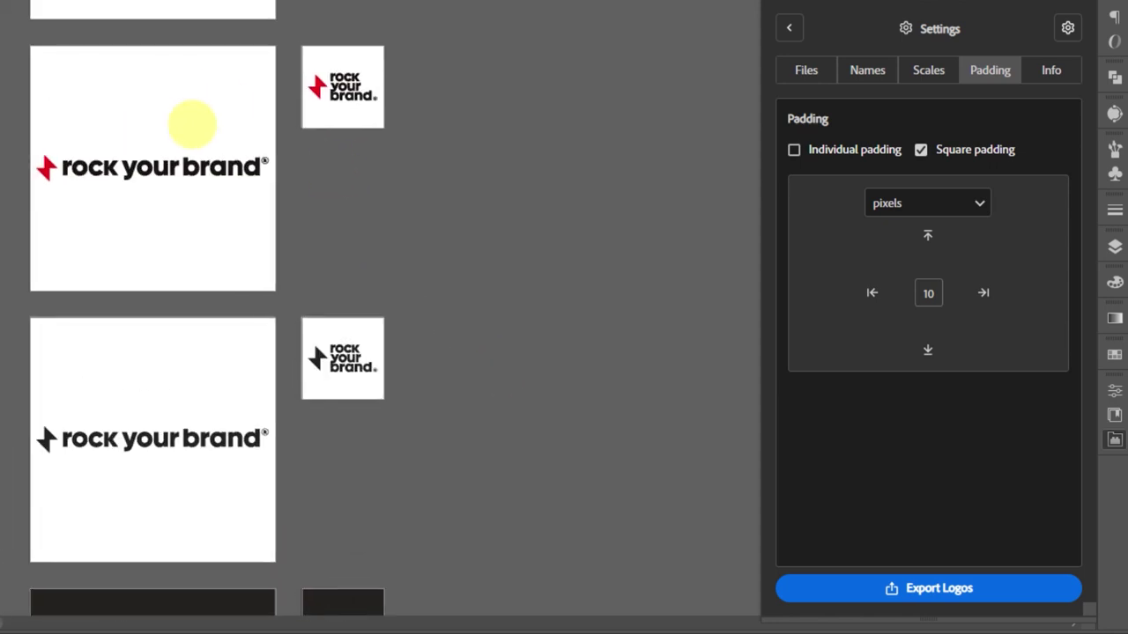
left_click_drag(194, 120, 315, 220)
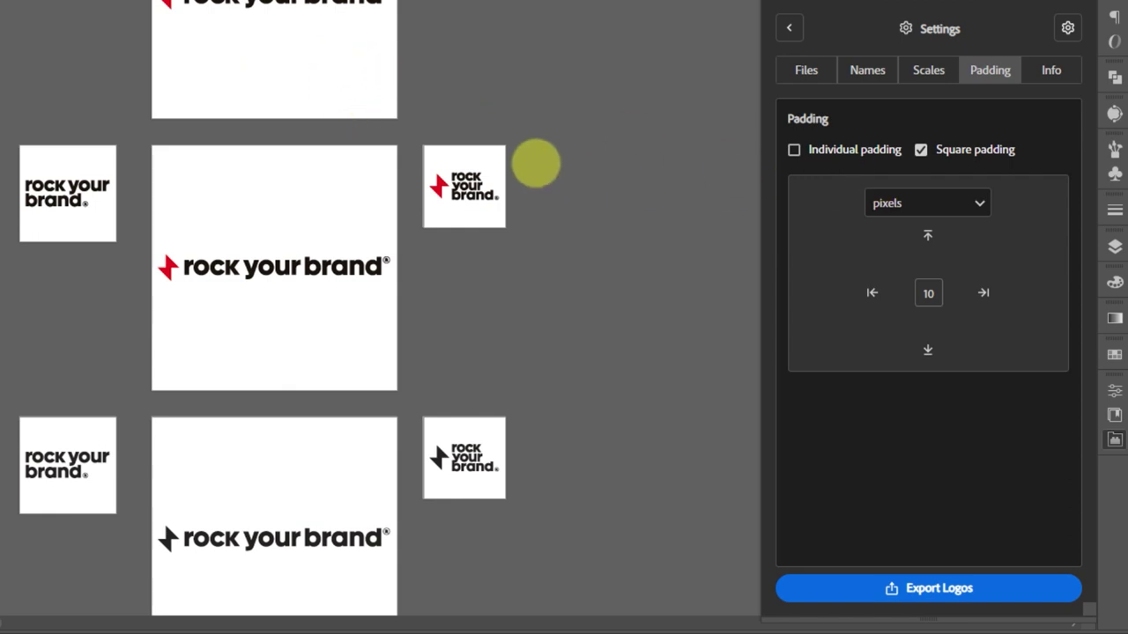
left_click(921, 150)
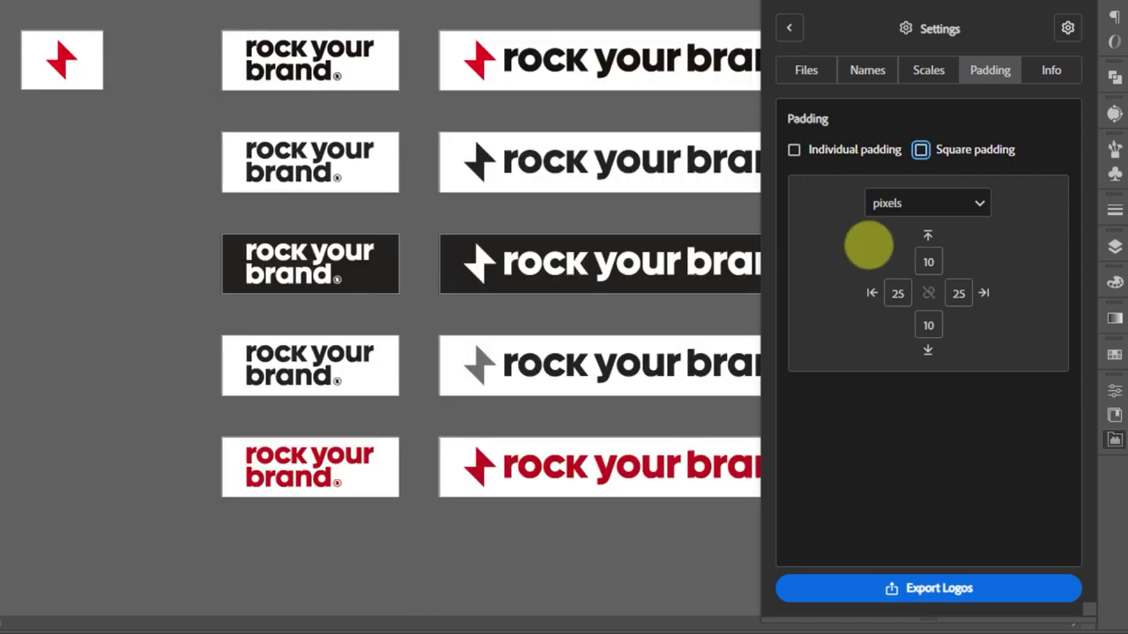
left_click_drag(433, 186, 342, 181)
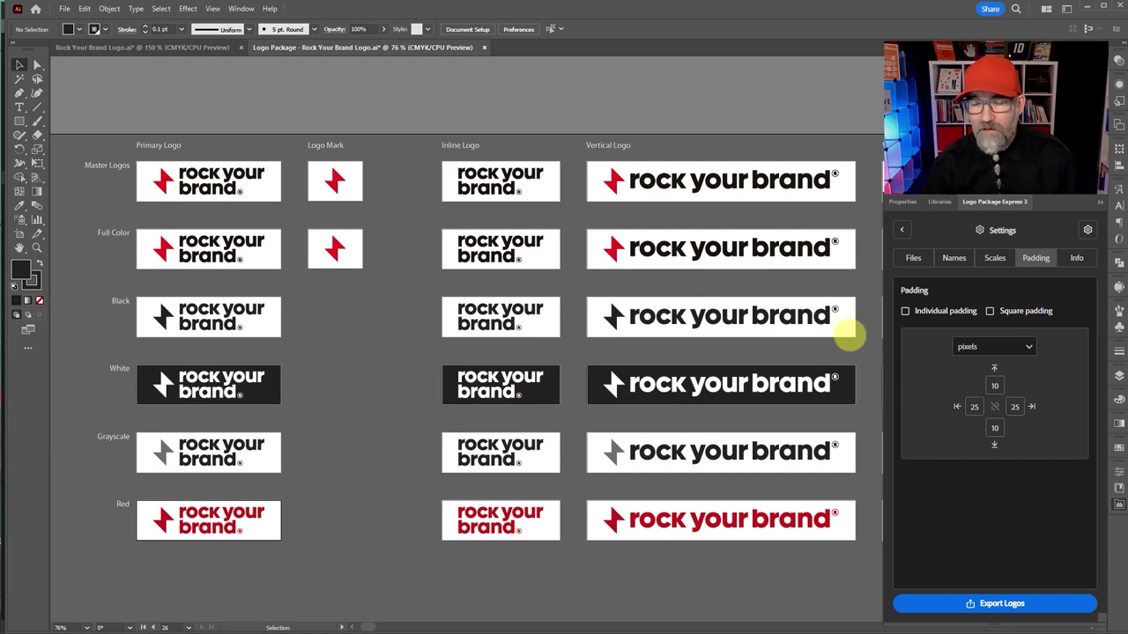
- Enable Individual padding and step through all five logo types, ending on Primary Logo
left_click(905, 311)
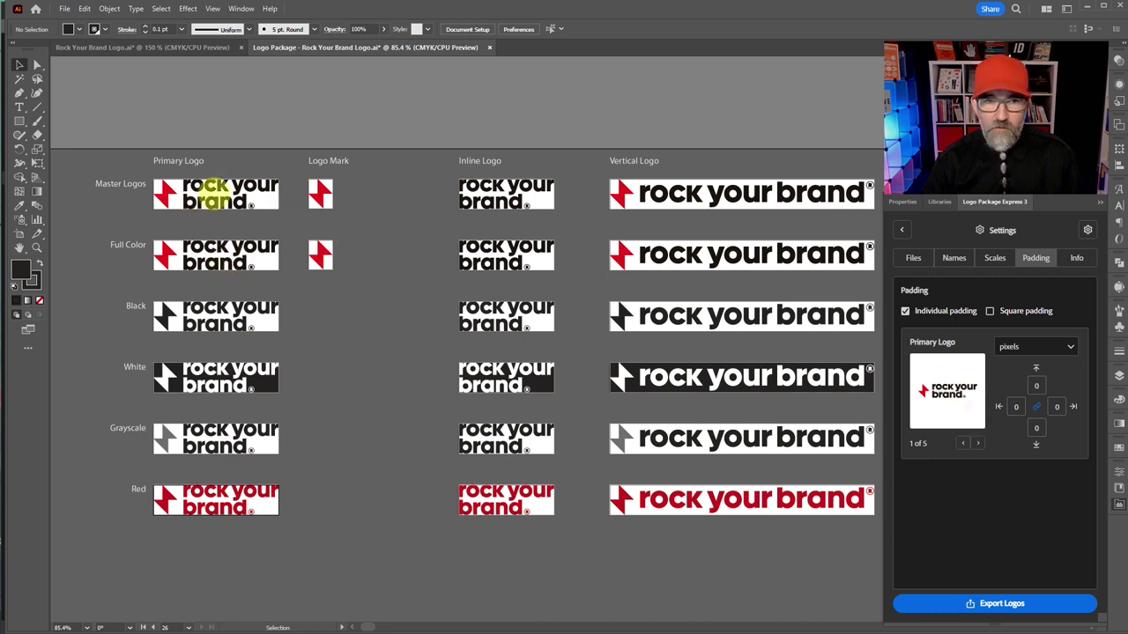
left_click(978, 443)
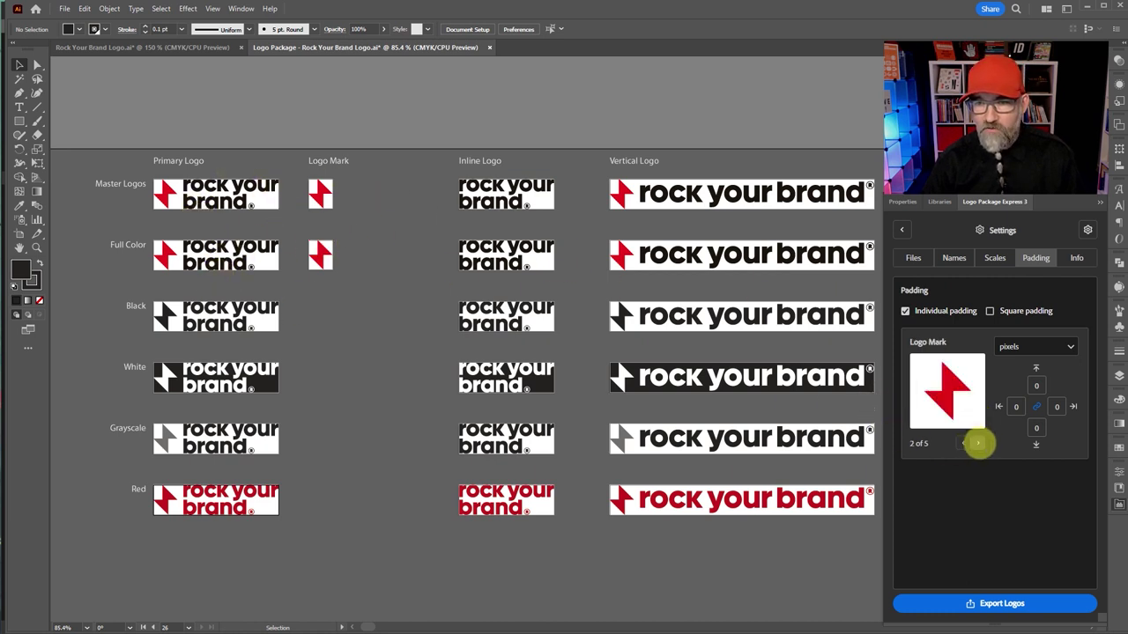
left_click(978, 444)
left_click(978, 443)
left_click(979, 443)
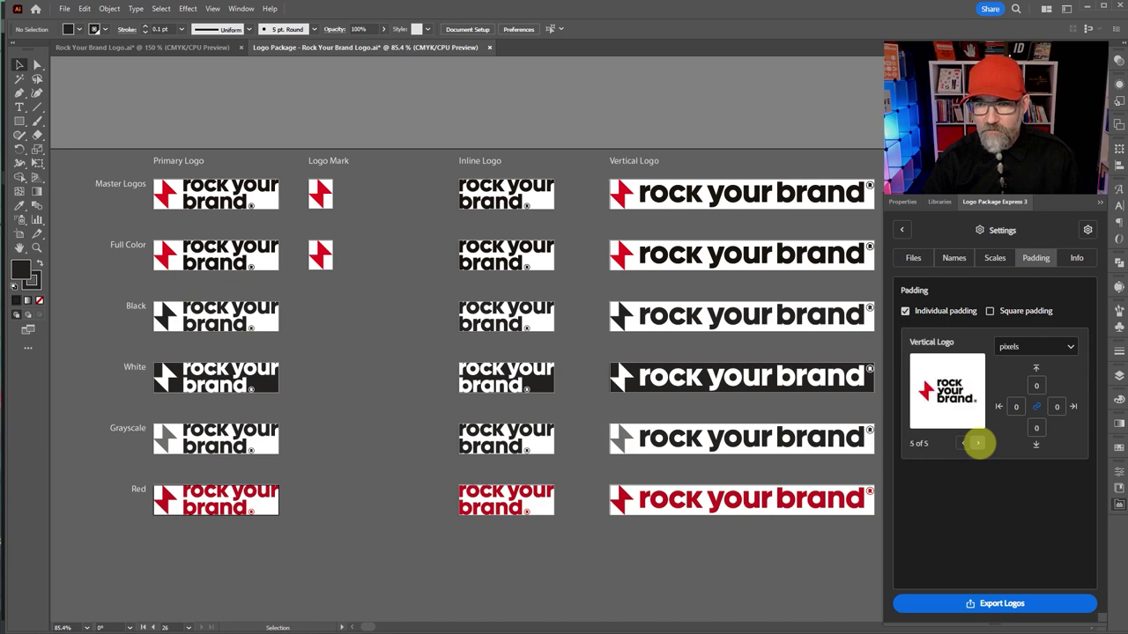
left_click(978, 443)
left_click(978, 443)
left_click(963, 443)
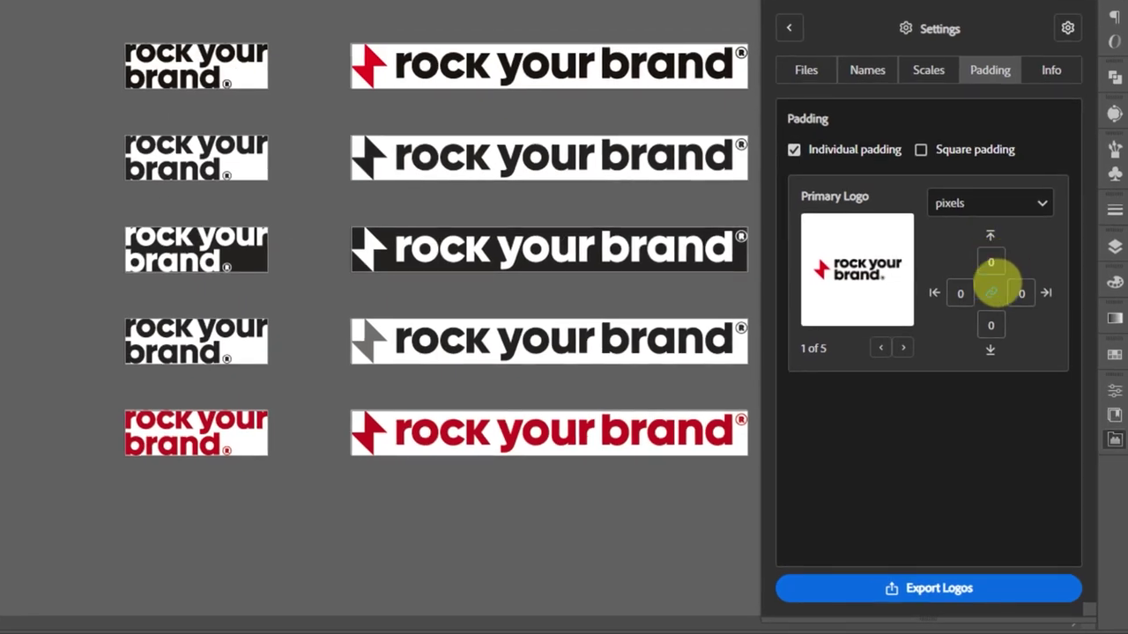
- Set the Primary Logo's padding to 25 px on every side
left_click(998, 280)
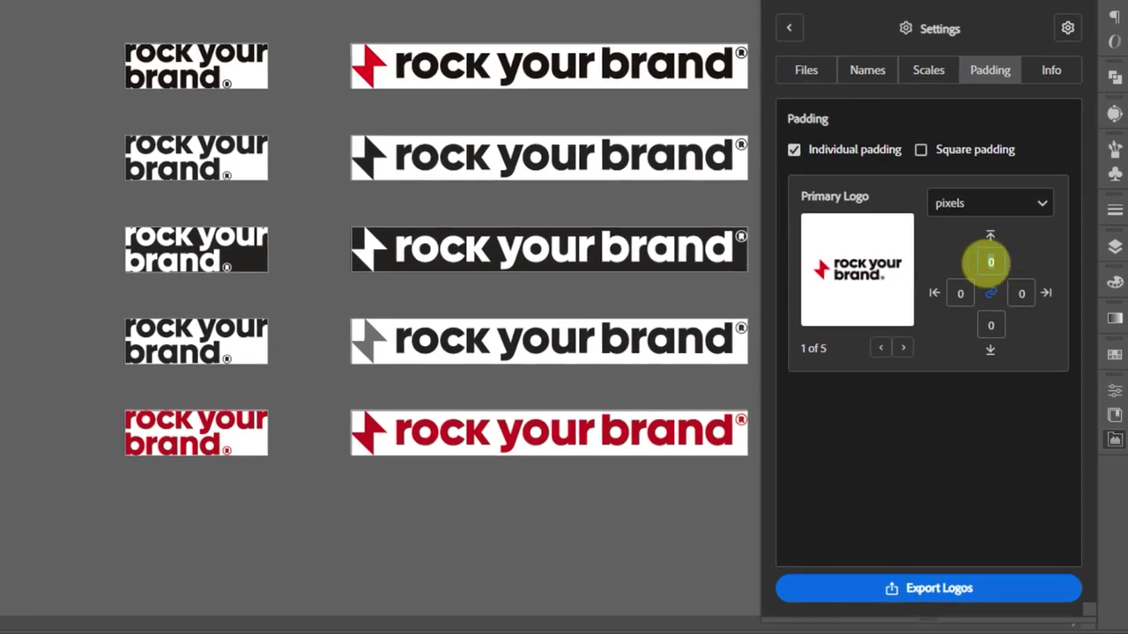
type("25")
left_click(960, 292)
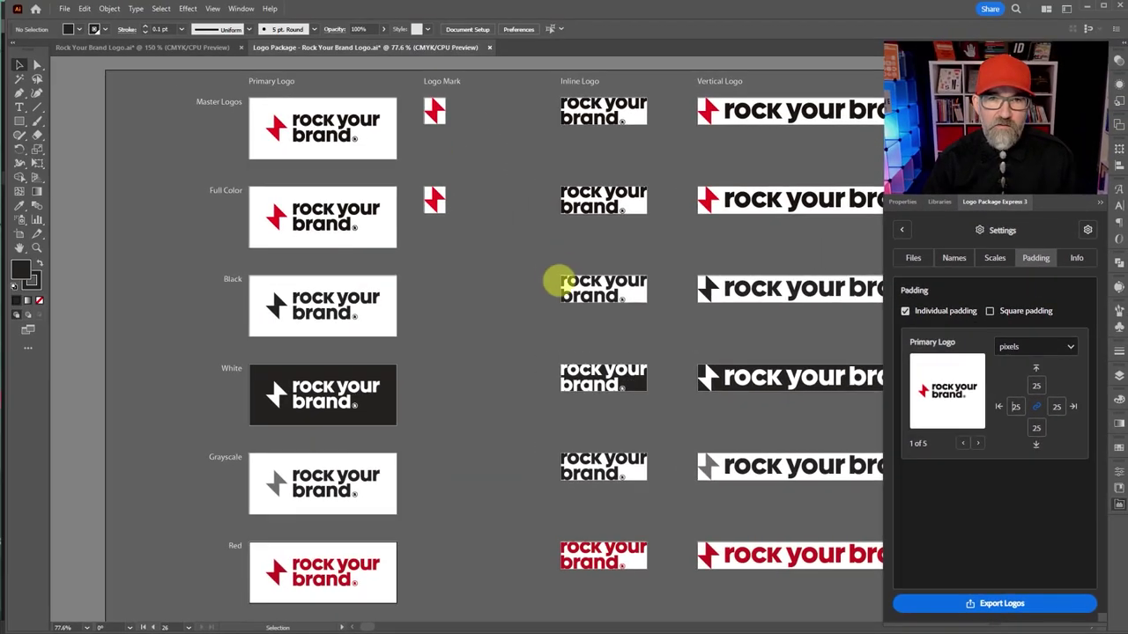
left_click_drag(551, 254, 499, 292)
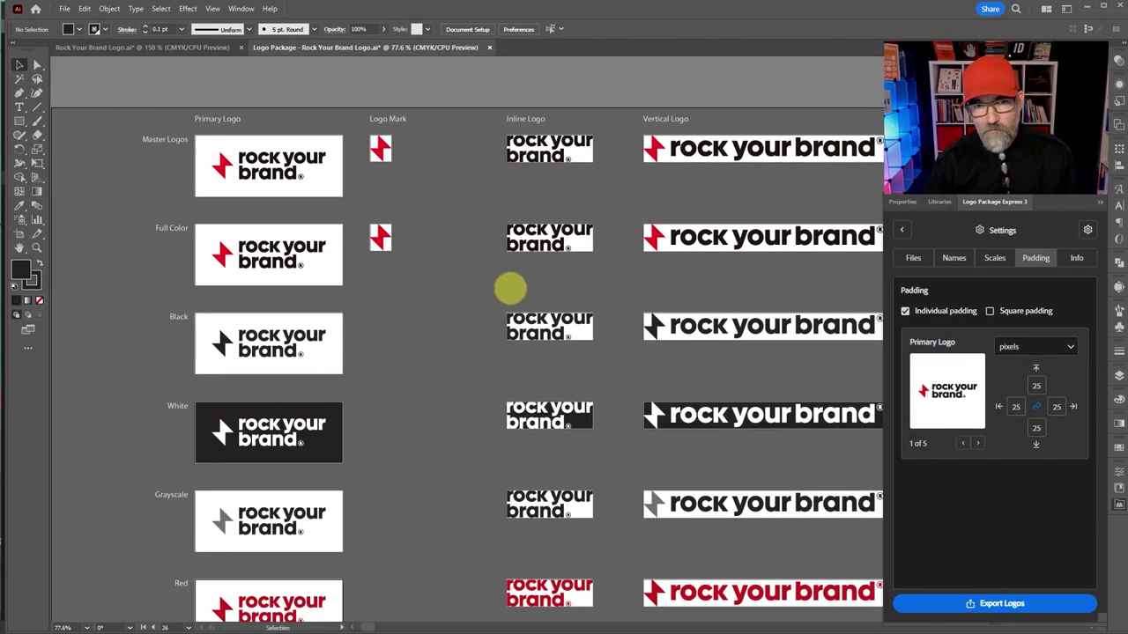
left_click(978, 443)
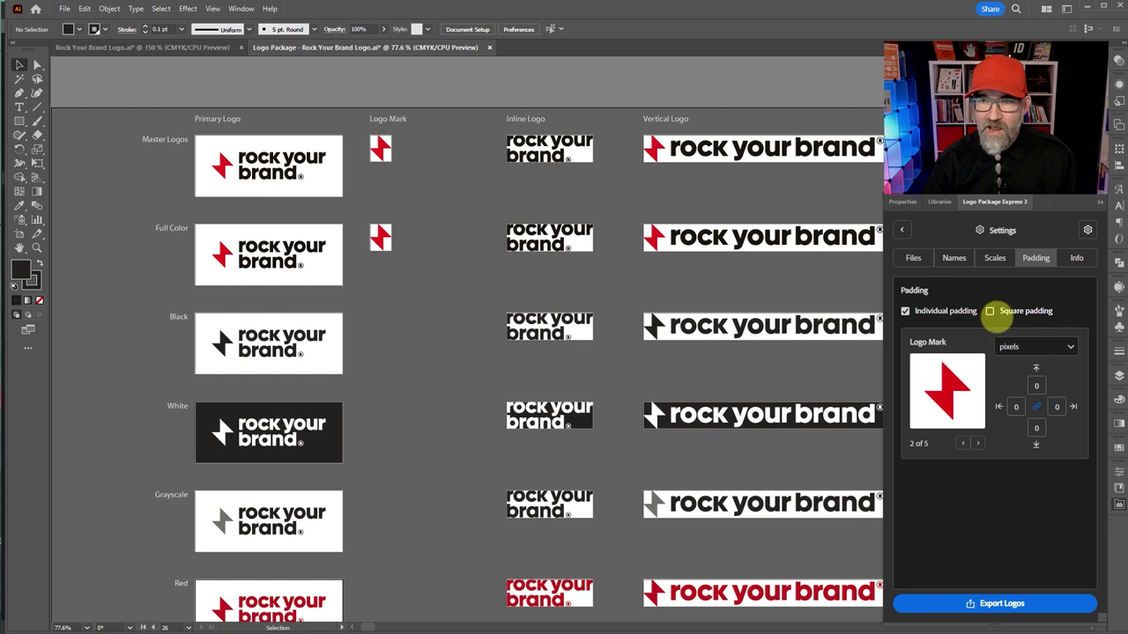
- Enable Square padding for the Logo Mark and set it to 10 px
left_click(989, 310)
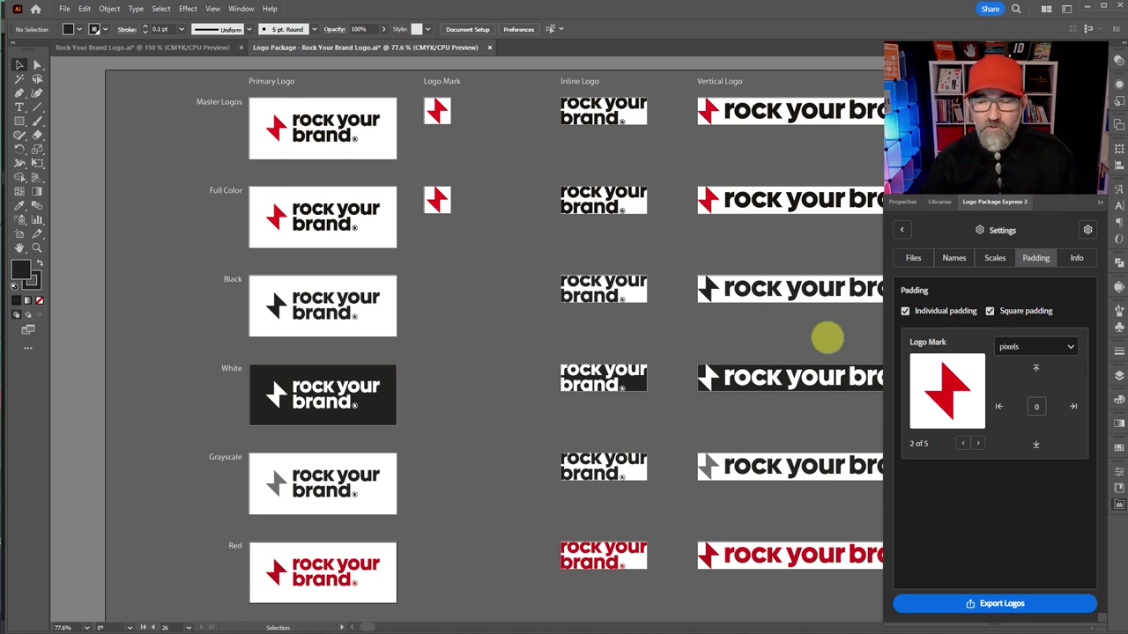
left_click(1036, 406)
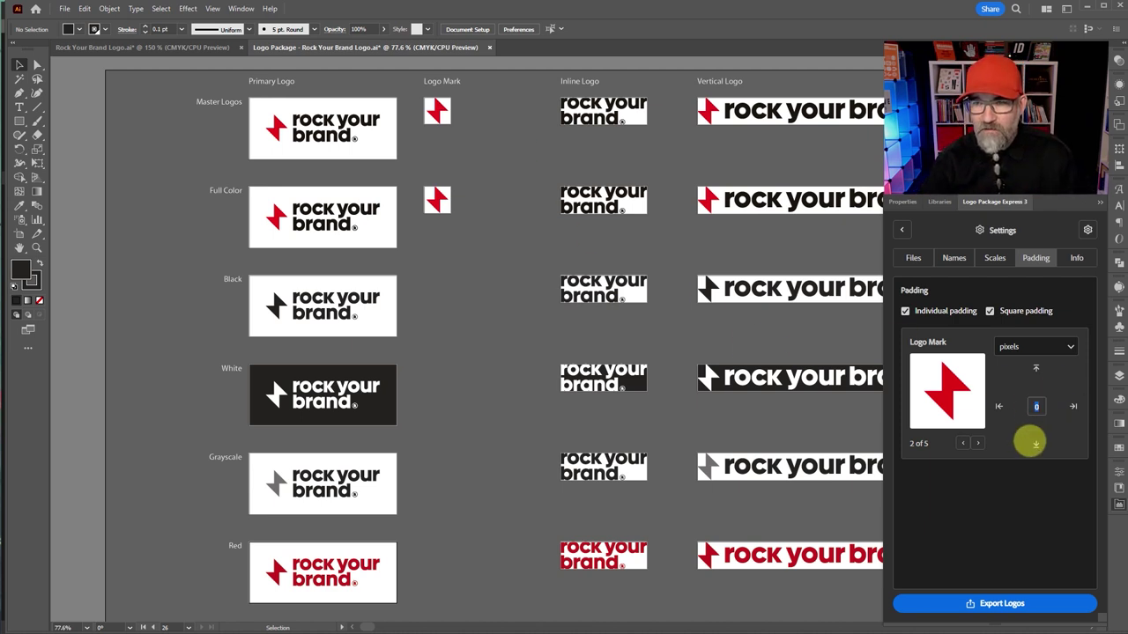
type("10")
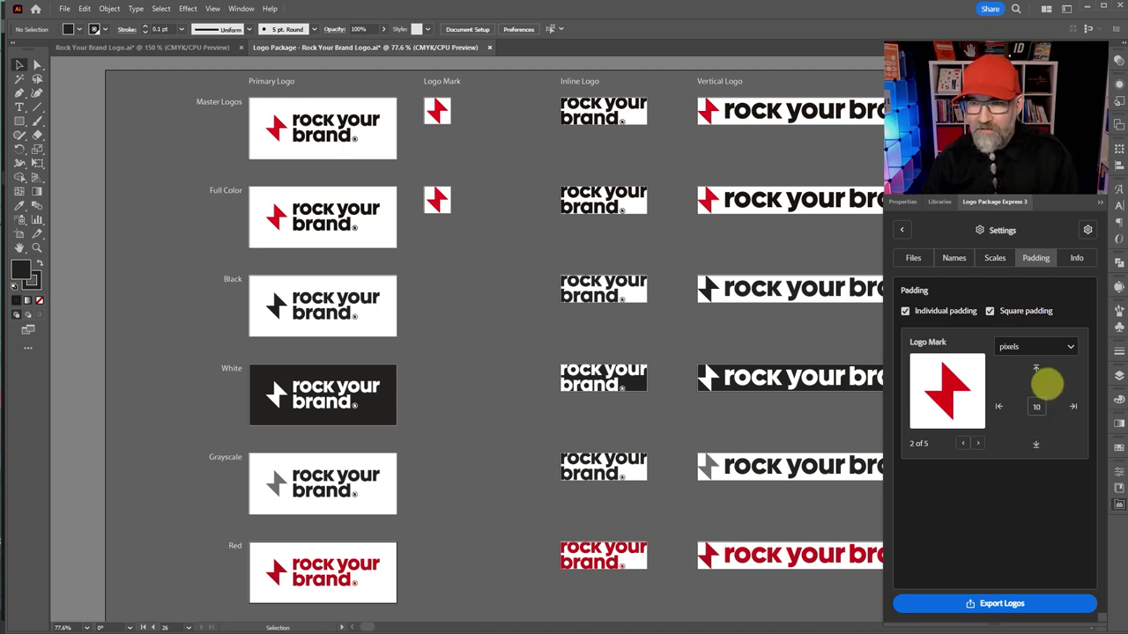
key("Return")
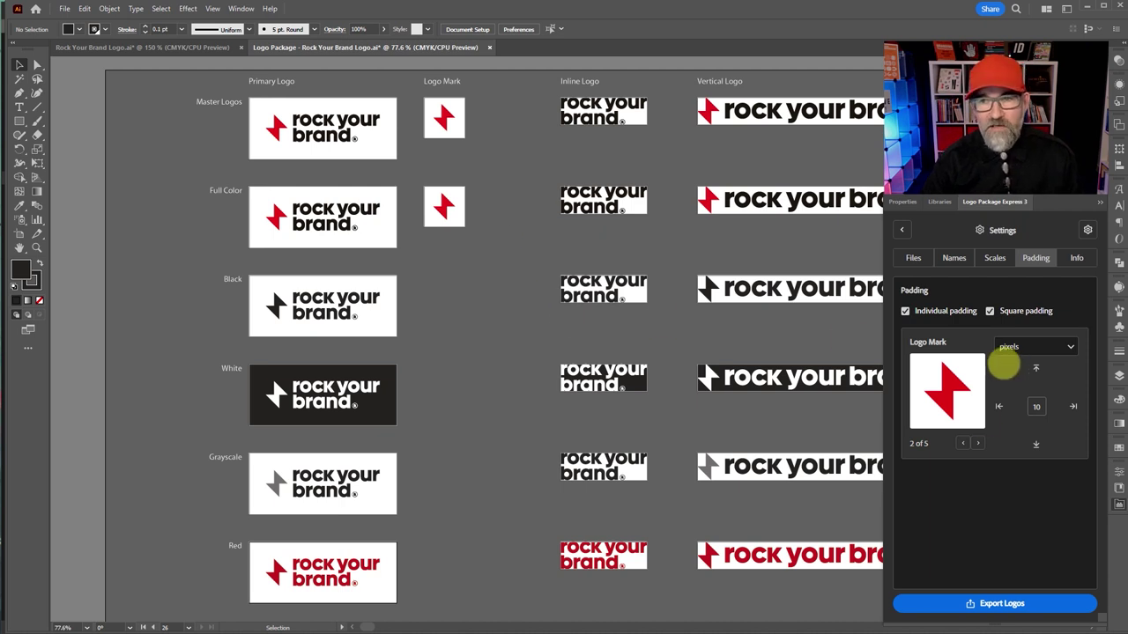
- Pad the Logotype 10 px top and bottom and 20 px left and right
left_click(977, 442)
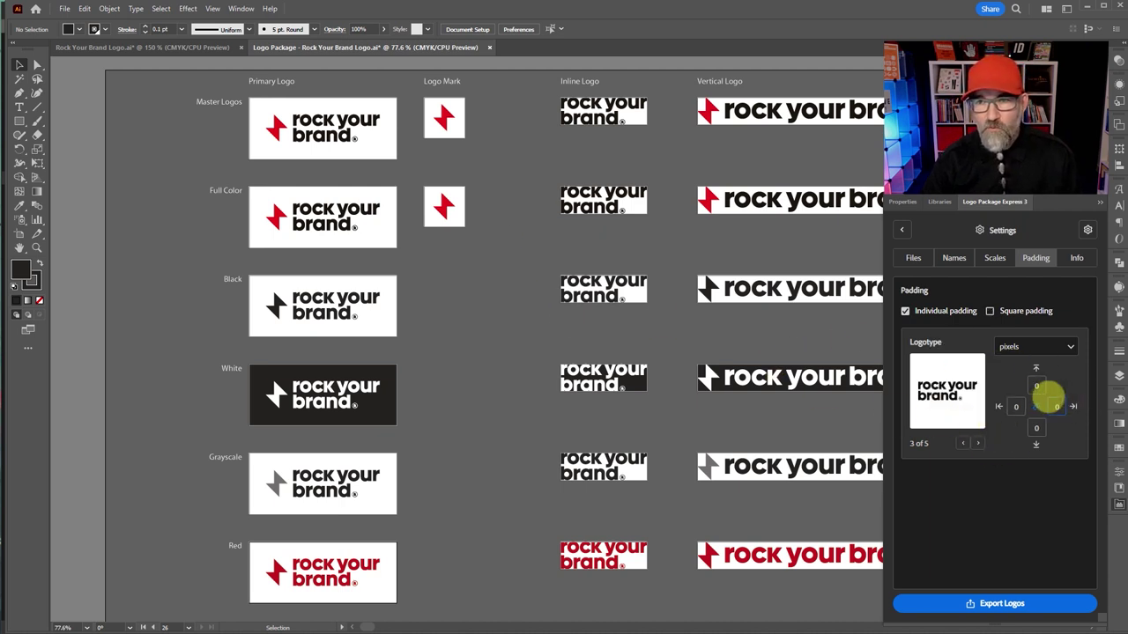
left_click(1036, 385)
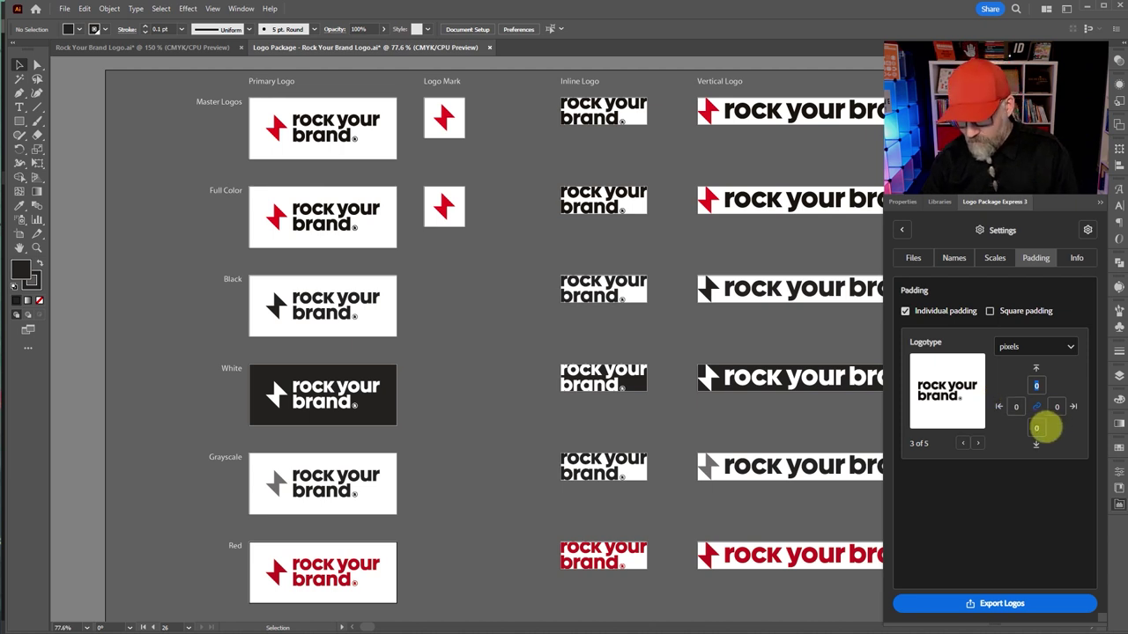
type("10")
left_click(1036, 428)
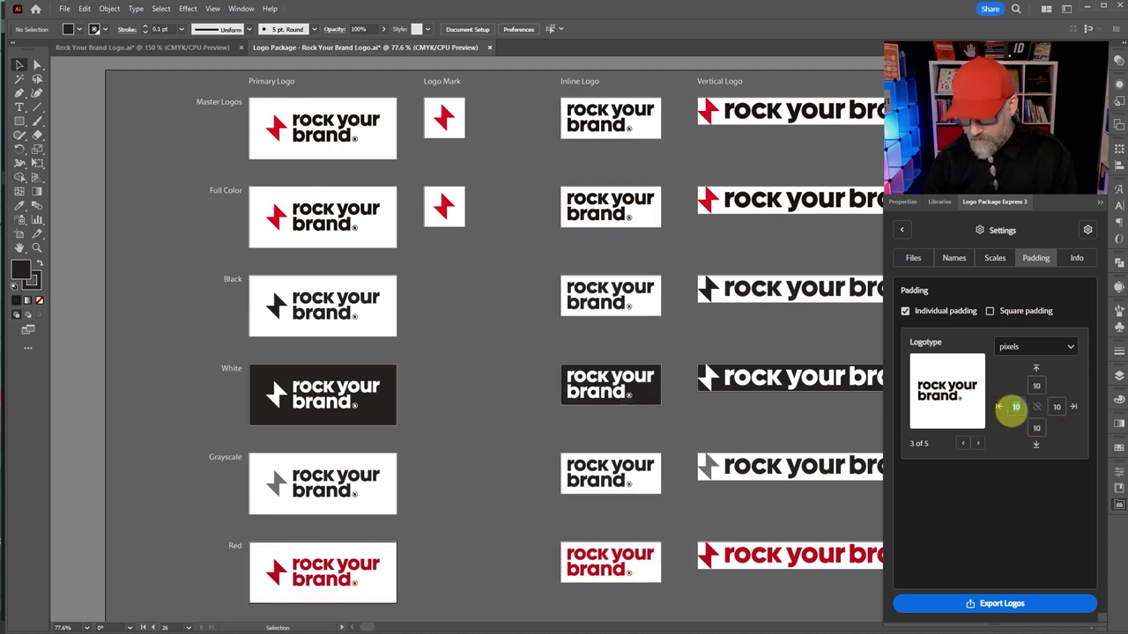
type("20")
left_click(1055, 413)
type("20")
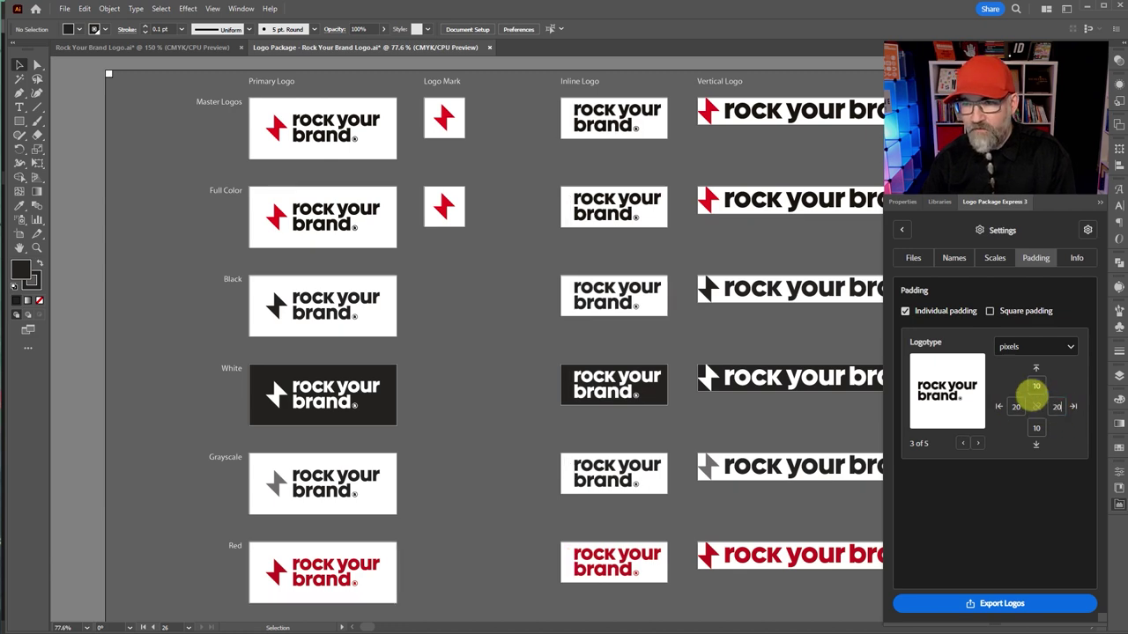
key("Return")
left_click_drag(775, 326, 529, 319)
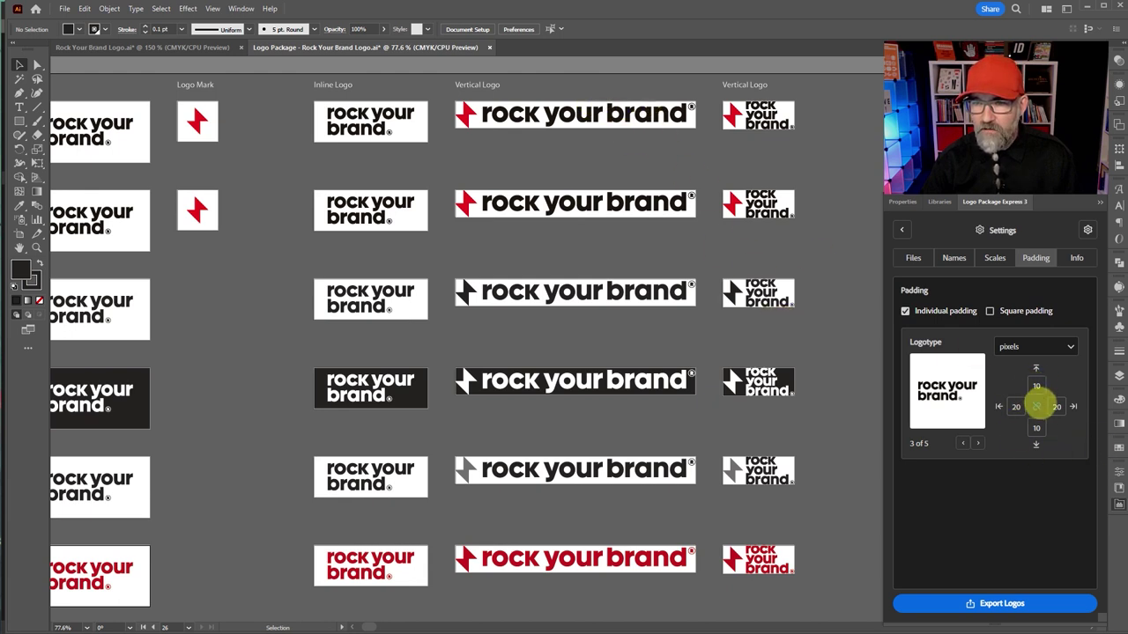
- Give the Inline Logo 5 px padding on every side
left_click(977, 443)
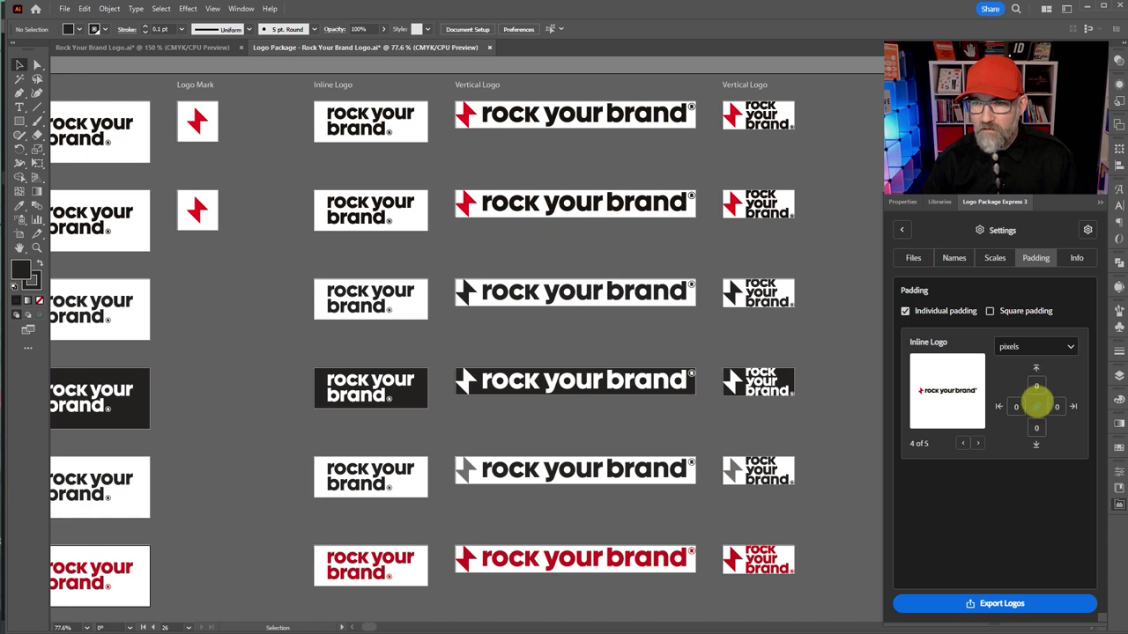
type("5")
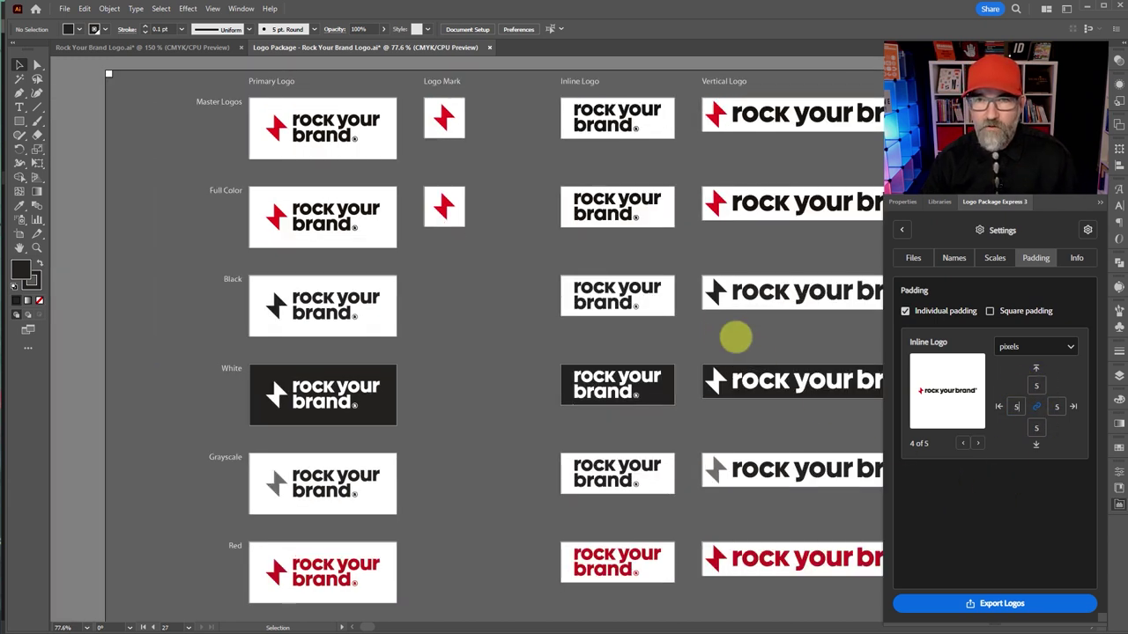
left_click(977, 444)
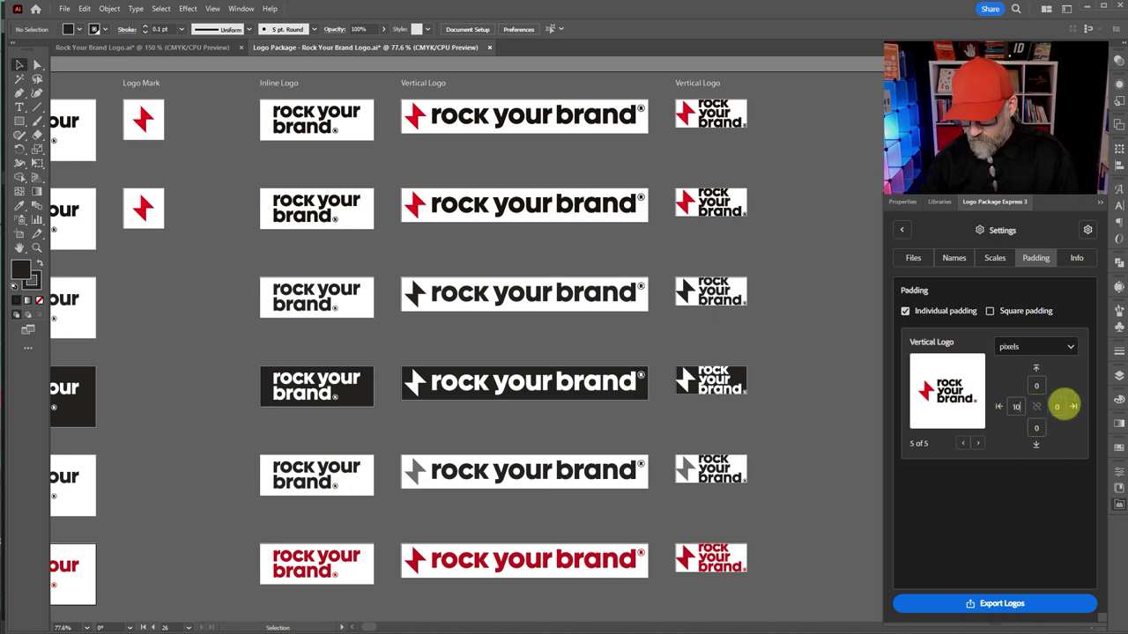
- Set the Vertical Logo's individual padding to 20 px top and 20 px bottom
left_click(1056, 406)
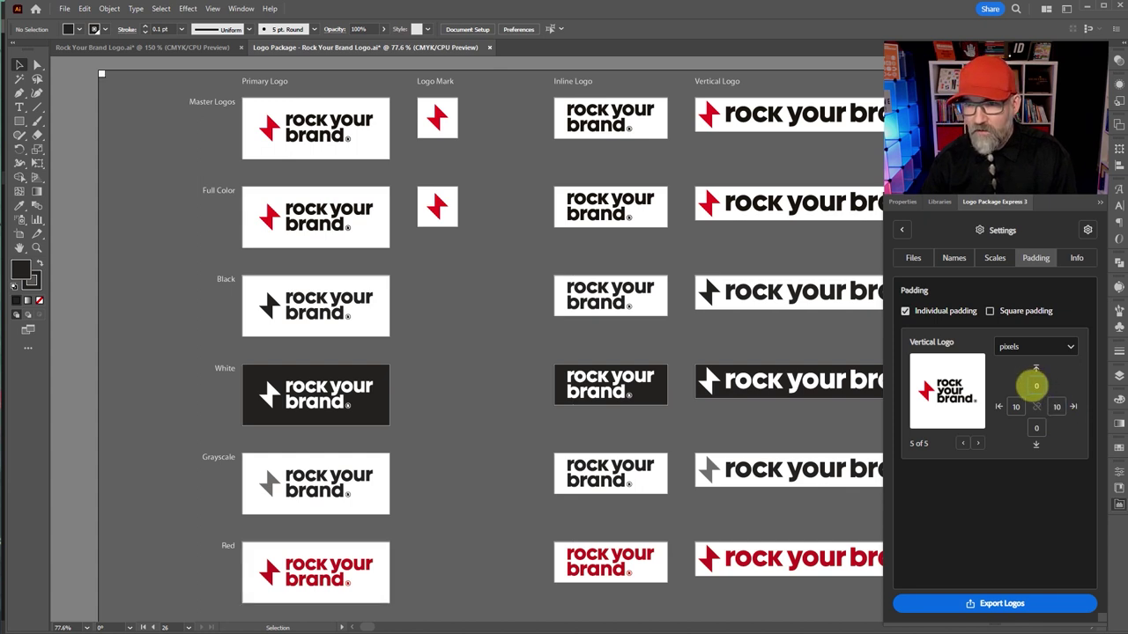
left_click(1036, 386)
type("2")
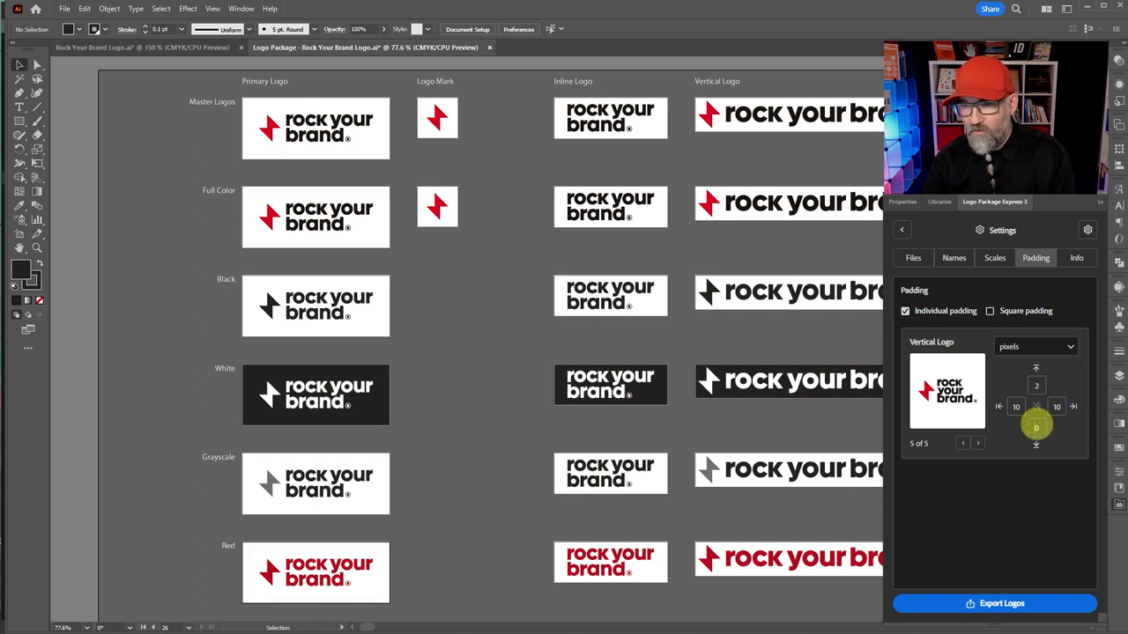
left_click(1037, 428)
type("20")
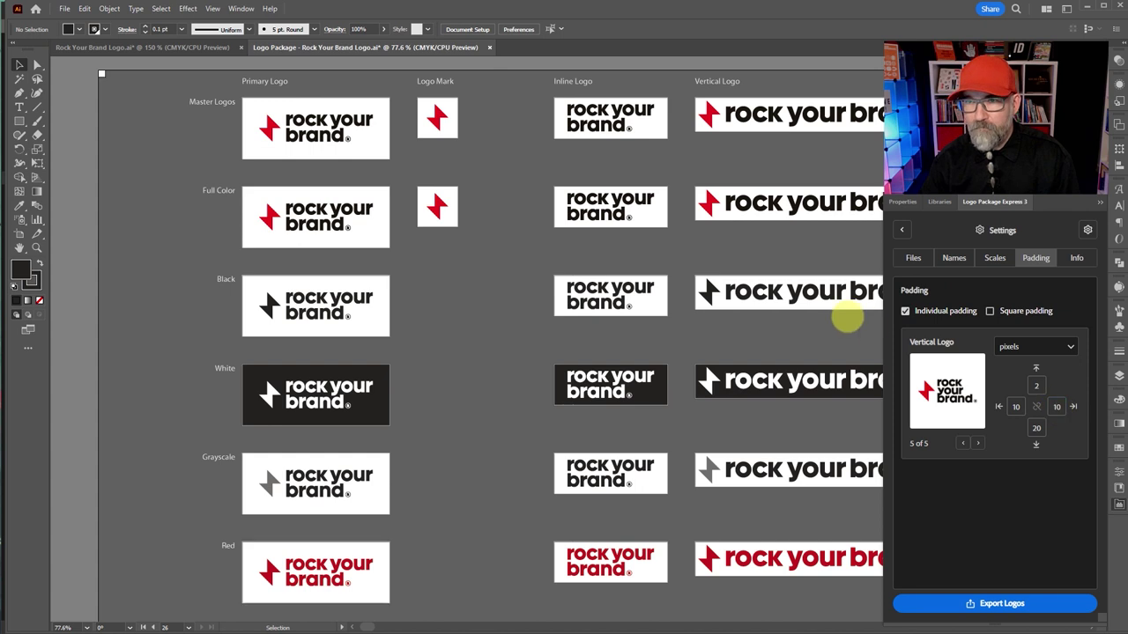
left_click(1038, 386)
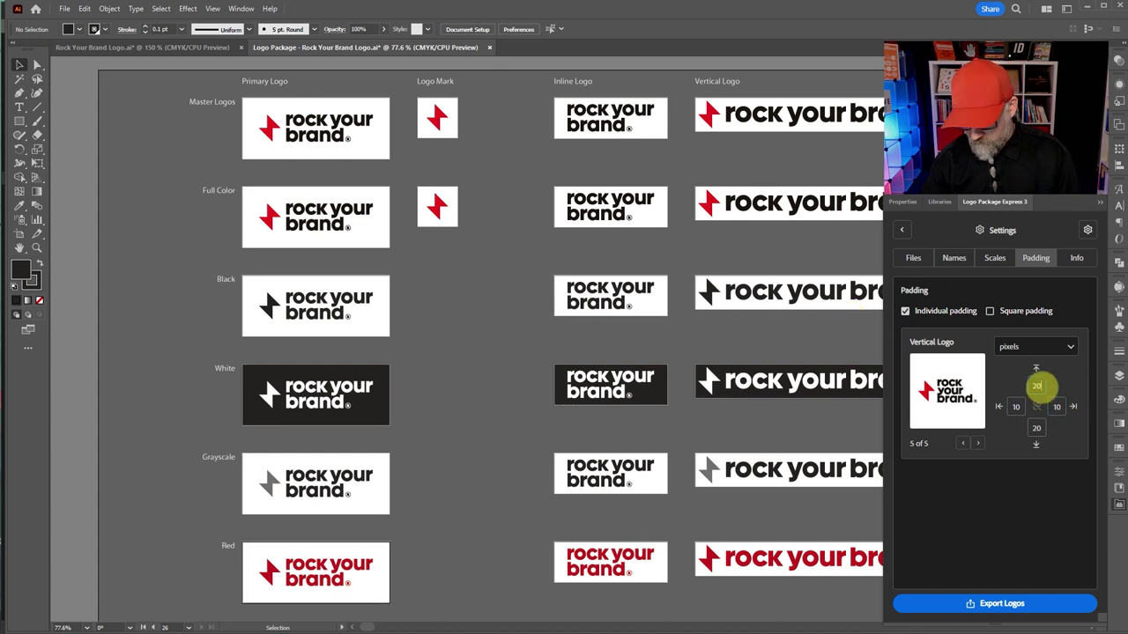
left_click(1016, 406)
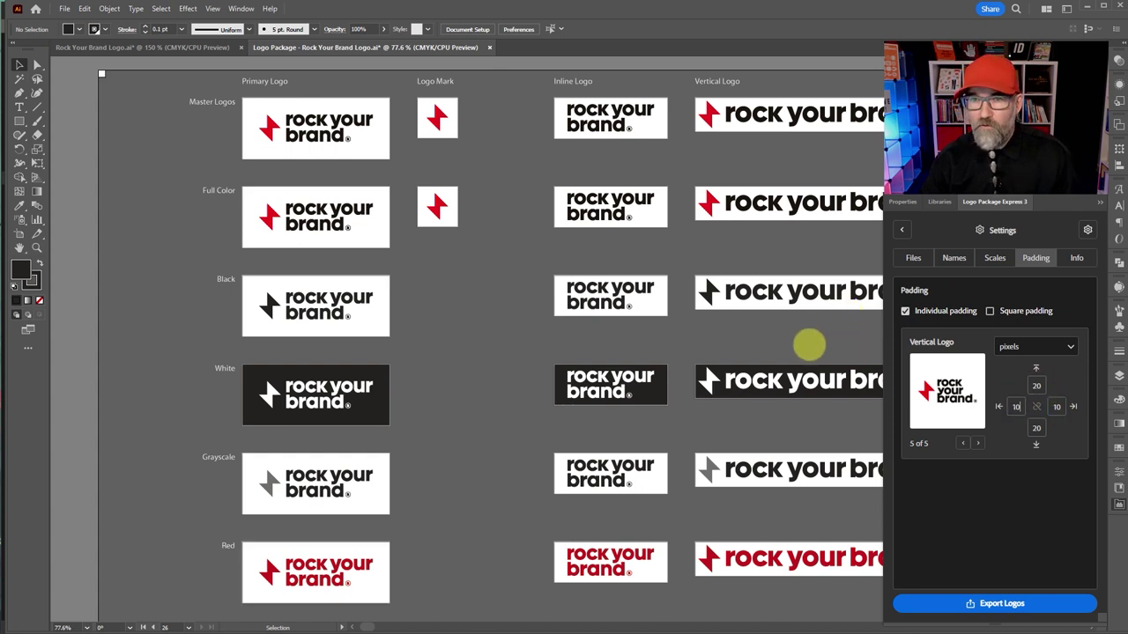
- Review the Vertical Logo column, then turn off Individual padding for shared 10/25 padding
left_click_drag(806, 345, 681, 356)
scroll(682, 356, "right", 3)
scroll(614, 375, "left", 5)
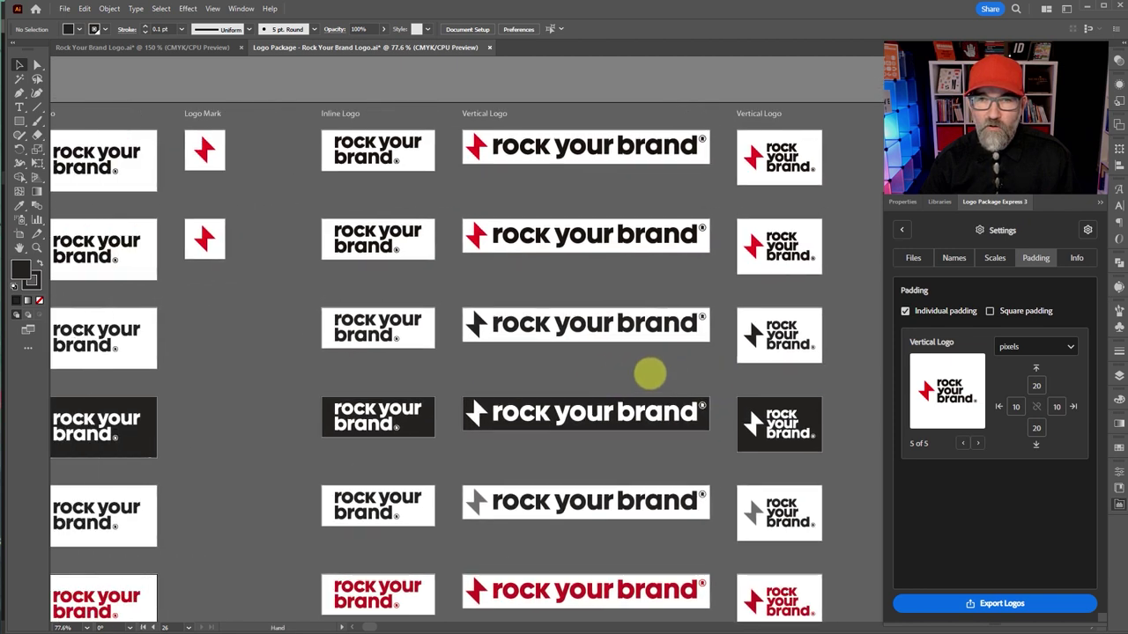
scroll(599, 387, "left", 4)
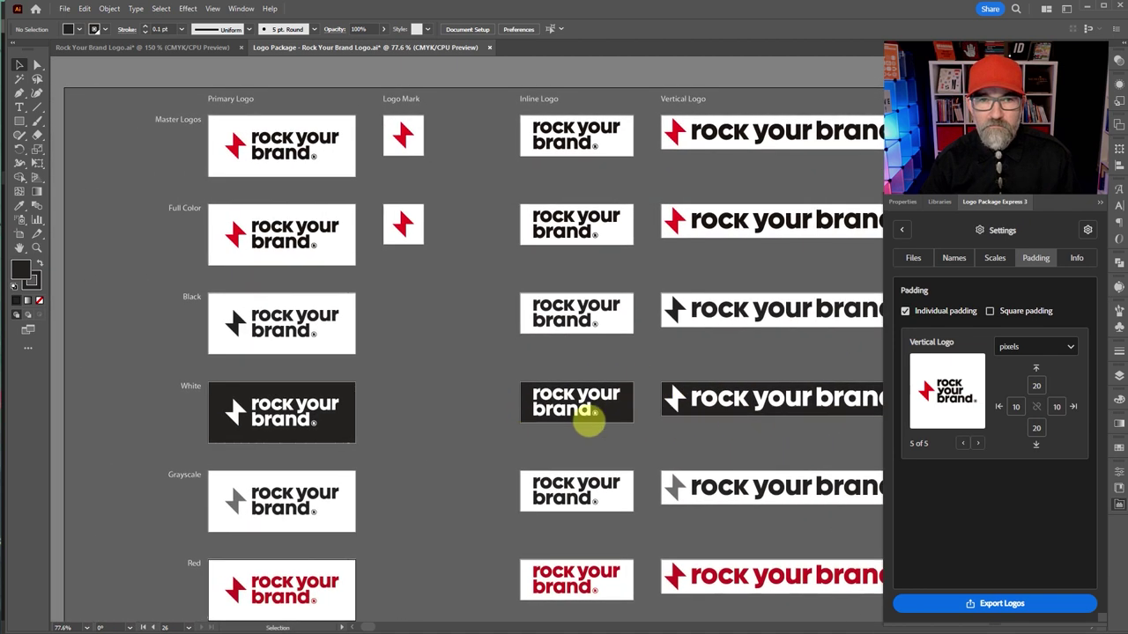
scroll(617, 430, "right", 2)
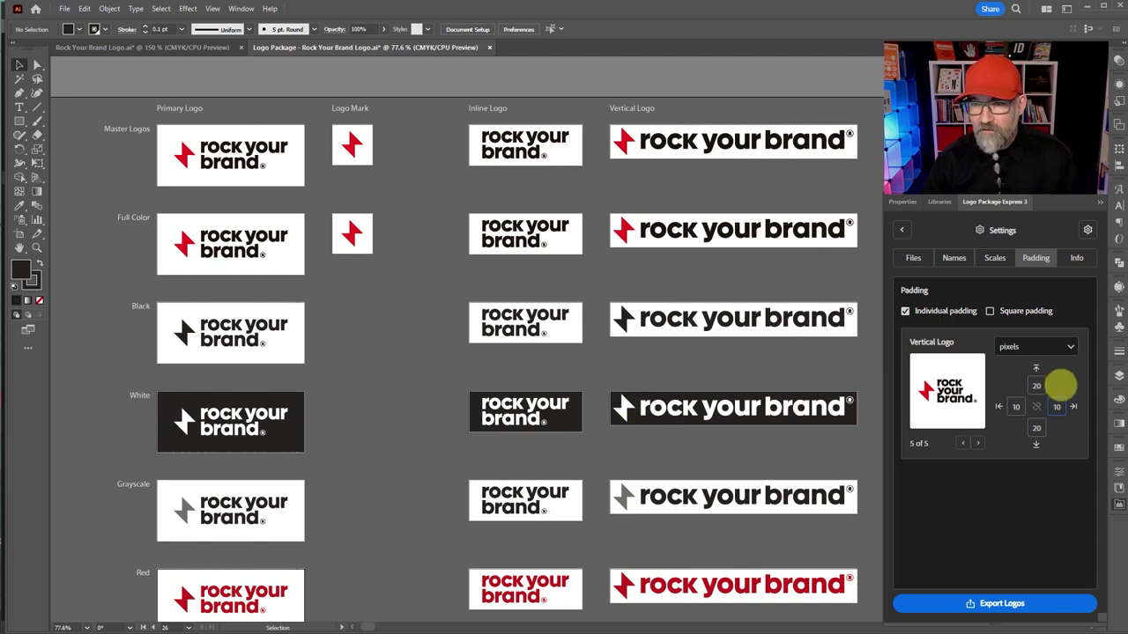
left_click(905, 311)
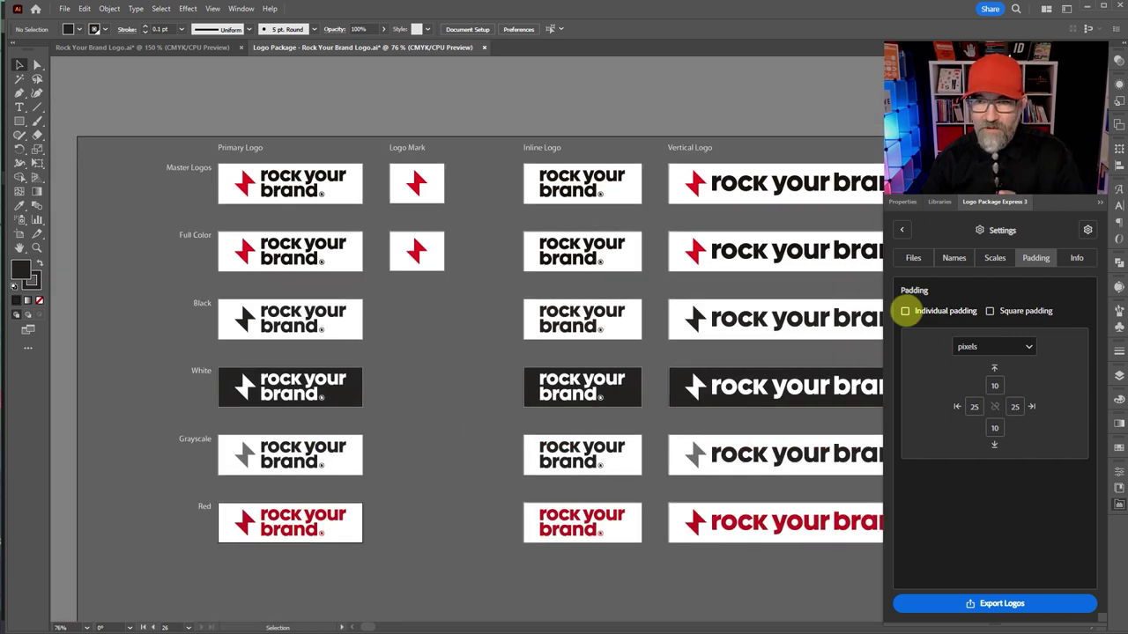
- Re-enable Individual padding and pan across the logo artboards to review the spacing
left_click(905, 311)
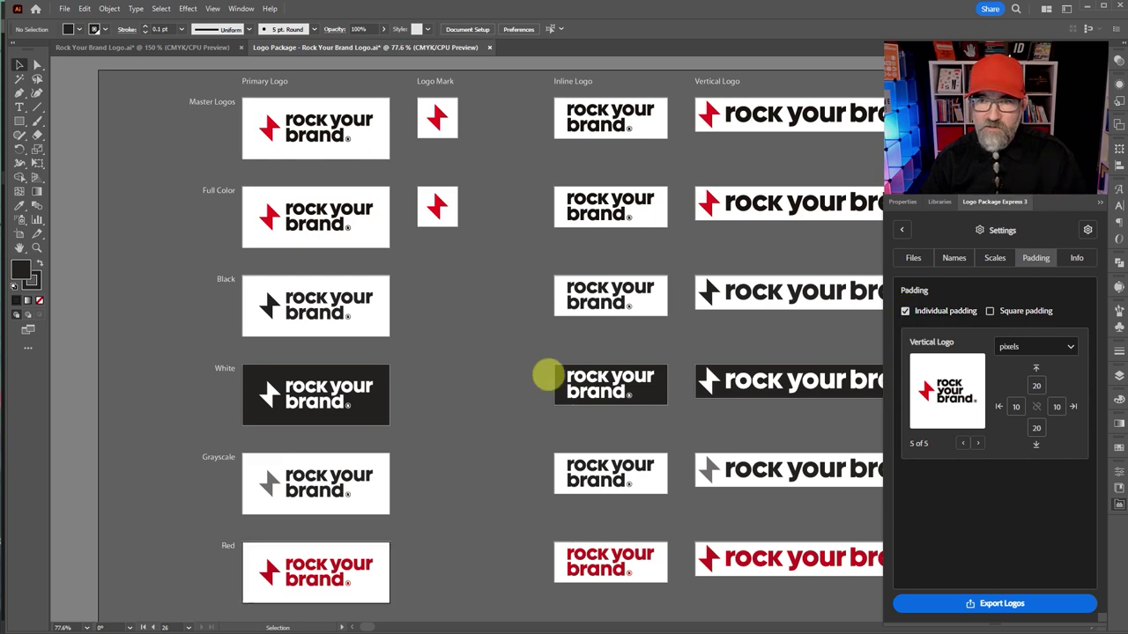
left_click_drag(720, 305, 539, 352)
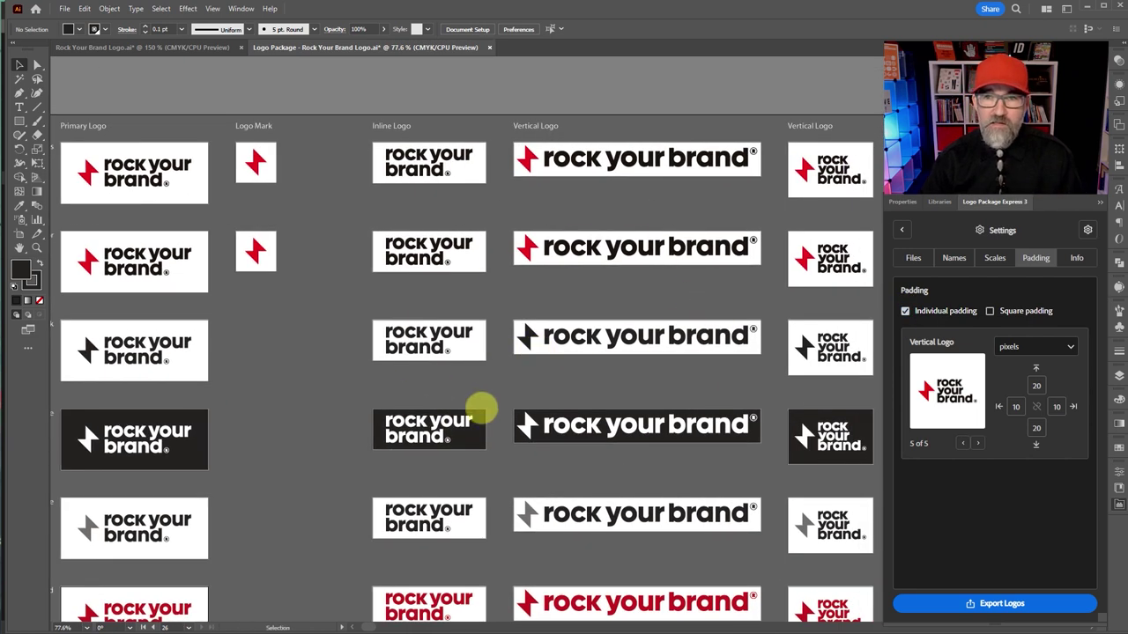
left_click_drag(418, 408, 586, 390)
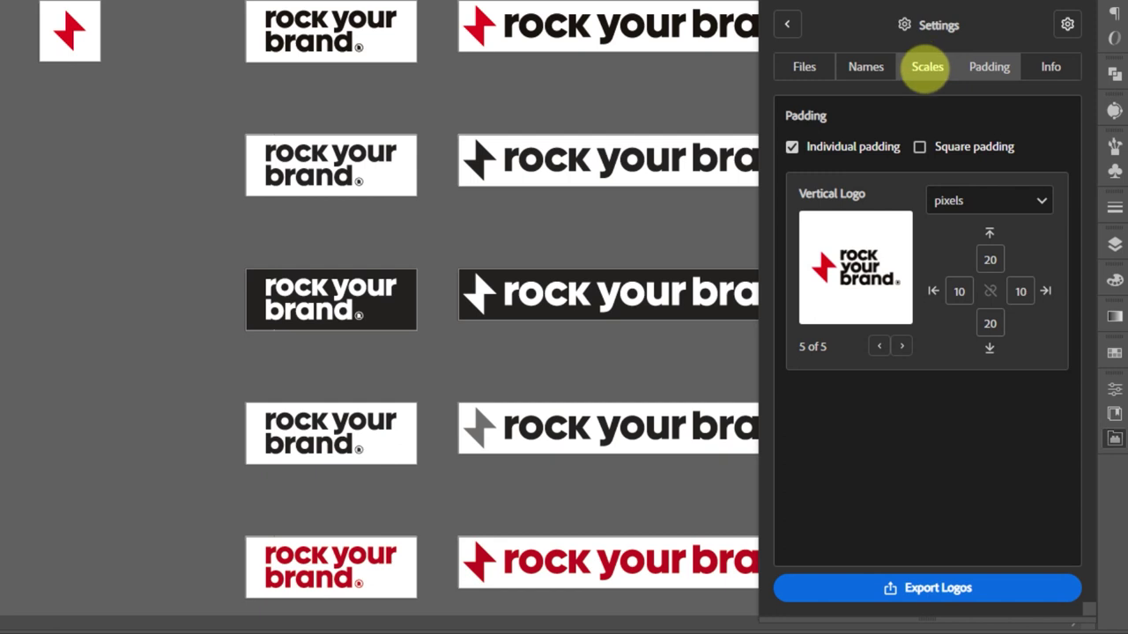
- In the Scales settings, delete the 200 and 500 web scales, keeping only 900 px width
left_click(927, 67)
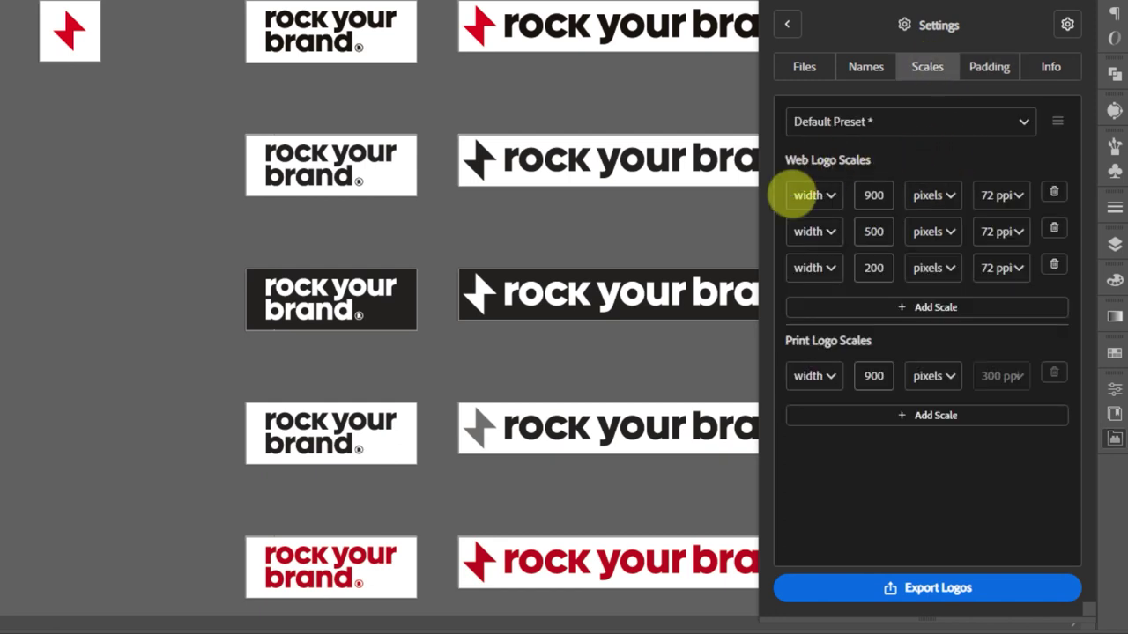
left_click(925, 275)
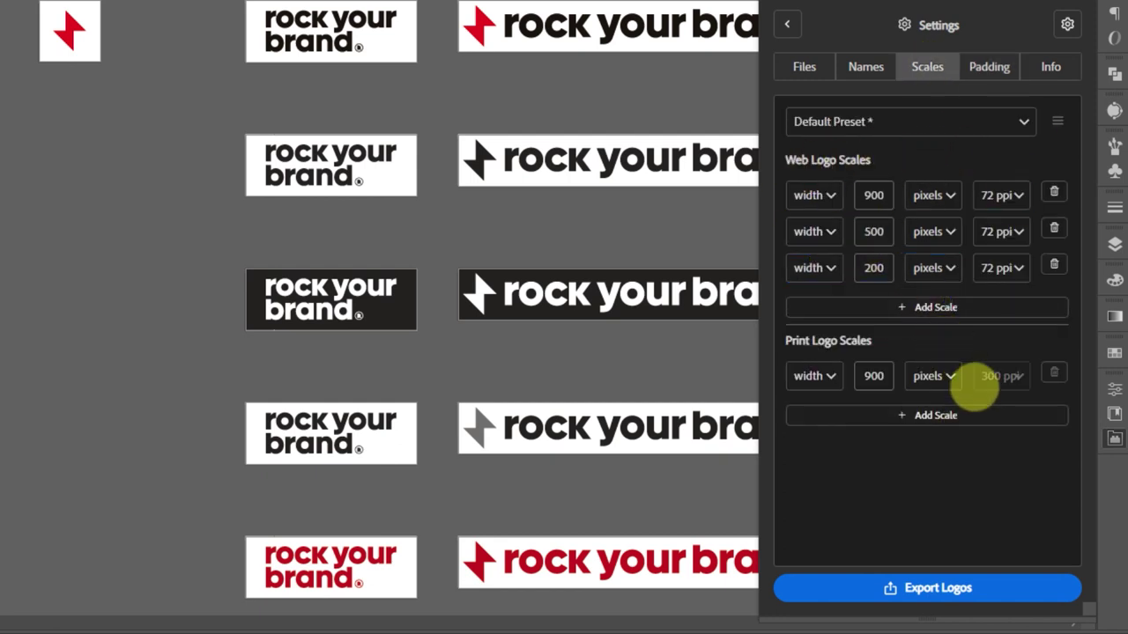
left_click(813, 199)
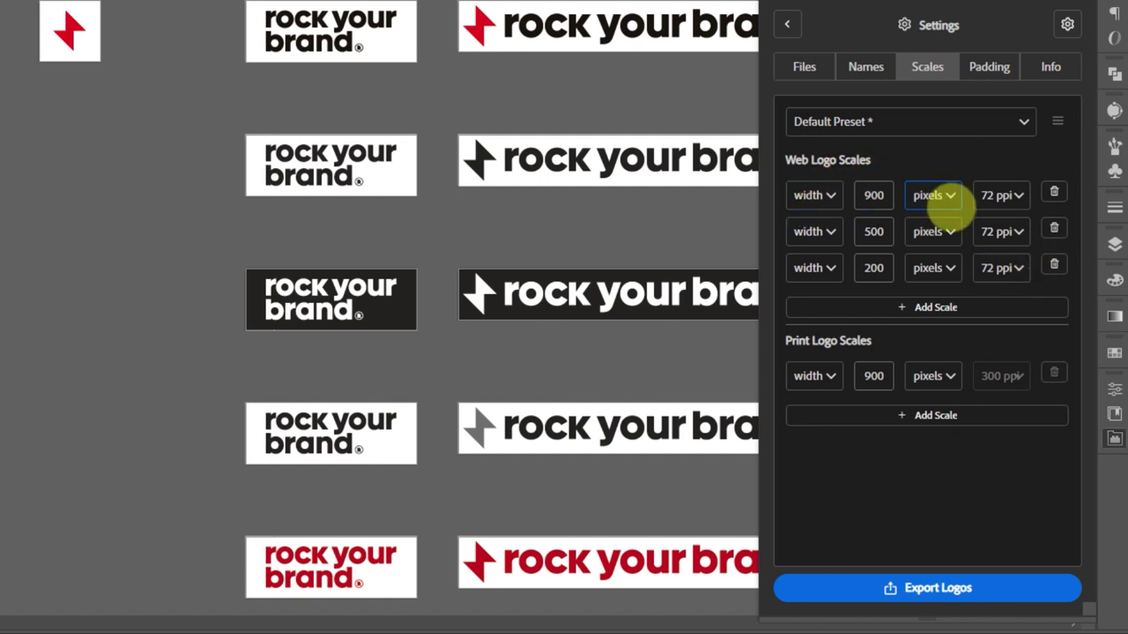
left_click(854, 196)
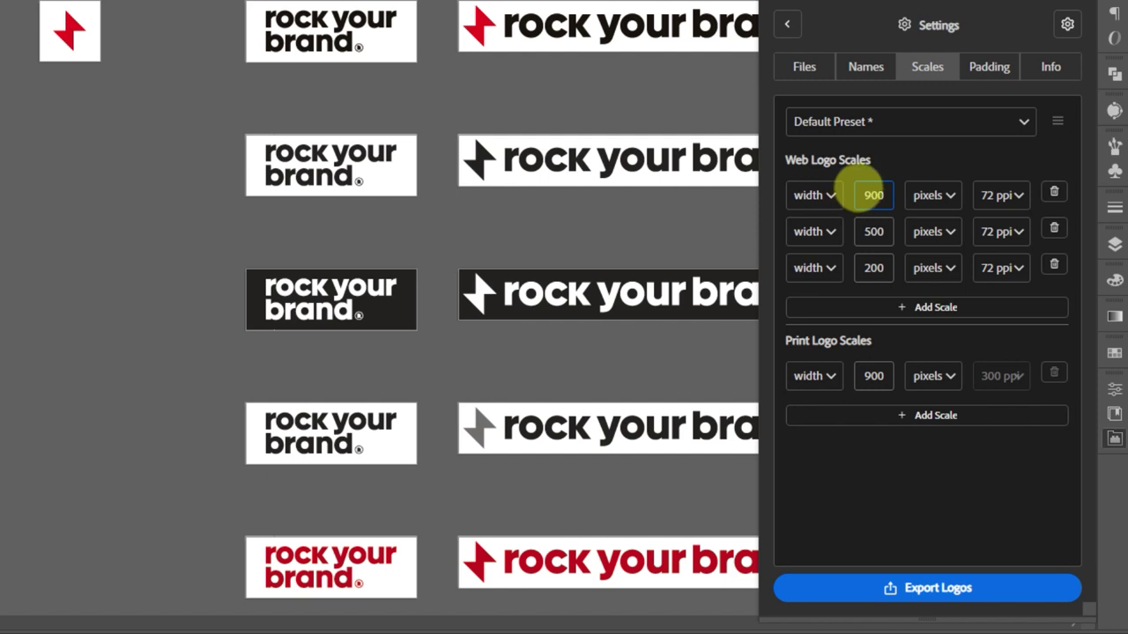
double_click(868, 196)
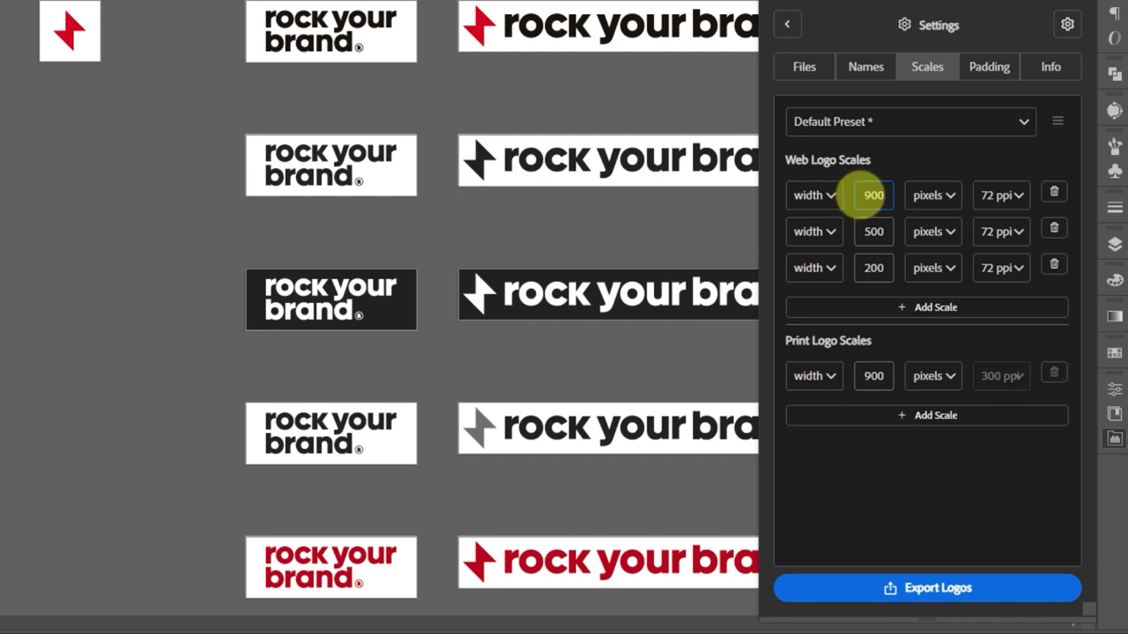
left_click(894, 157)
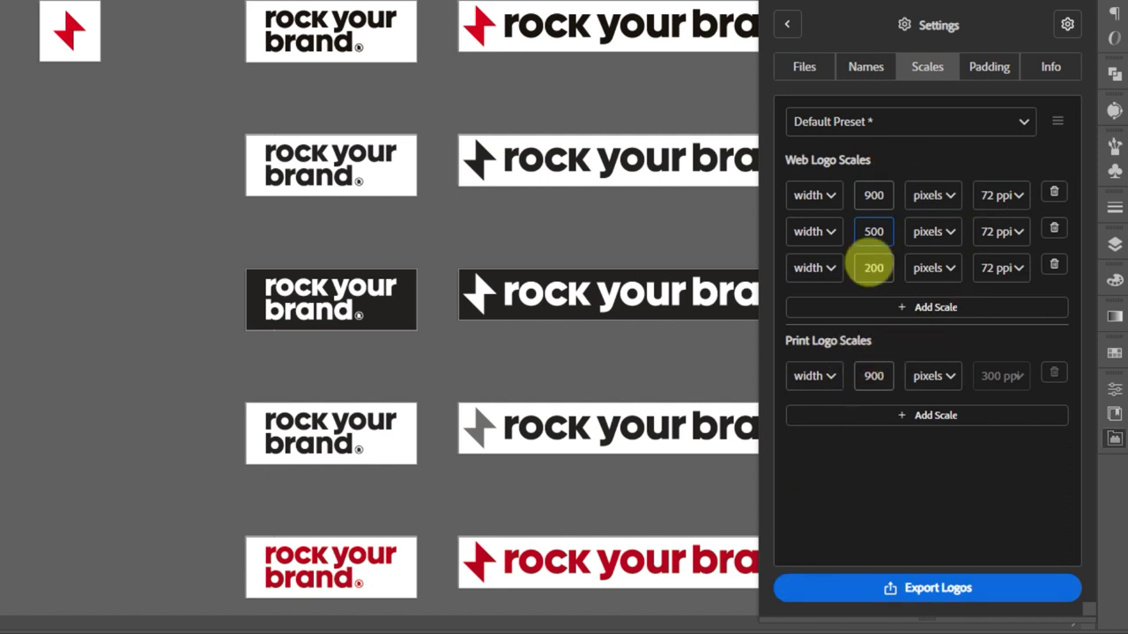
left_click(936, 232)
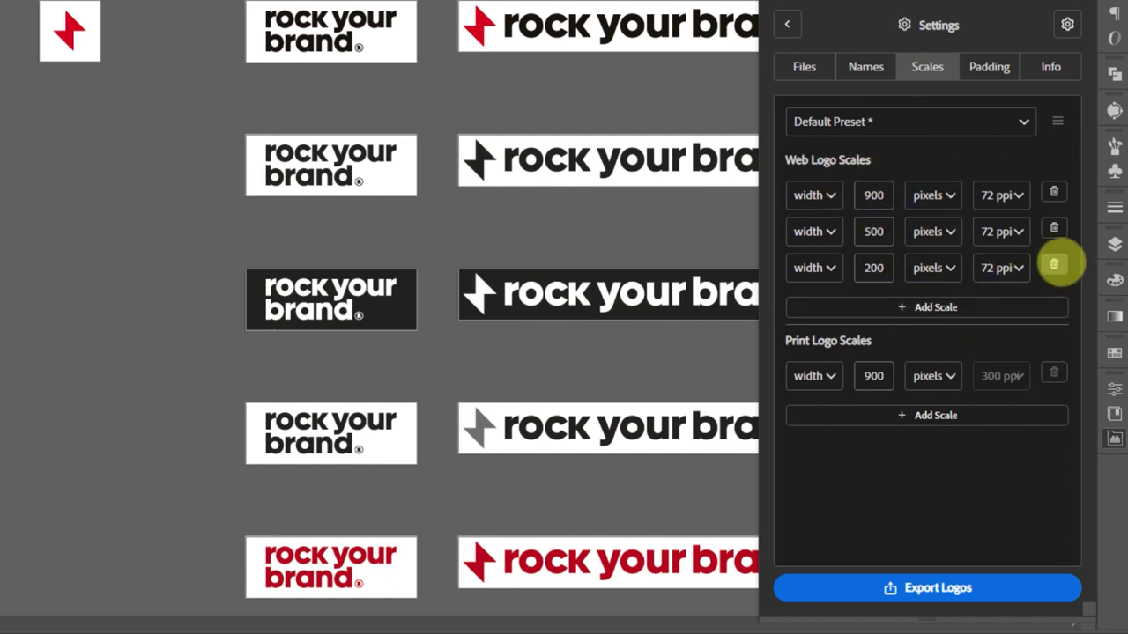
left_click(1053, 264)
left_click(1054, 229)
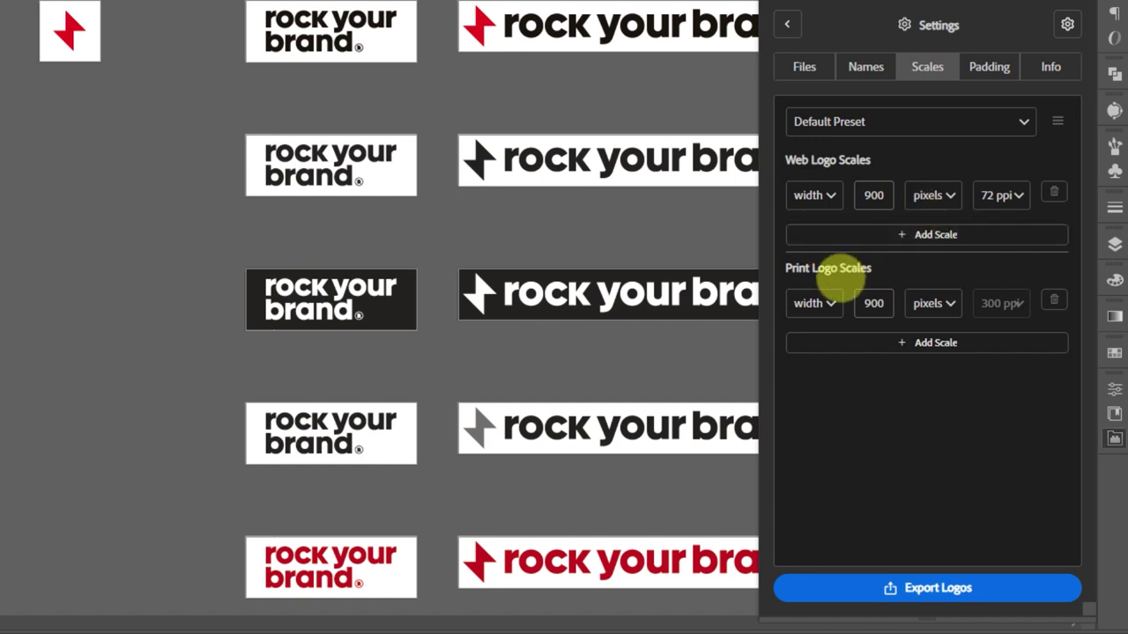
- Add a web scale measured by height at 400 px, keeping 72 ppi
left_click(934, 234)
left_click(817, 230)
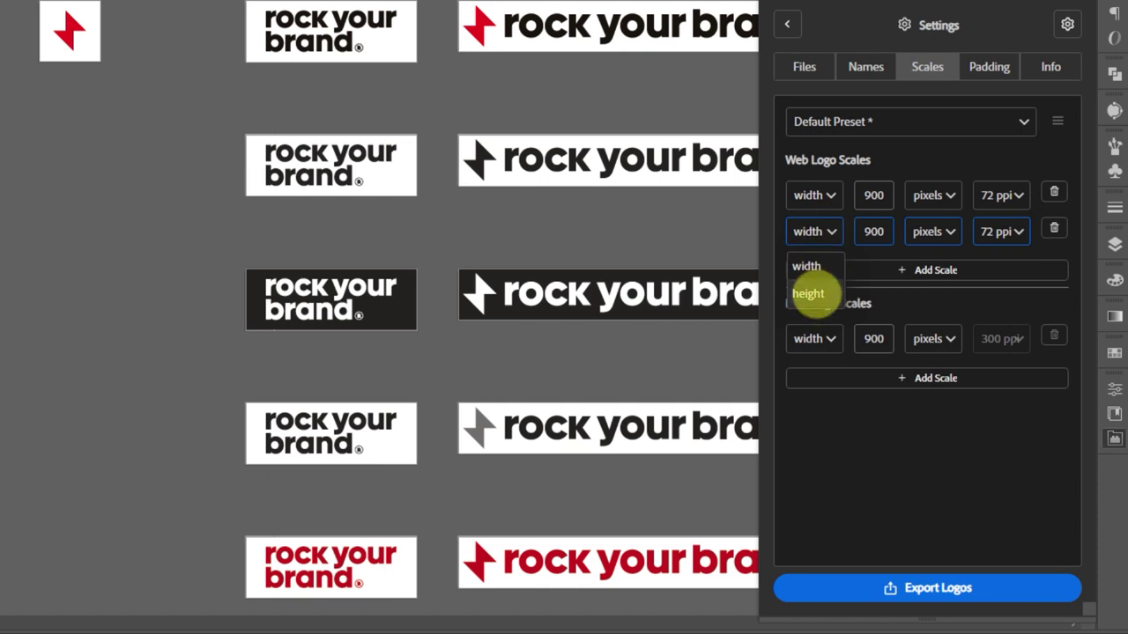
left_click(808, 294)
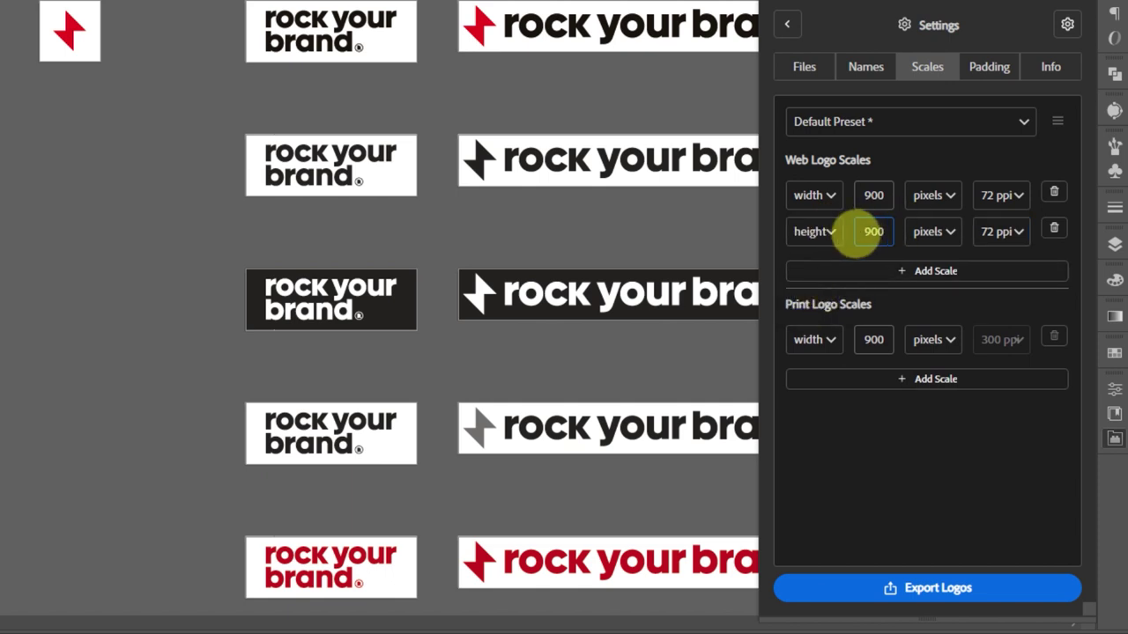
double_click(879, 231)
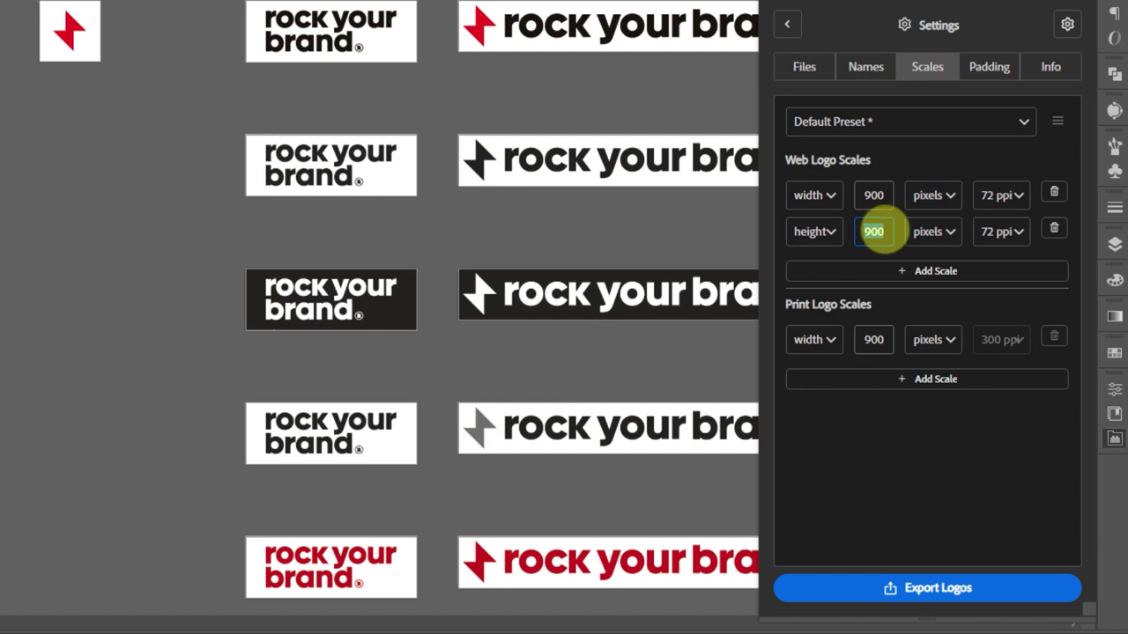
type("400")
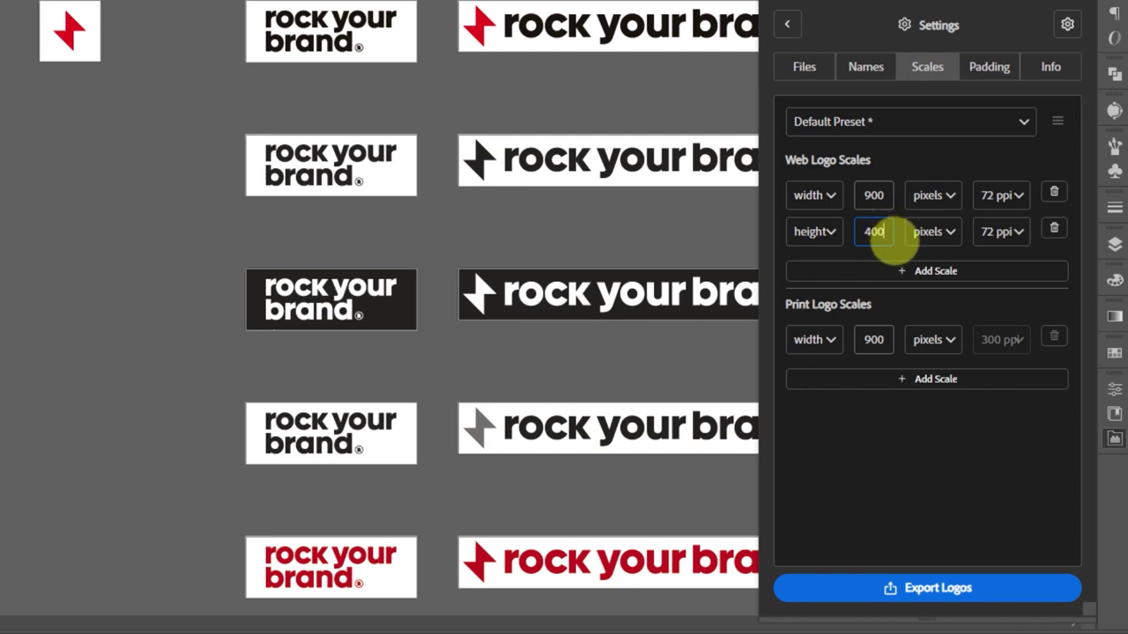
left_click(996, 231)
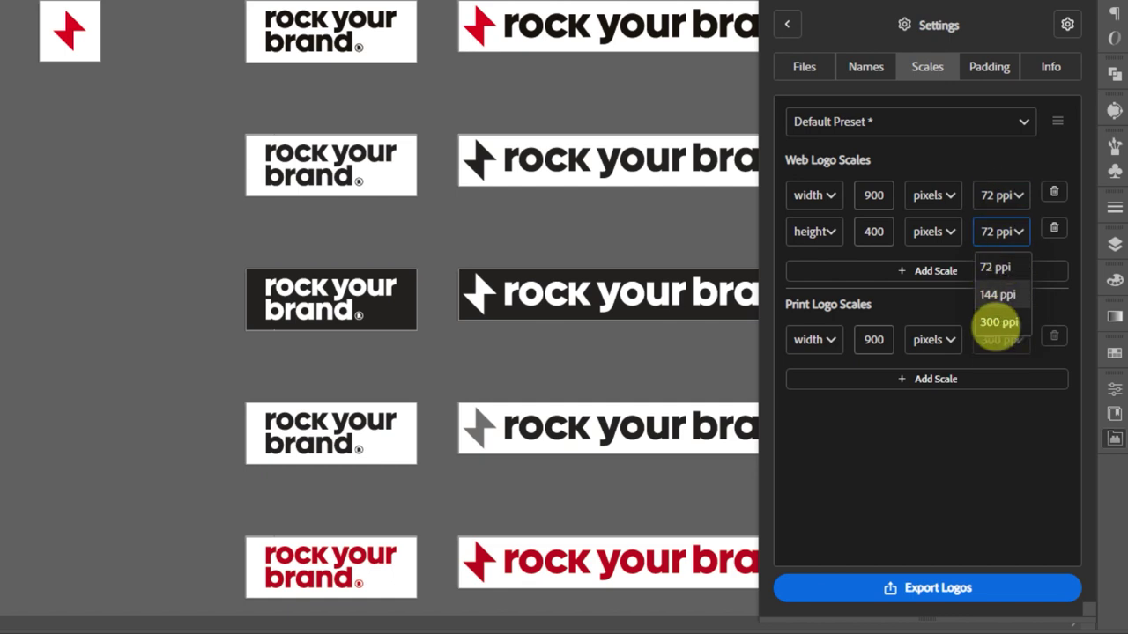
left_click(982, 154)
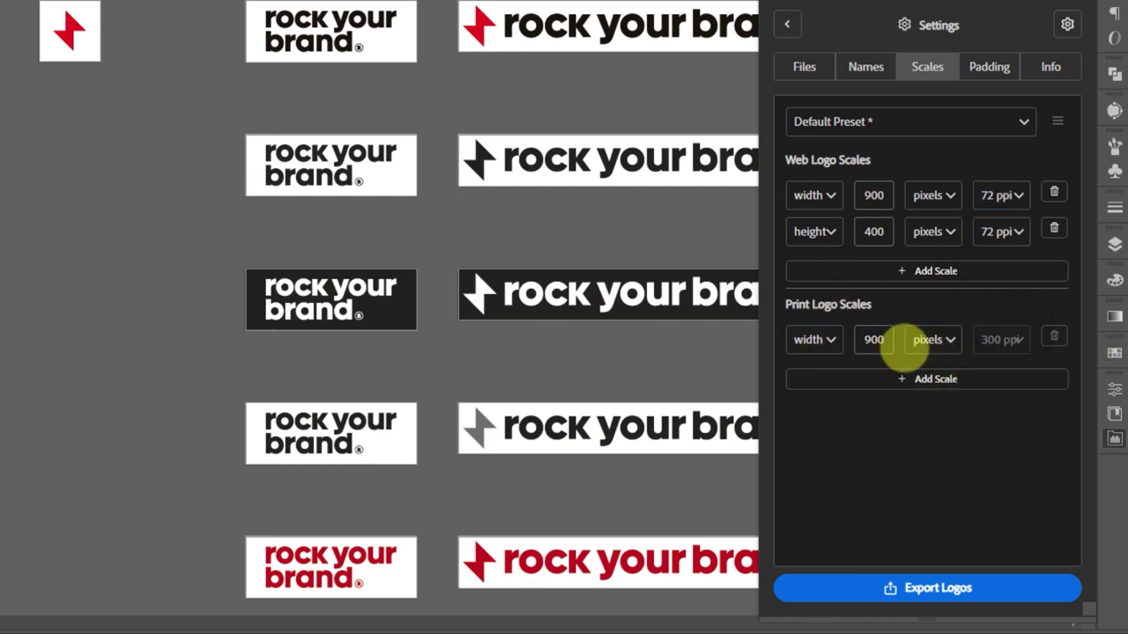
- Switch print scales to millimetres with widths of 600 mm and a second at 250 mm
left_click(934, 340)
left_click(921, 430)
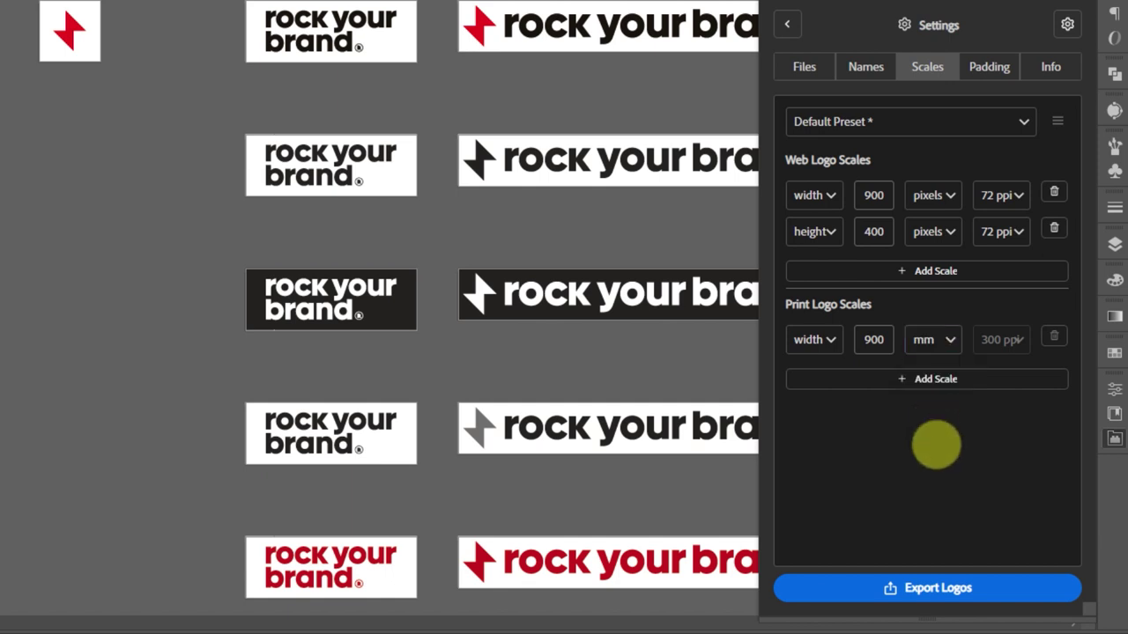
double_click(871, 339)
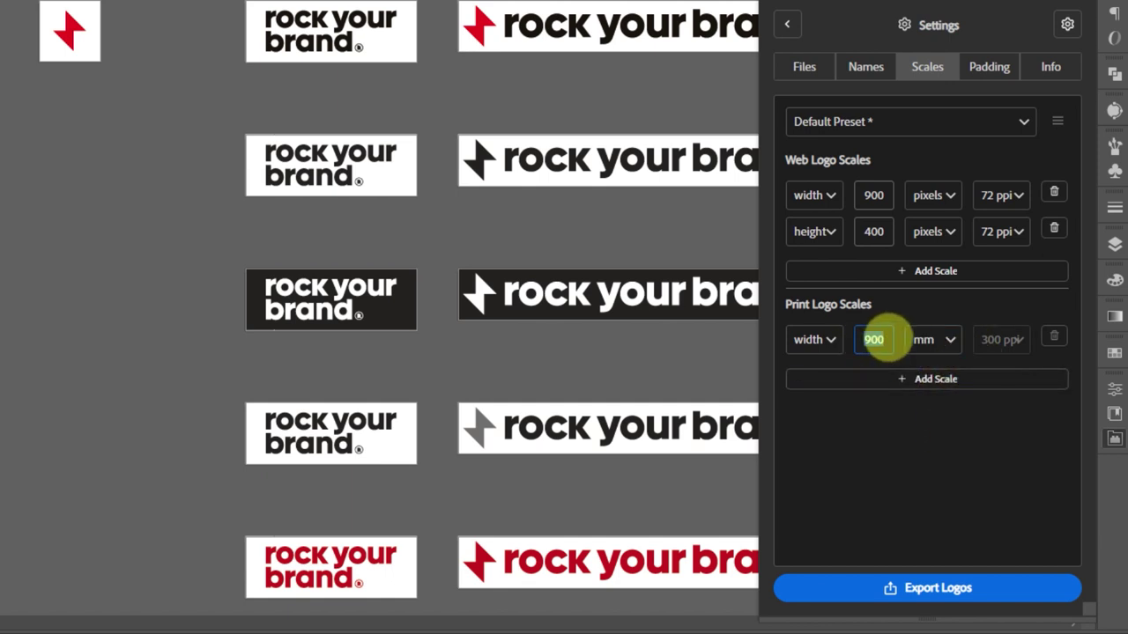
type("60")
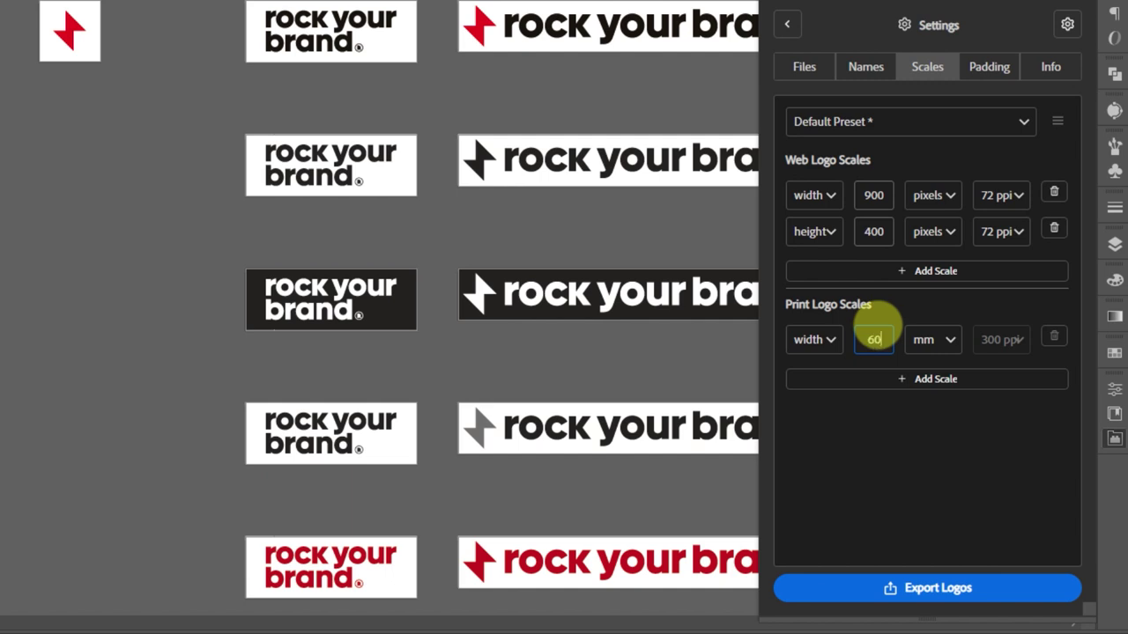
type("0")
left_click(922, 379)
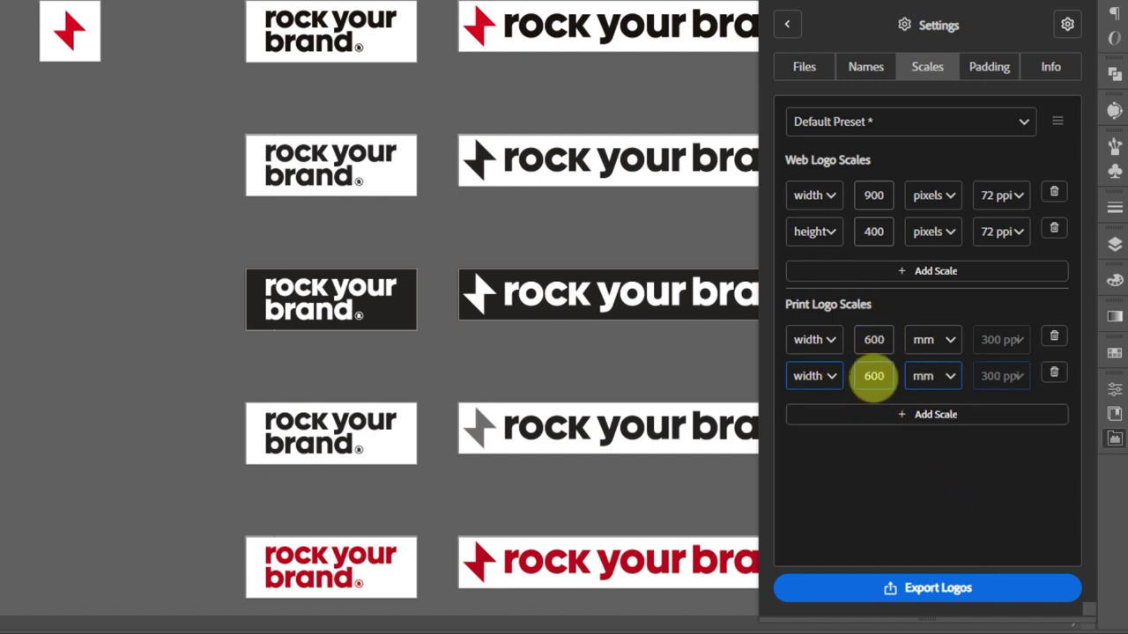
double_click(875, 376)
type("250")
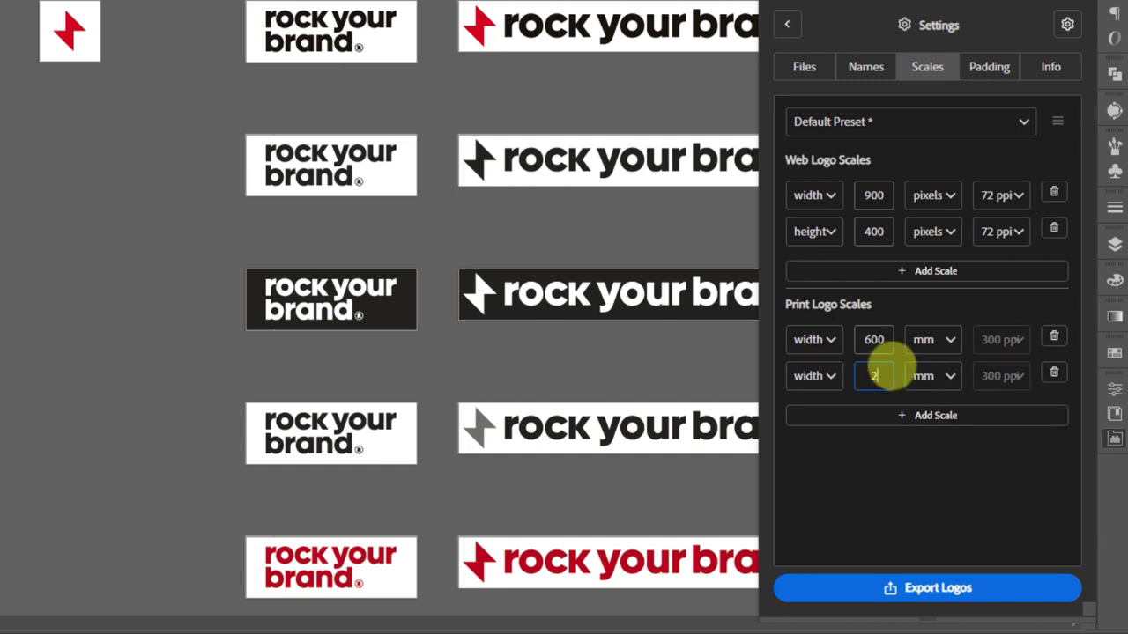
left_click(924, 377)
left_click(1002, 380)
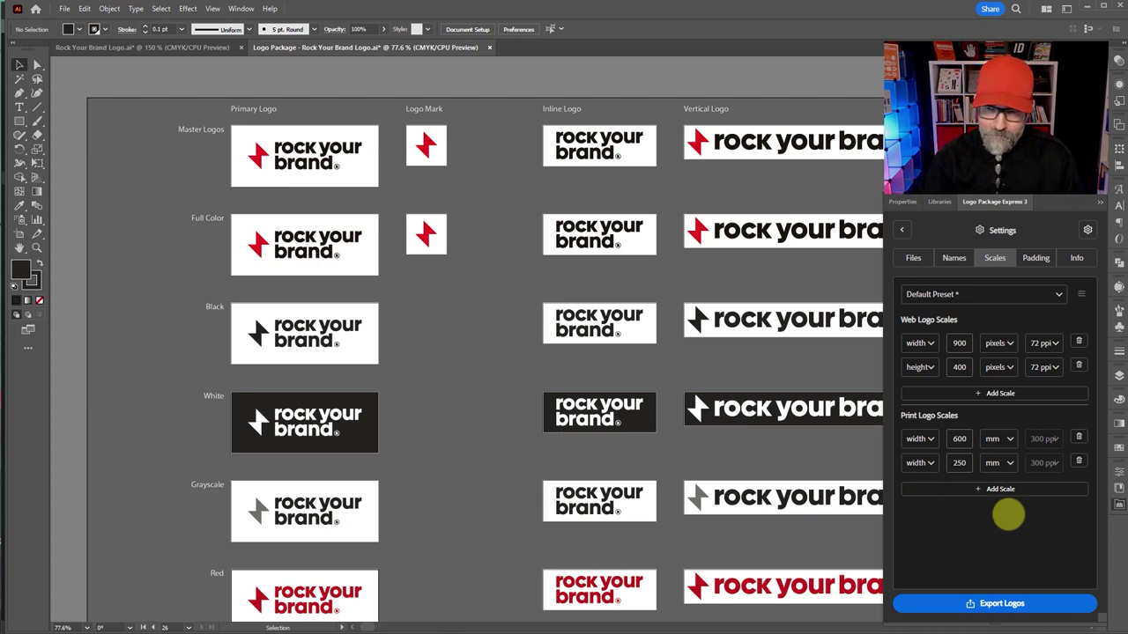
left_click(1045, 295)
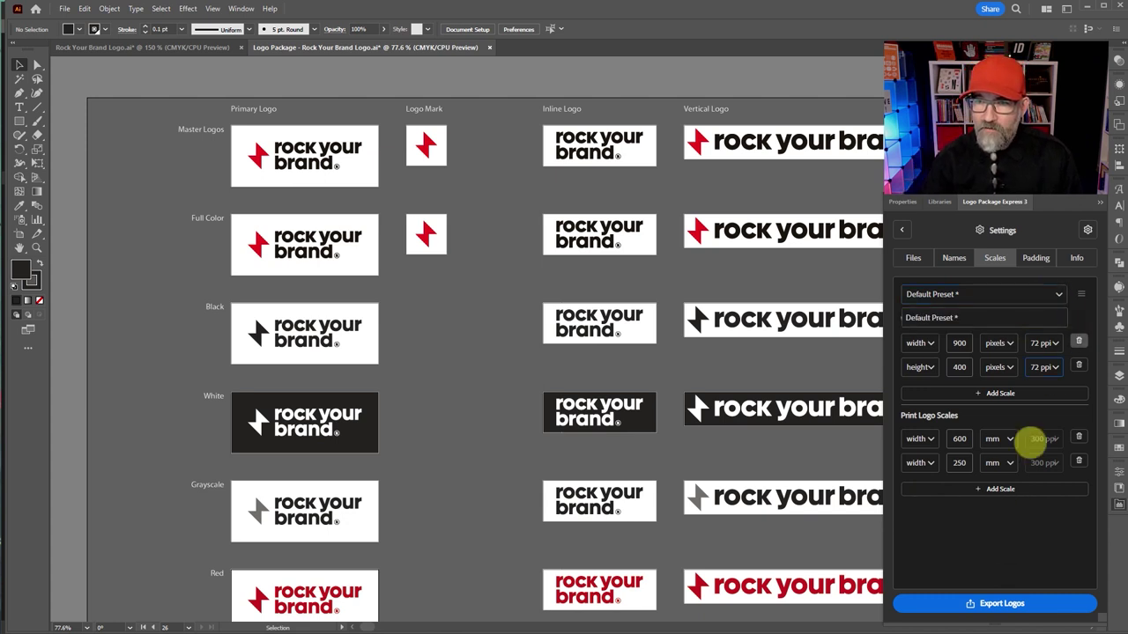
- Dismiss the saved-presets list without changing the preset
left_click(1011, 532)
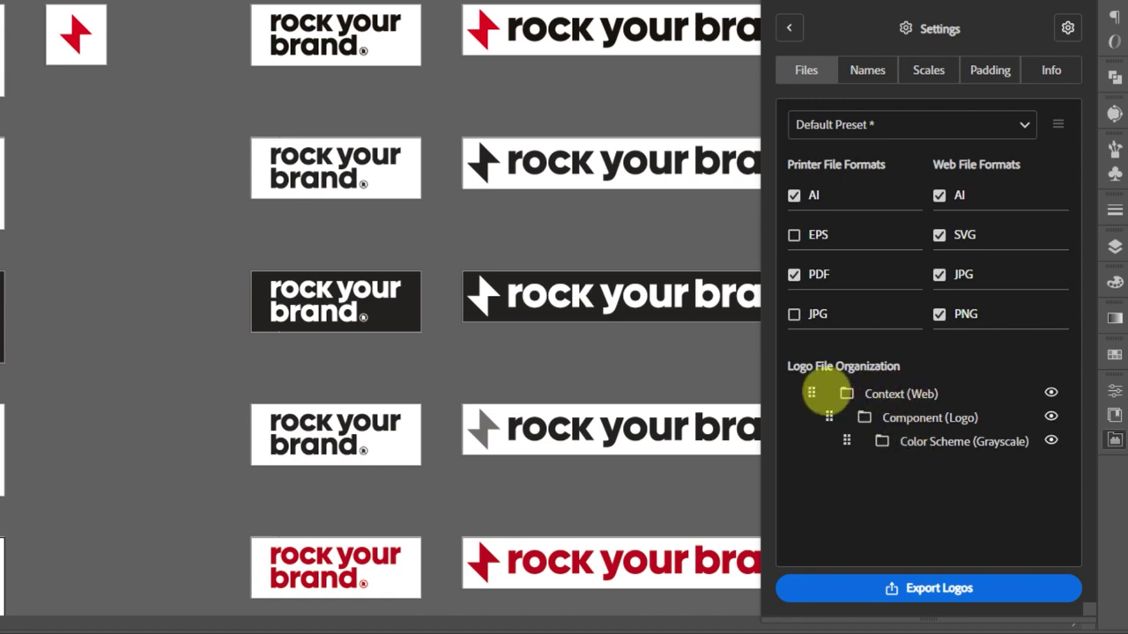
left_click_drag(812, 393, 843, 453)
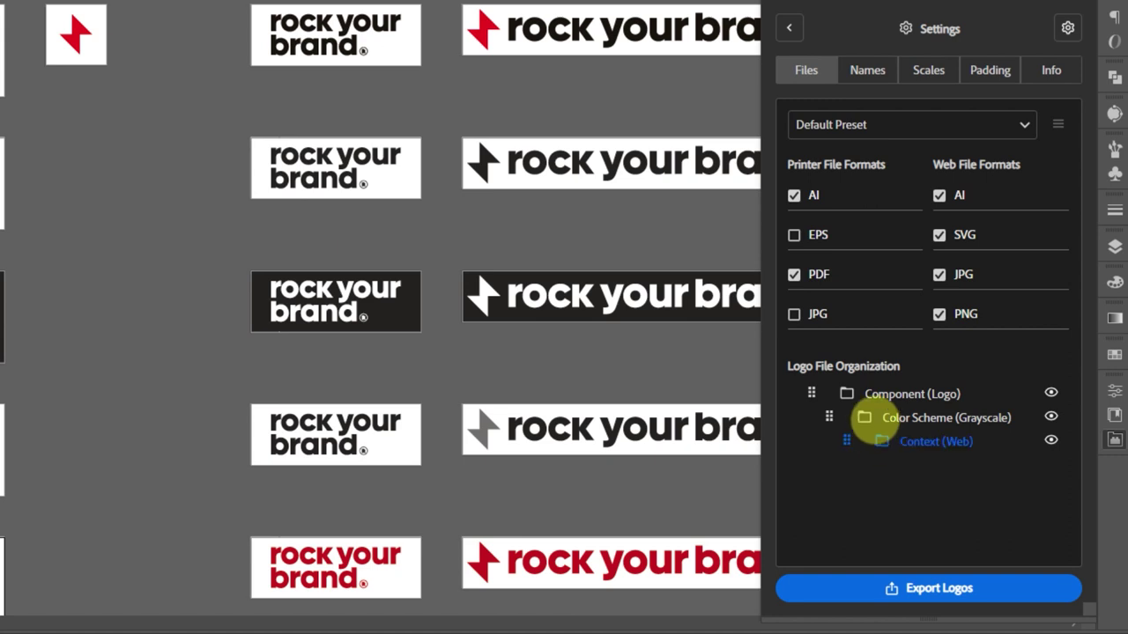
left_click_drag(846, 440, 838, 418)
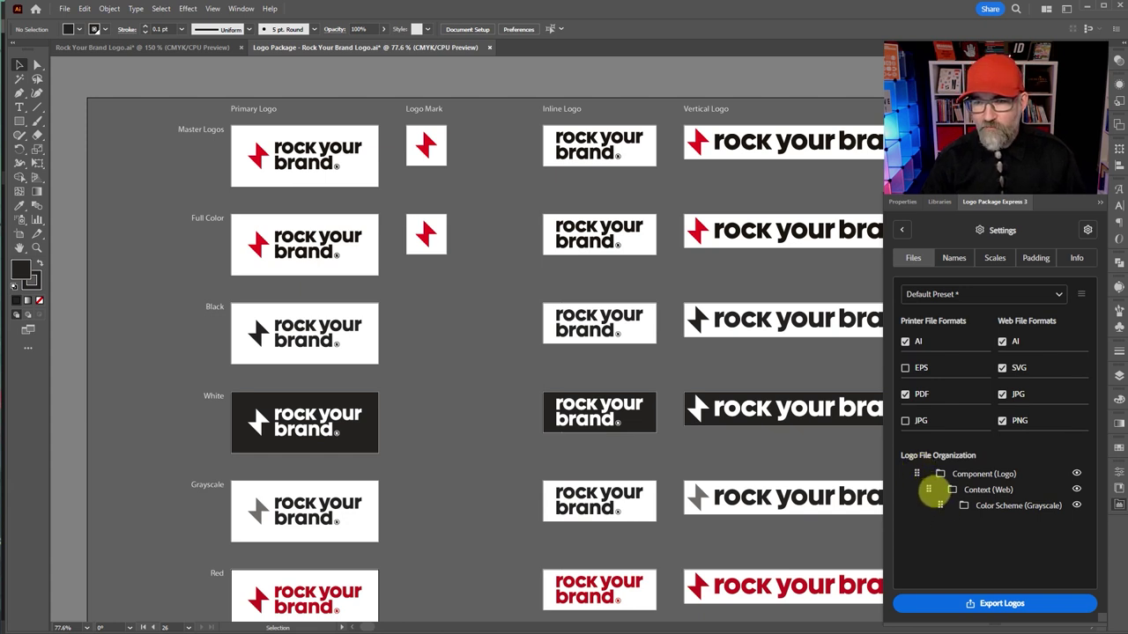
left_click_drag(927, 489, 915, 469)
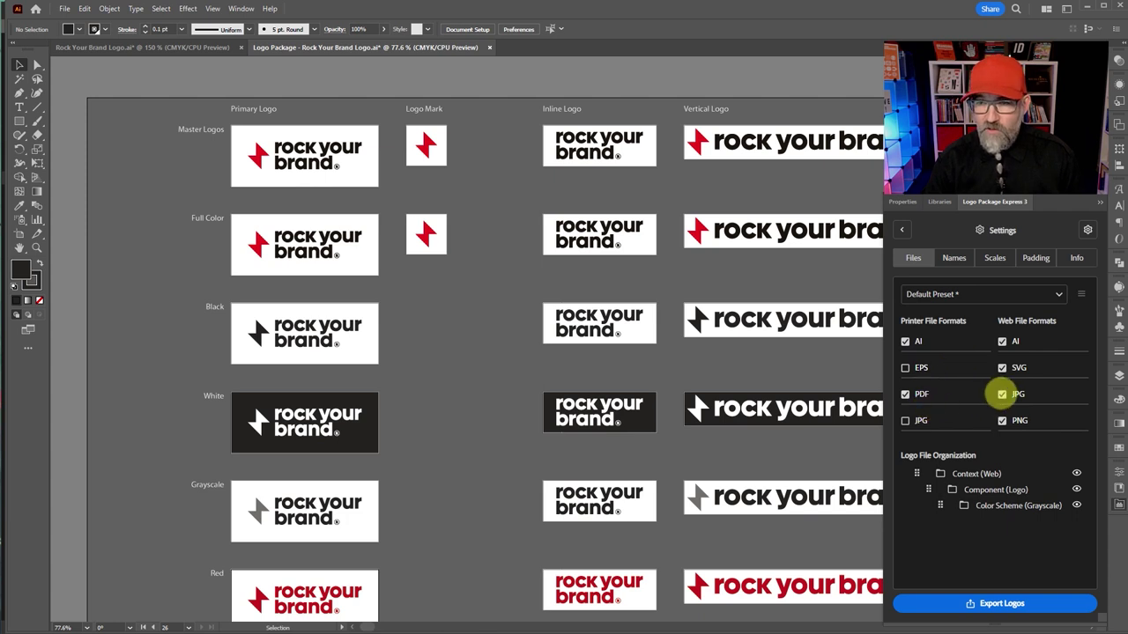
left_click(1001, 394)
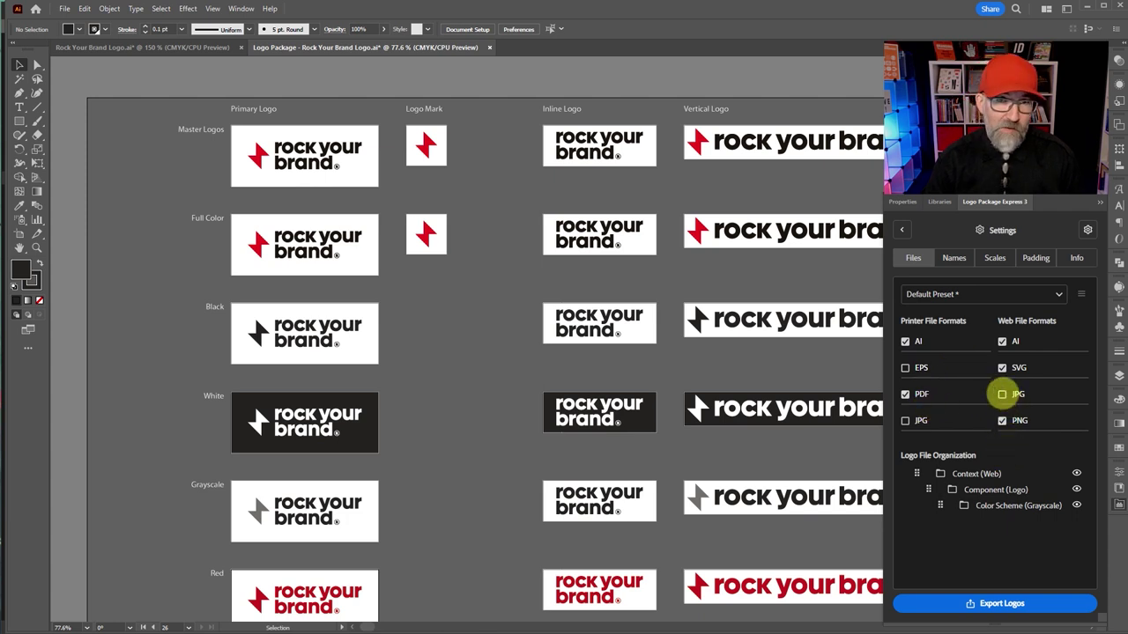
left_click(1002, 394)
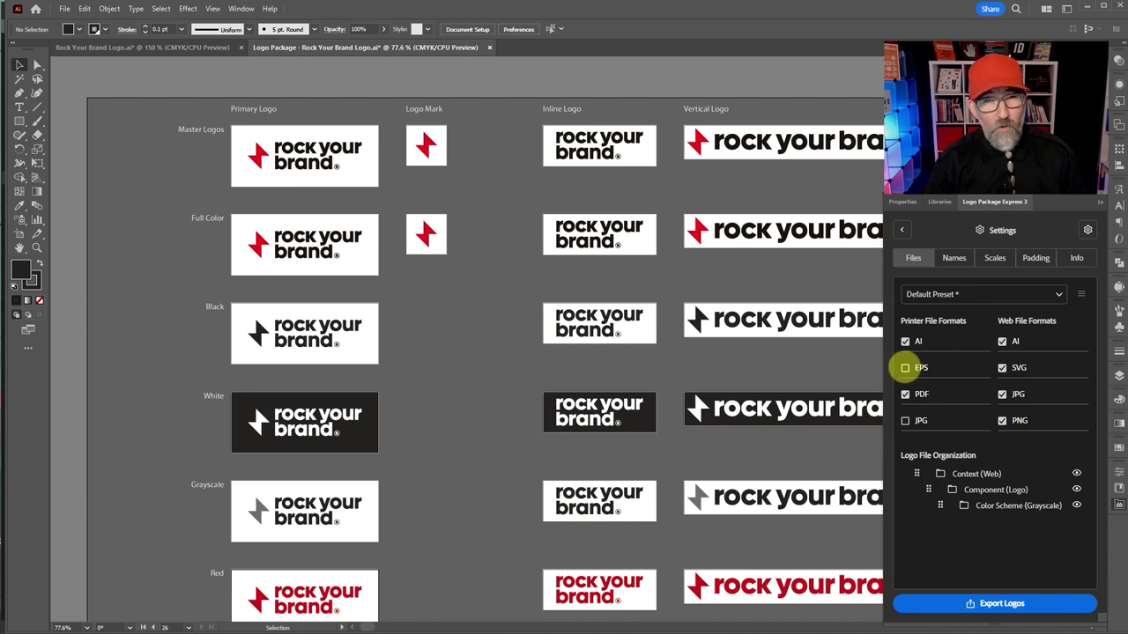
left_click(905, 368)
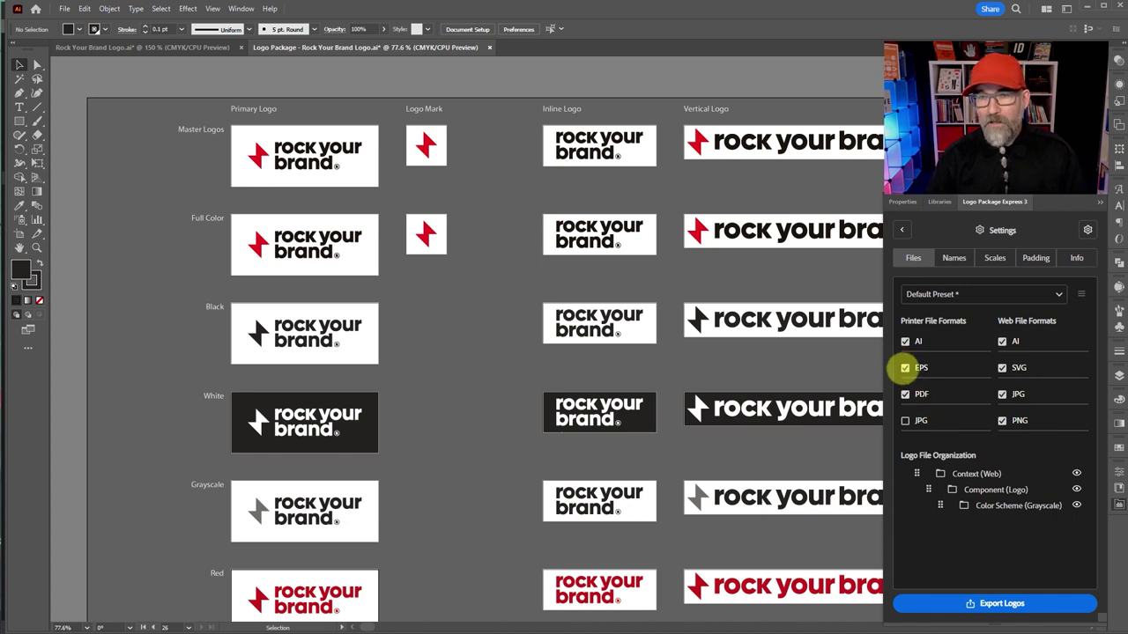
left_click(905, 367)
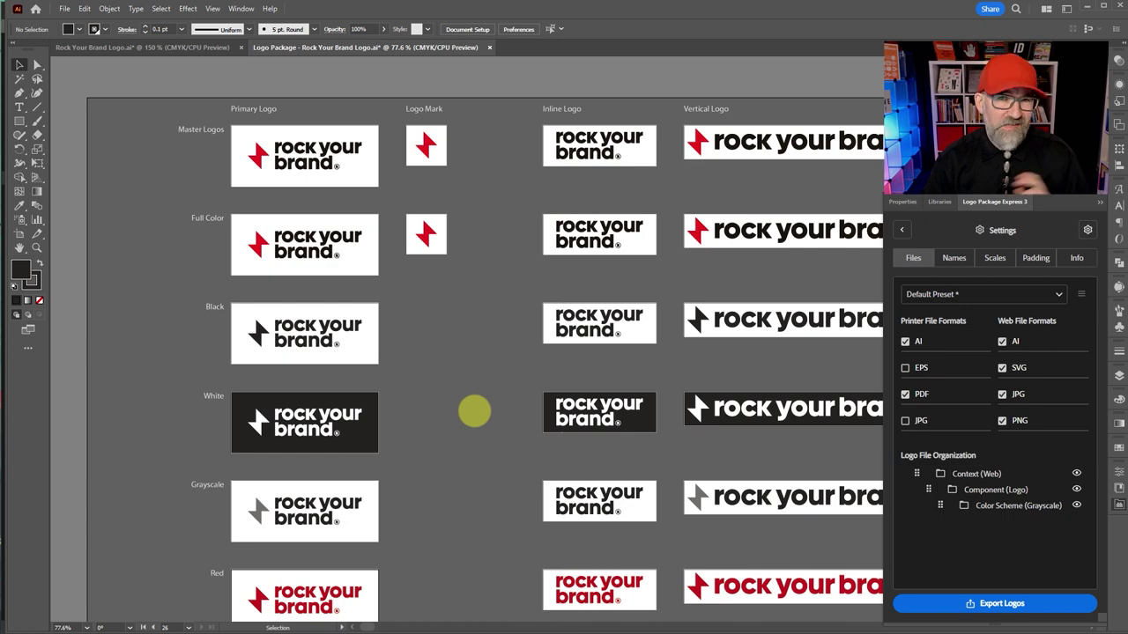
- In Logo Builder Colors, drop Grayscale, leave Inverted off, and open Export Logos
scroll(485, 485, "down", 5)
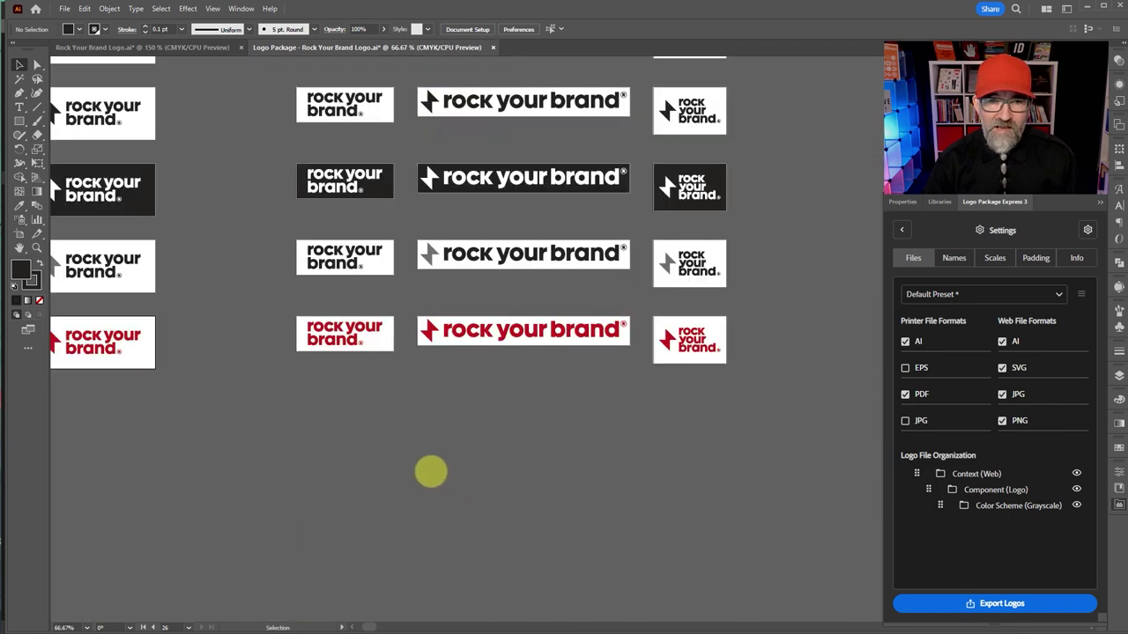
scroll(431, 472, "left", 5)
scroll(594, 506, "up", 3)
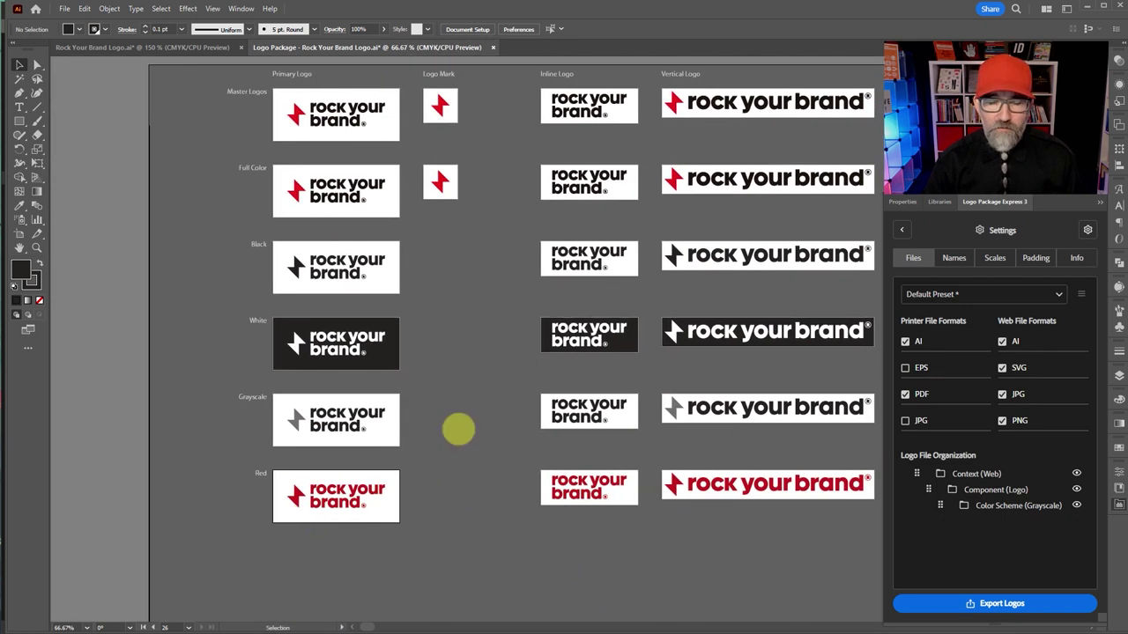
scroll(457, 458, "up", 3)
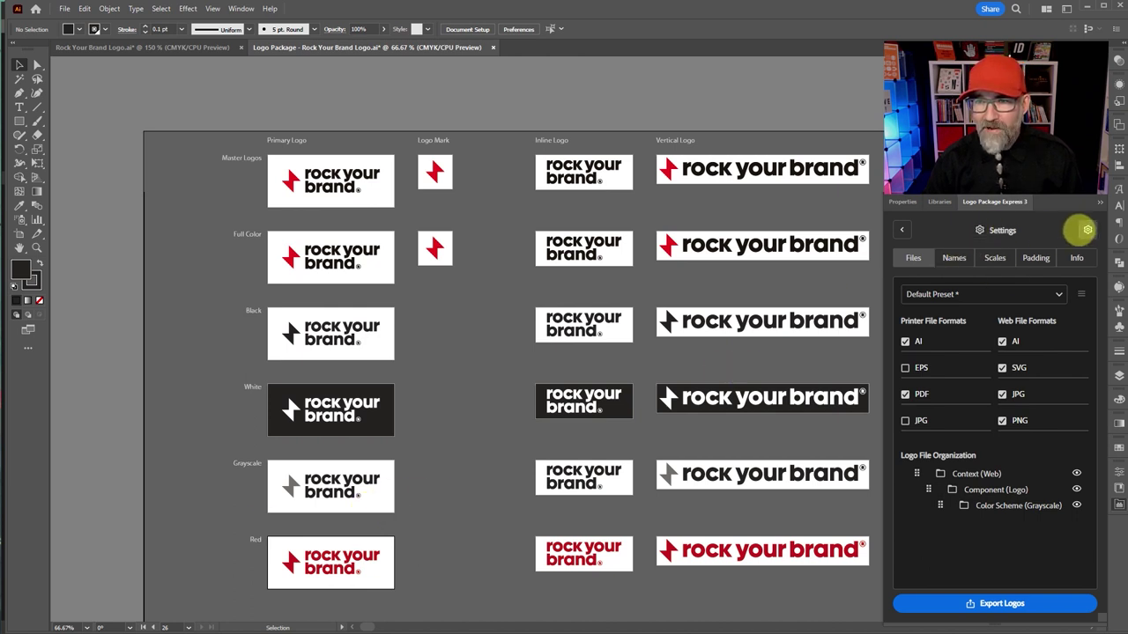
left_click(1087, 230)
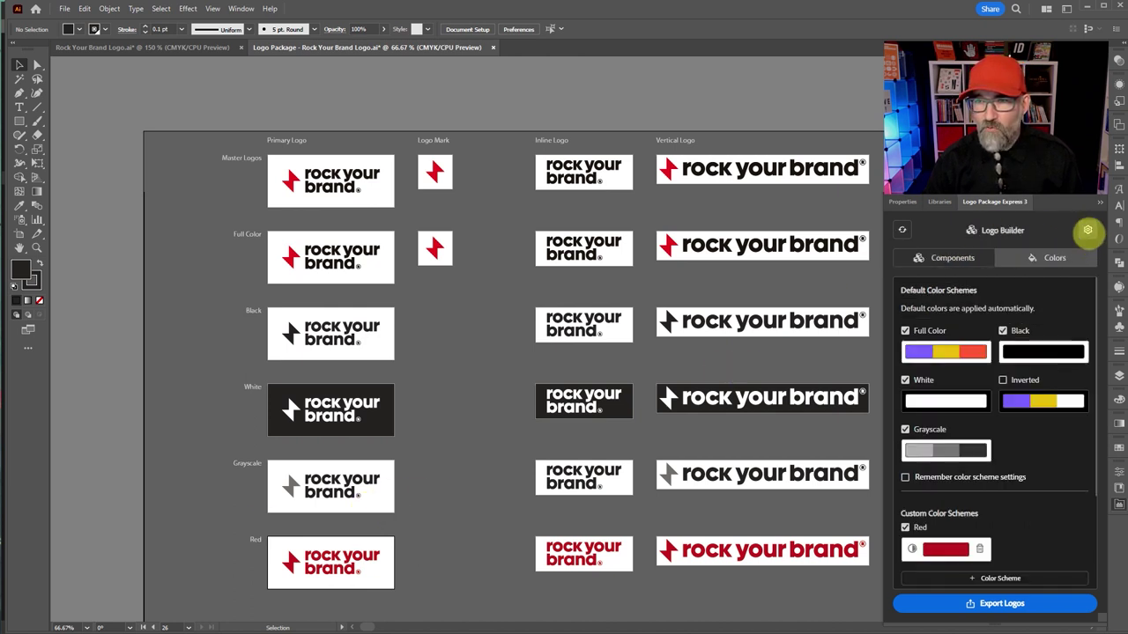
left_click(905, 429)
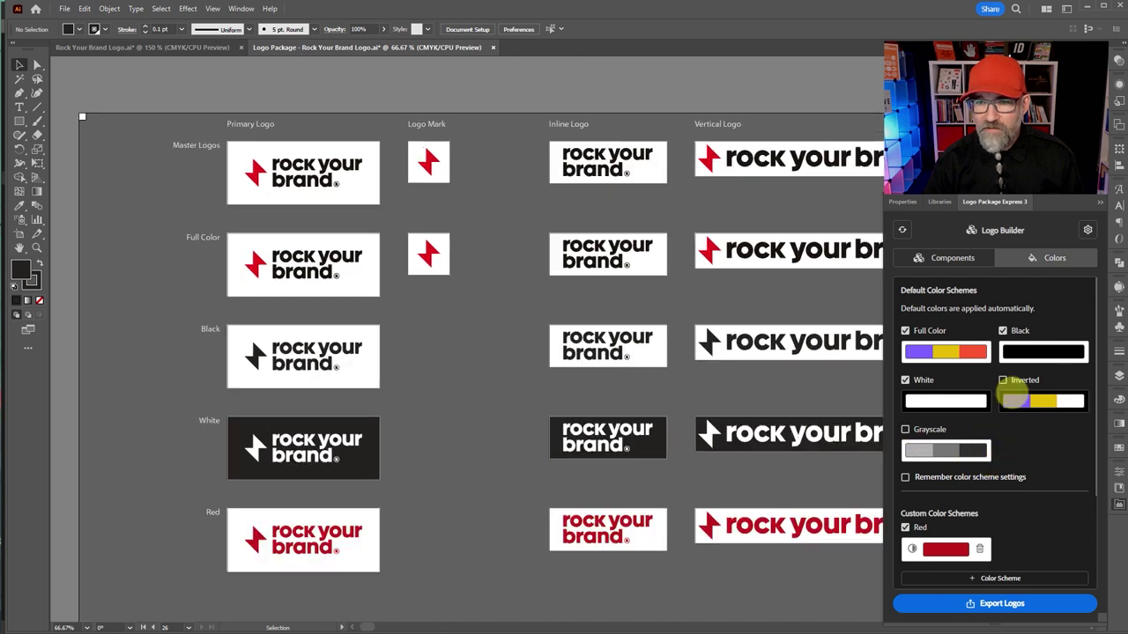
left_click(1002, 380)
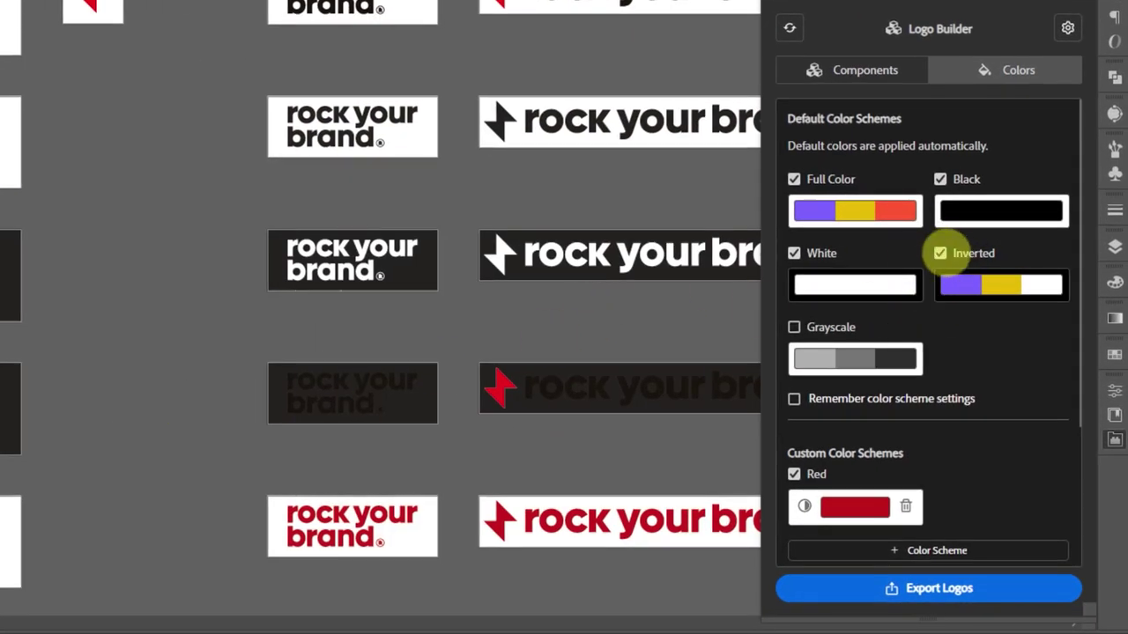
left_click(940, 252)
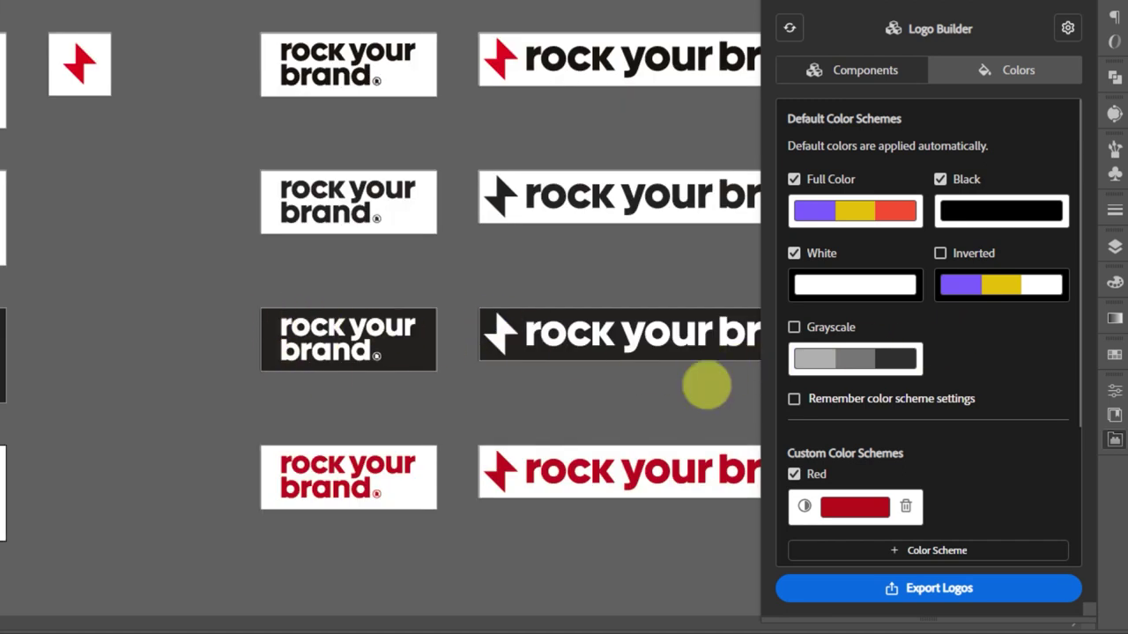
left_click(939, 588)
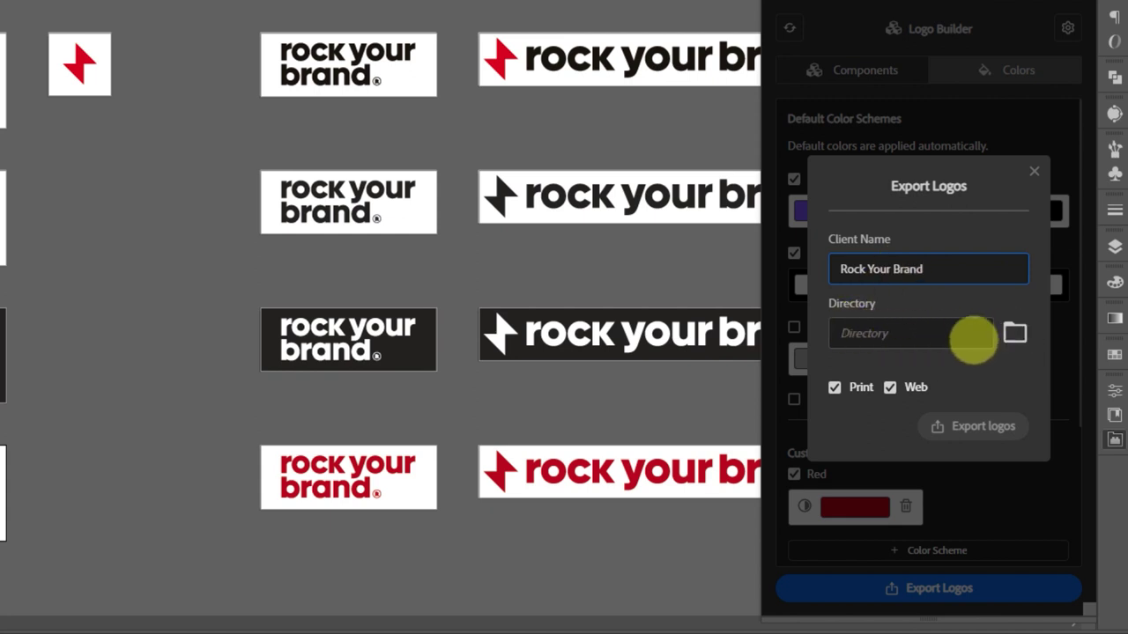
- Set the export destination to the desktop Rock Your Brand Logo folder and start exporting
left_click(1013, 333)
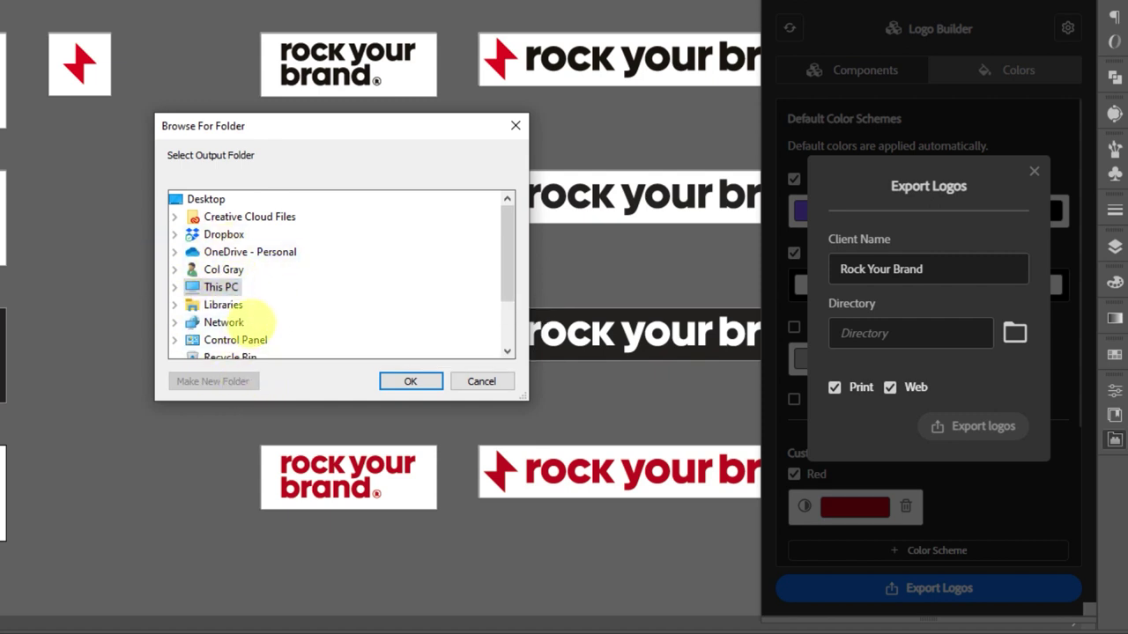
scroll(277, 302, "down", 2)
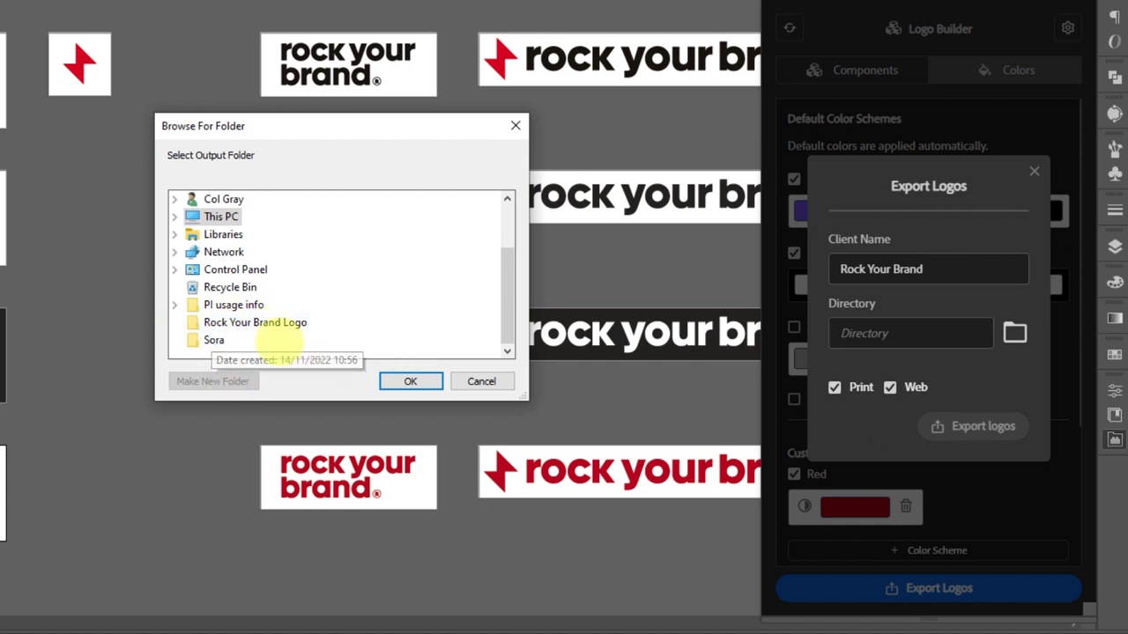
left_click(265, 322)
left_click(411, 381)
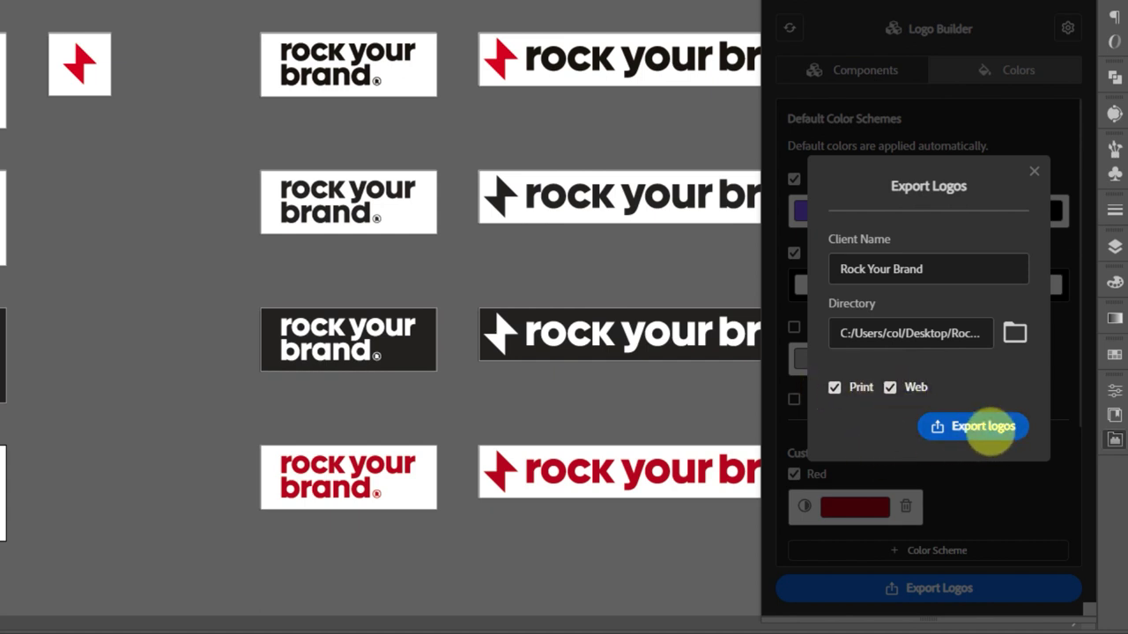
left_click(981, 426)
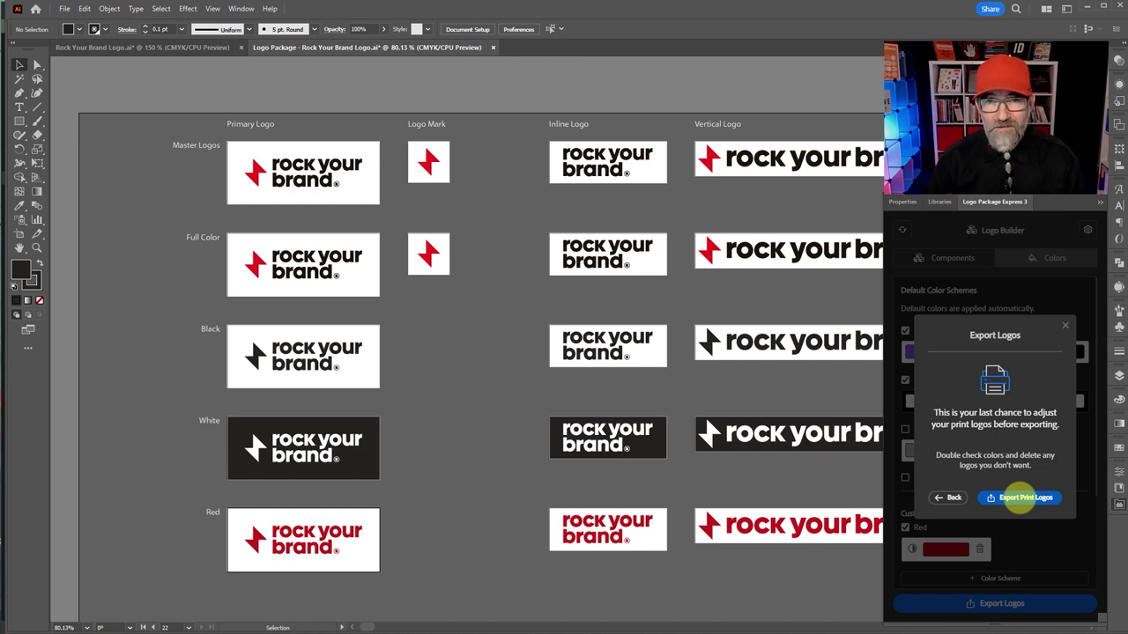
- Export the print logos, then the web logos
left_click(1022, 498)
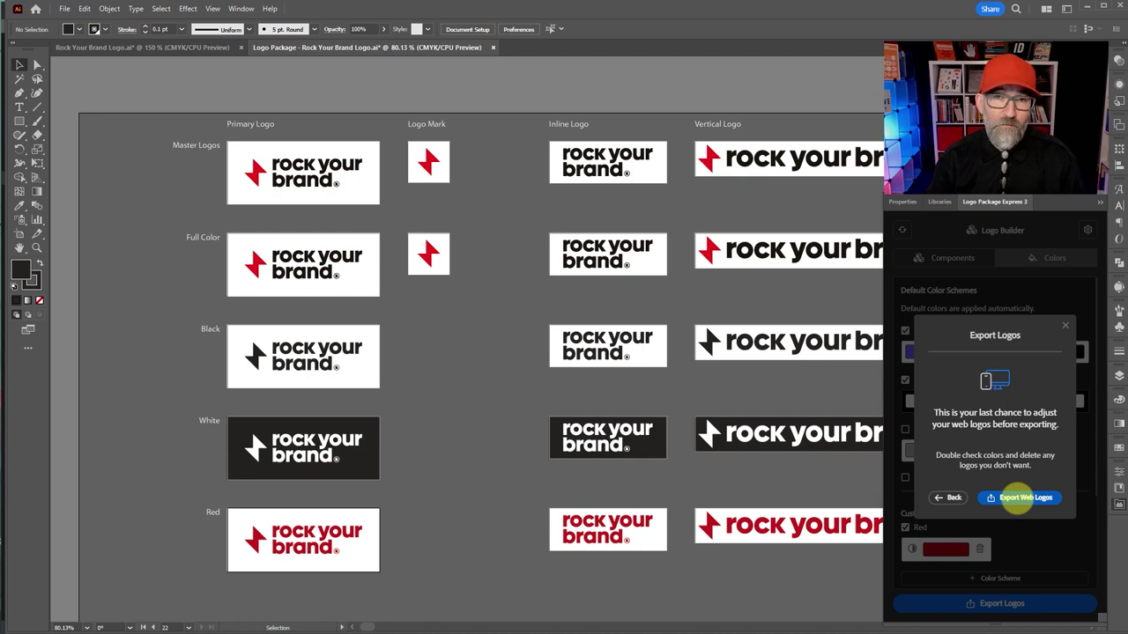
left_click(1018, 498)
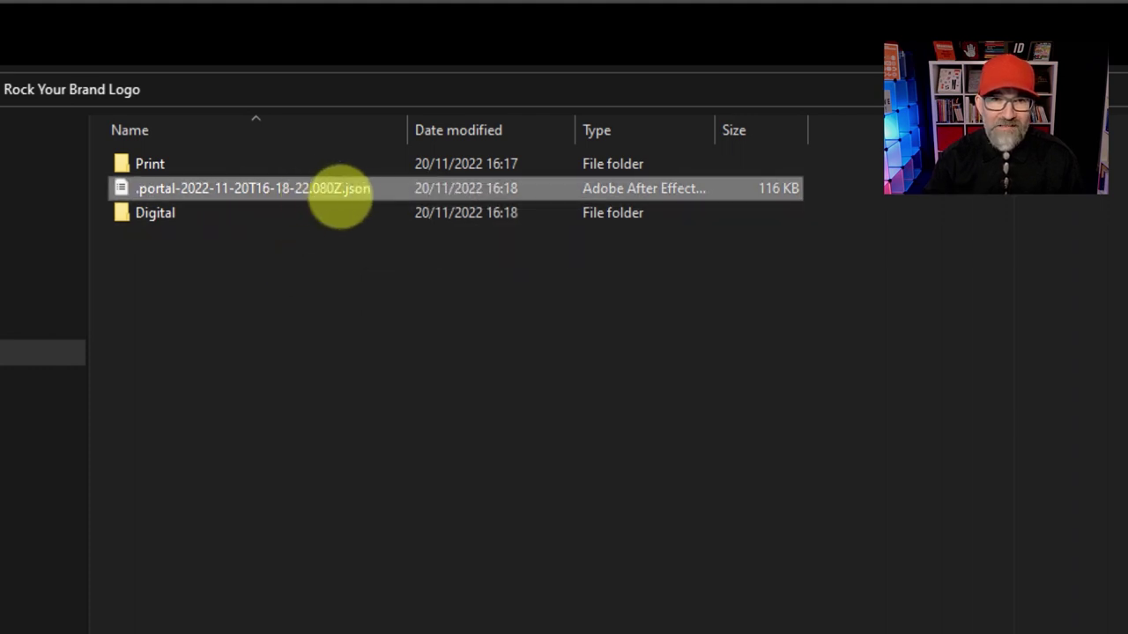
- Select the .portal JSON file, then open the Print folder
left_click(307, 190)
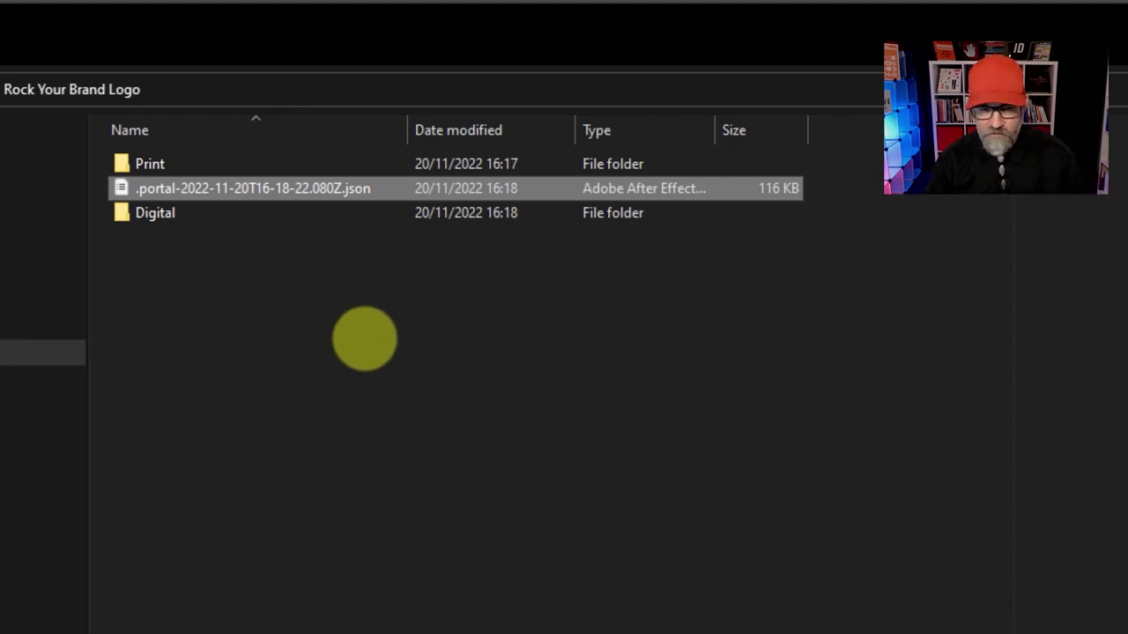
left_click(174, 164)
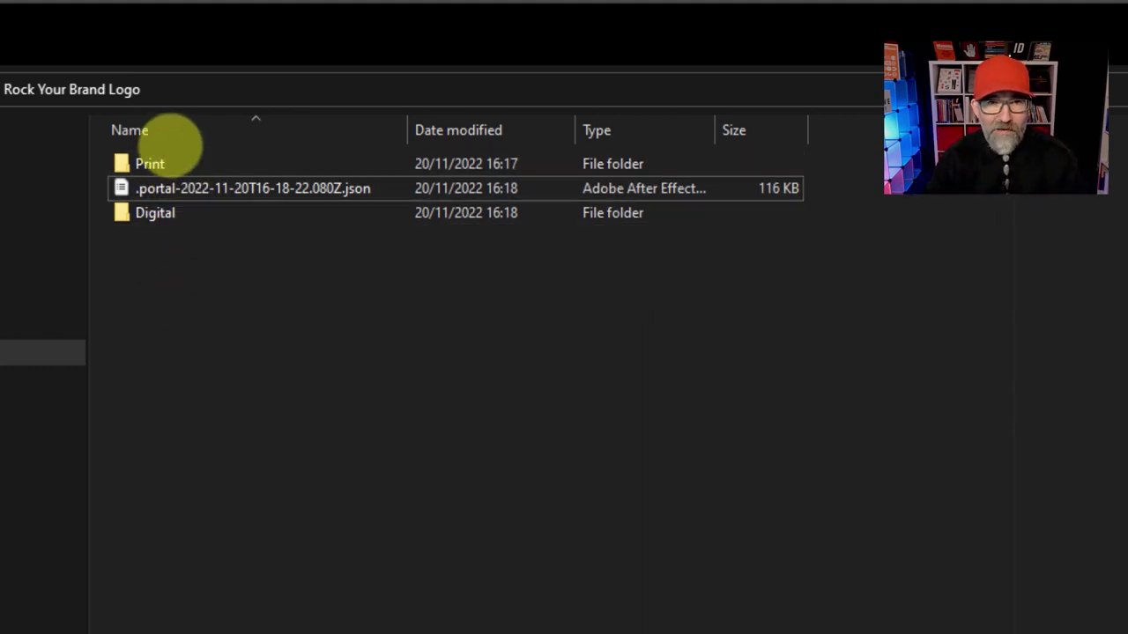
double_click(141, 165)
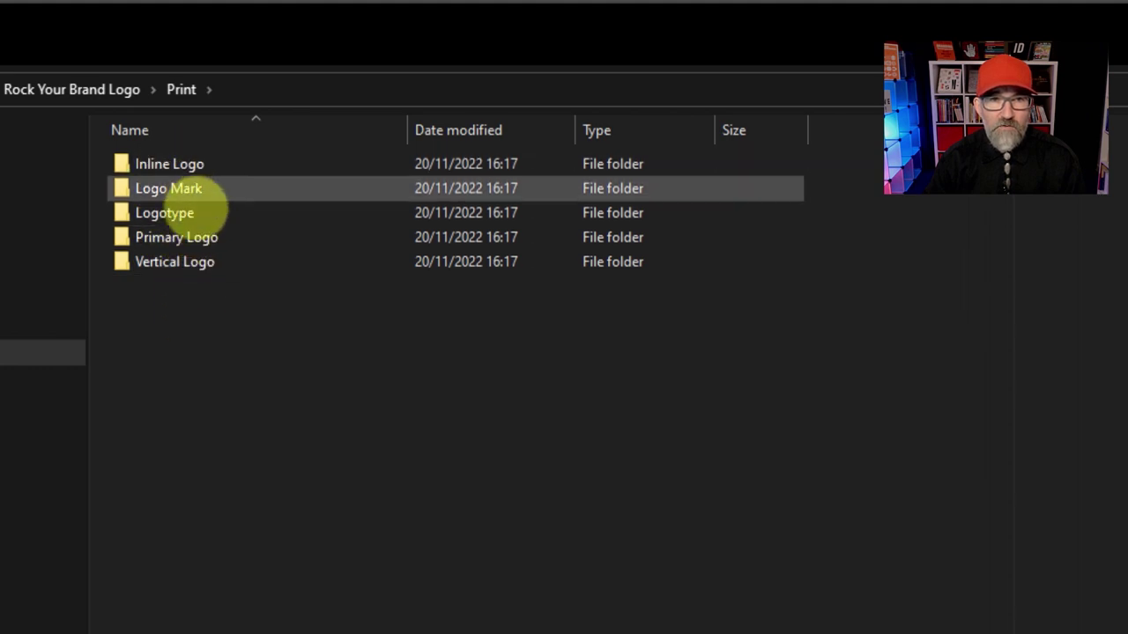
- Open Primary Logo > Full Color and inspect its PDF and AI files
double_click(202, 234)
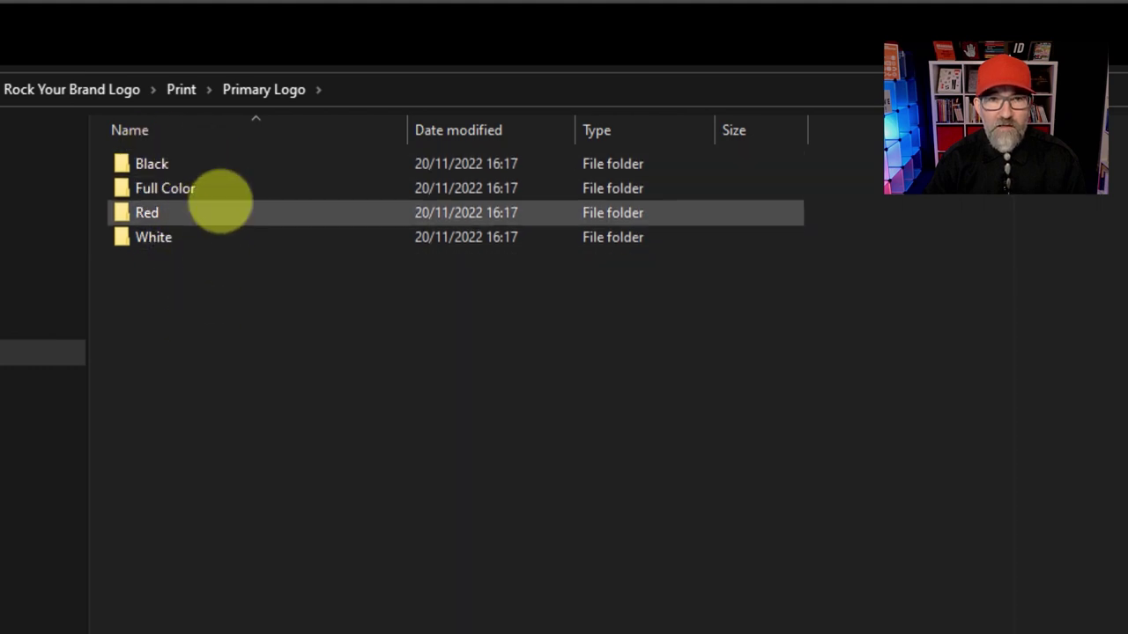
double_click(181, 186)
left_click(296, 213)
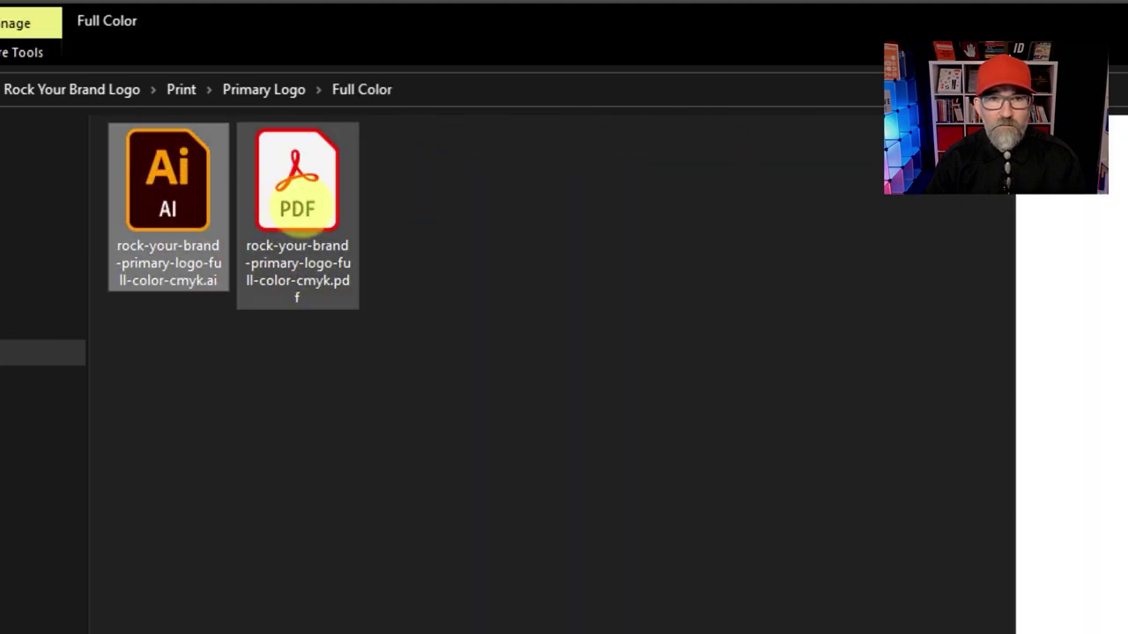
left_click(202, 185)
- Navigate back up to the top-level Rock Your Brand Logo folder
key("alt+Up")
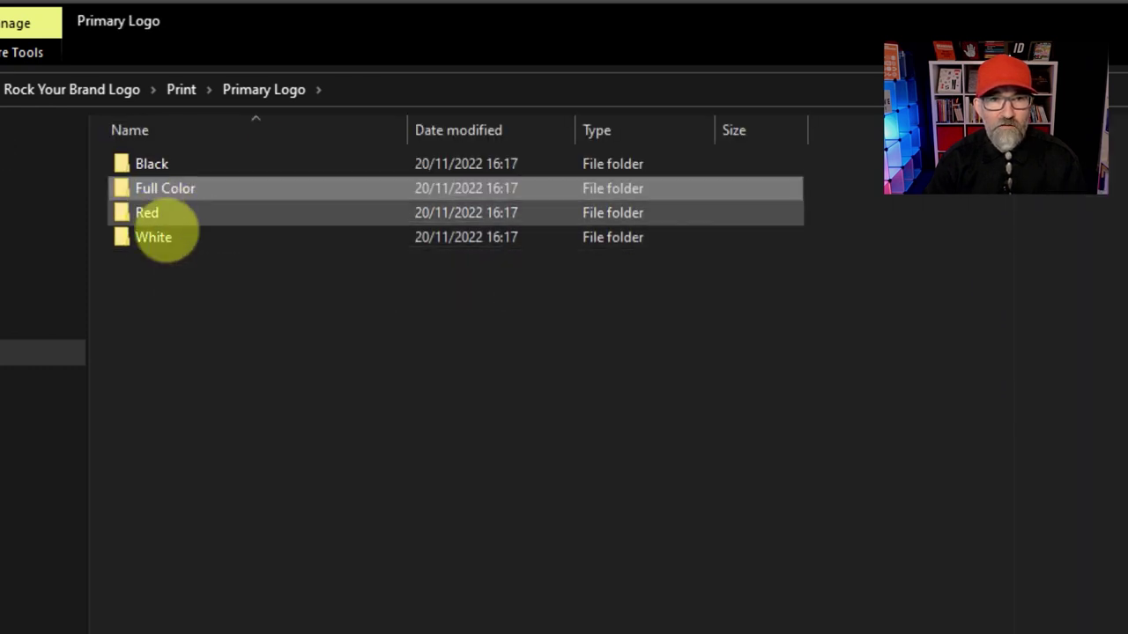
key("F5")
key("alt+Up")
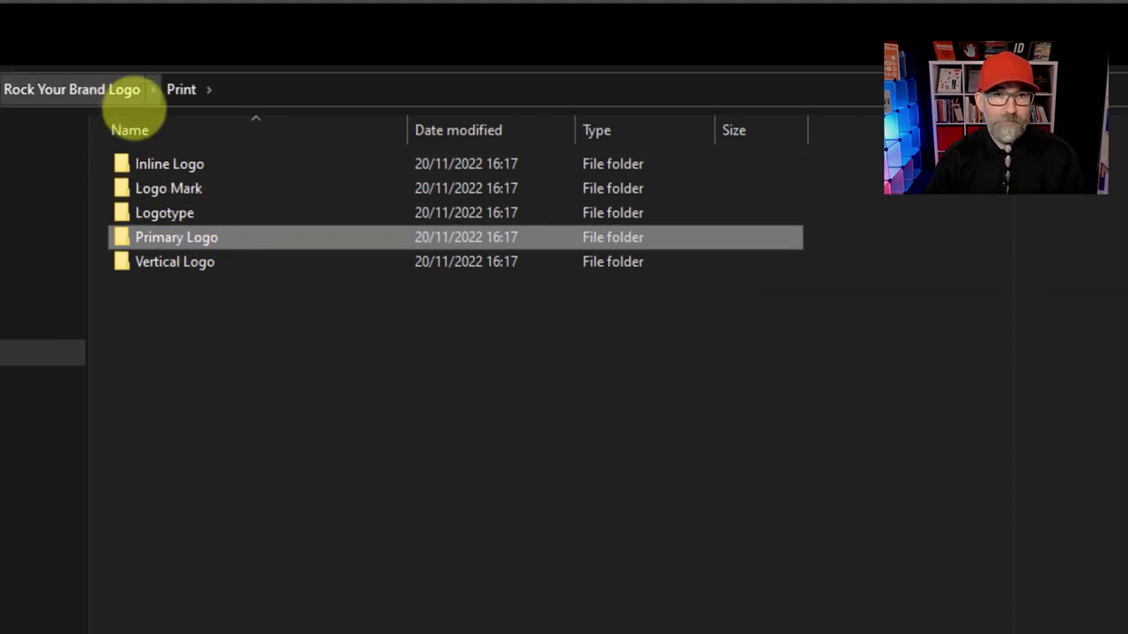
left_click(115, 89)
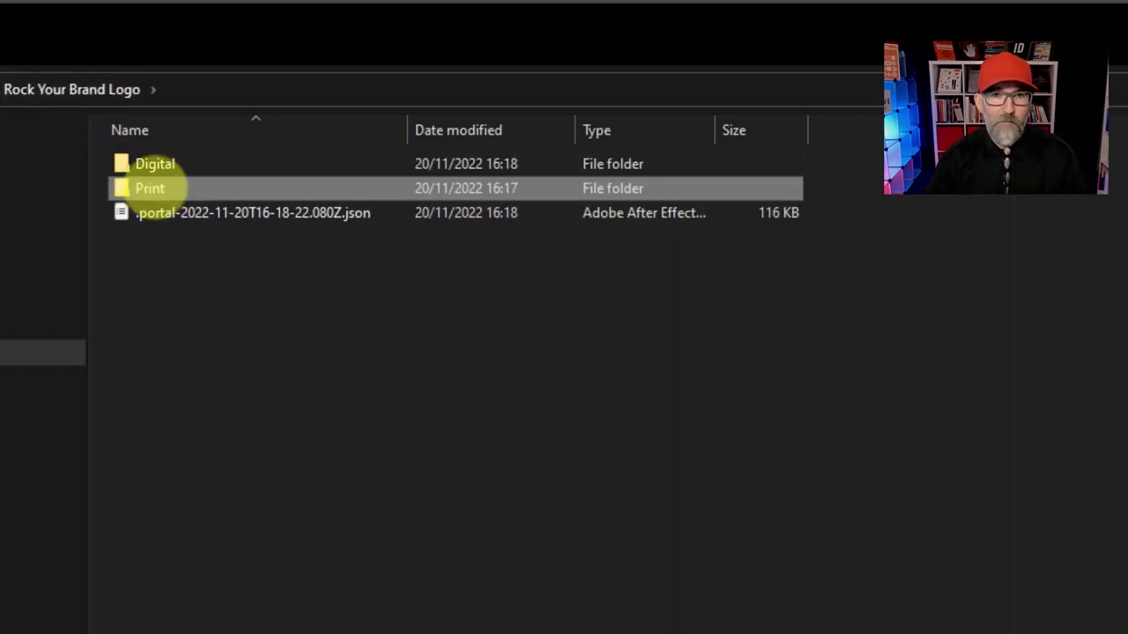
- Navigate to Digital > Primary Logo > Full Color in File Explorer
double_click(156, 164)
double_click(202, 239)
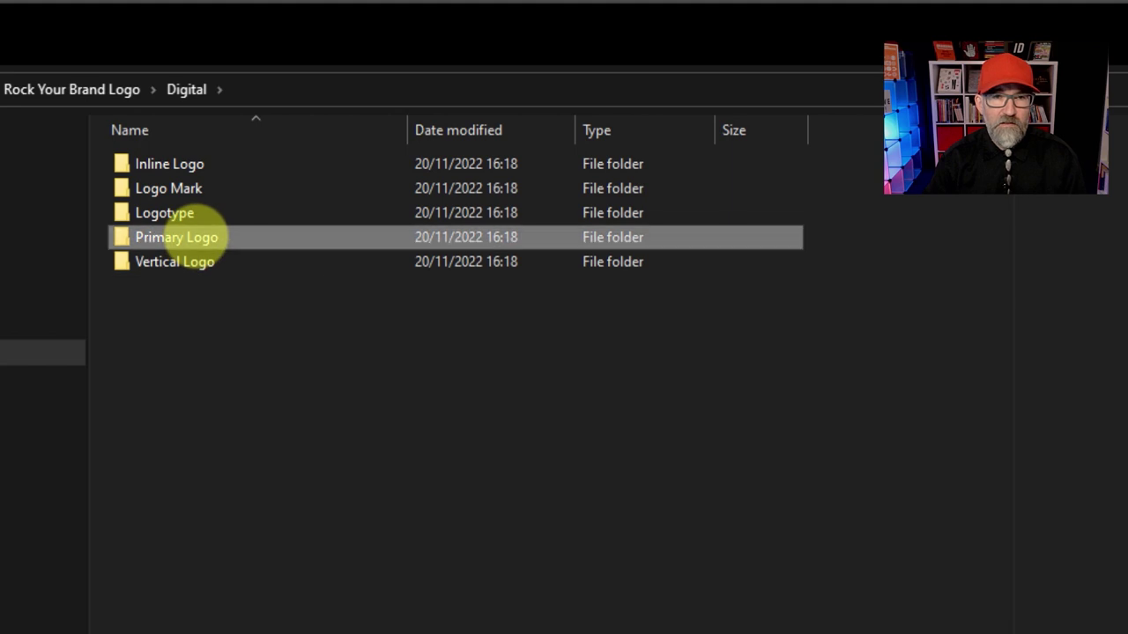
double_click(172, 187)
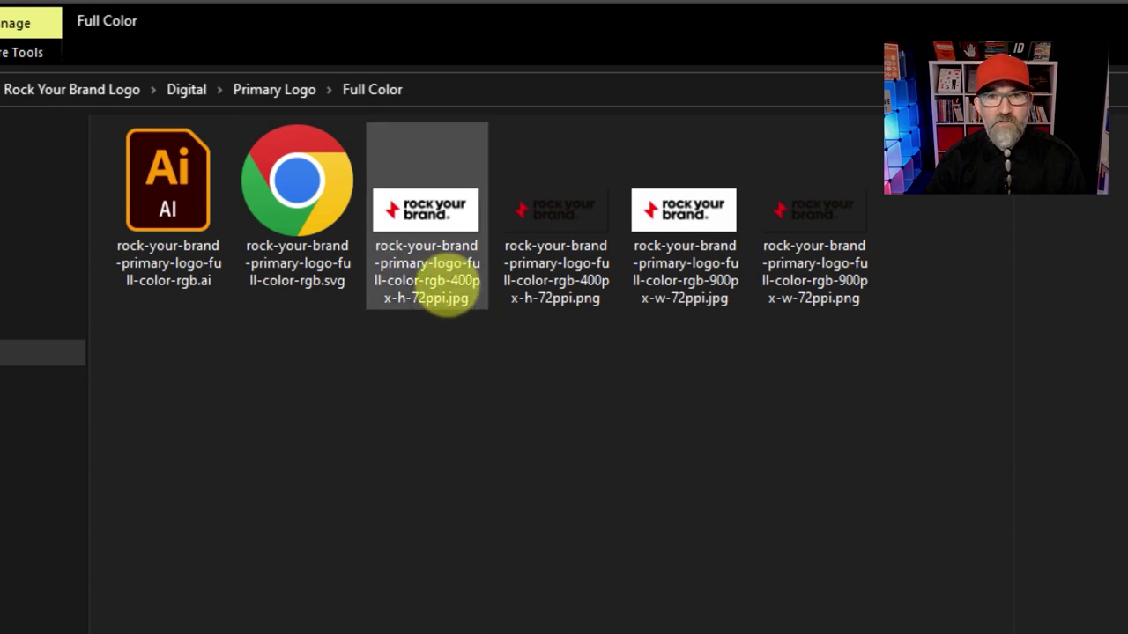
- Inspect the 400px-height and 900px-width JPG and PNG logo files, then deselect them
left_click(586, 294)
left_click(697, 291)
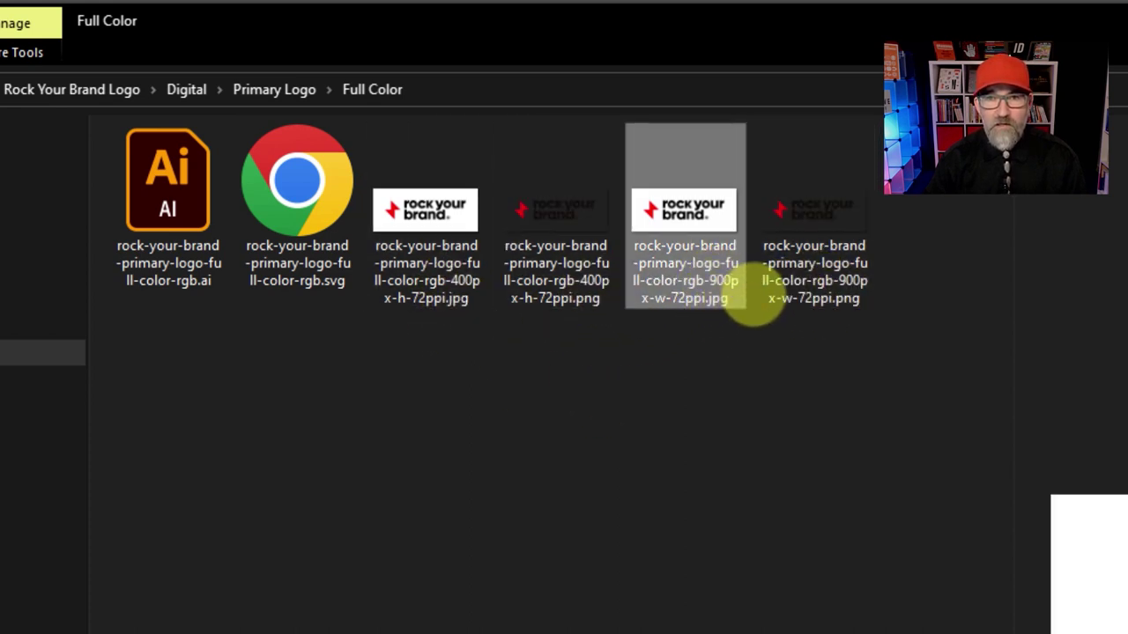
left_click(423, 295)
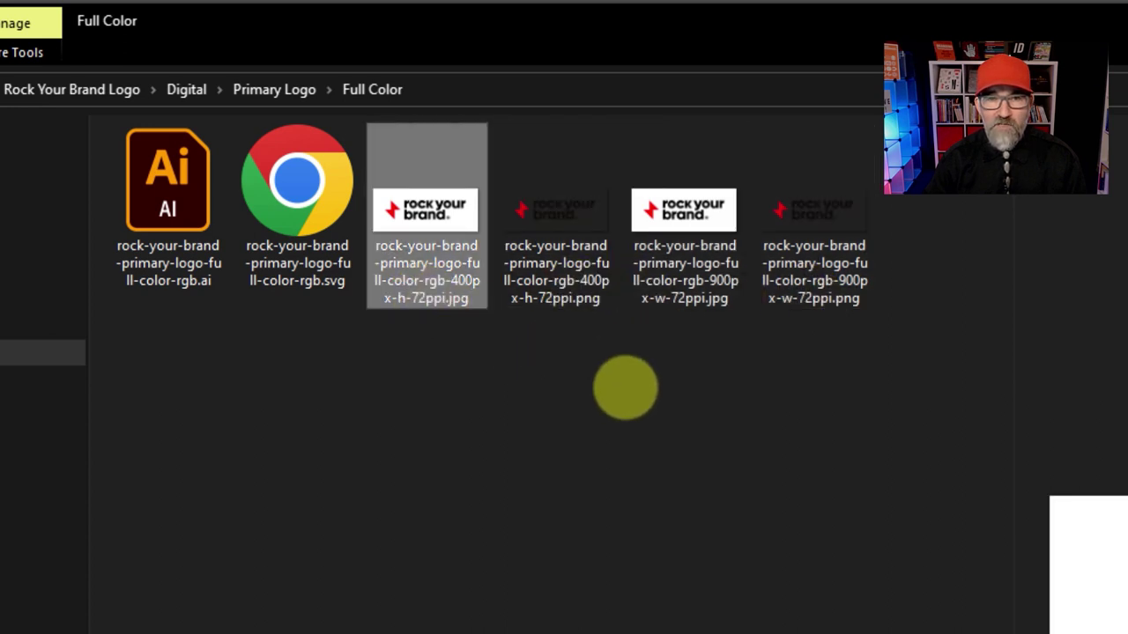
key("Right")
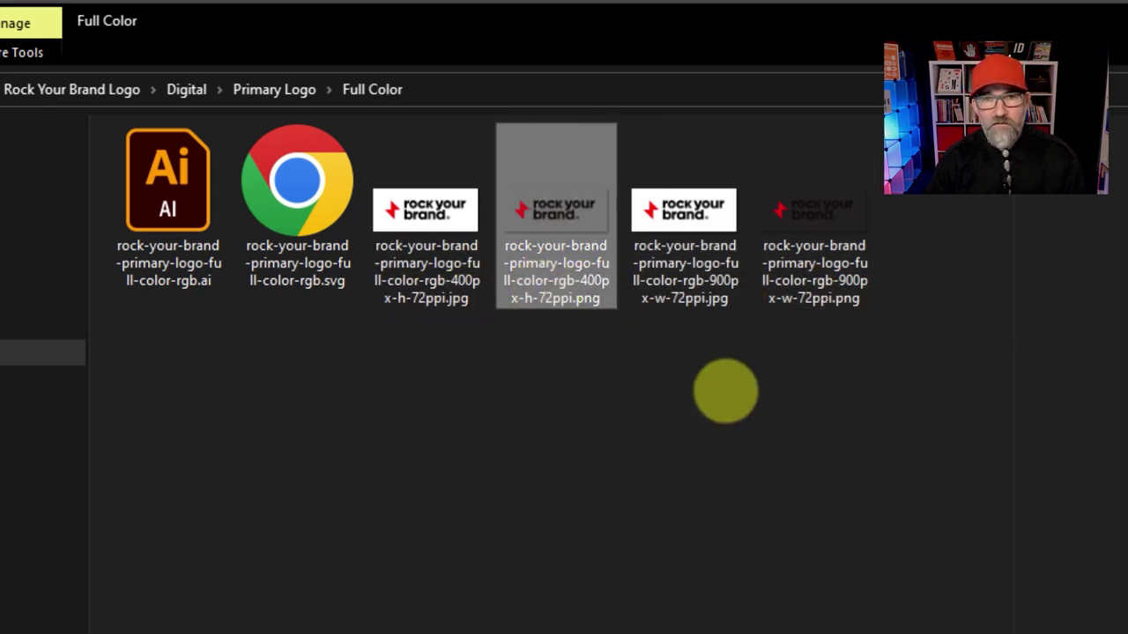
key("Right")
left_click(739, 481)
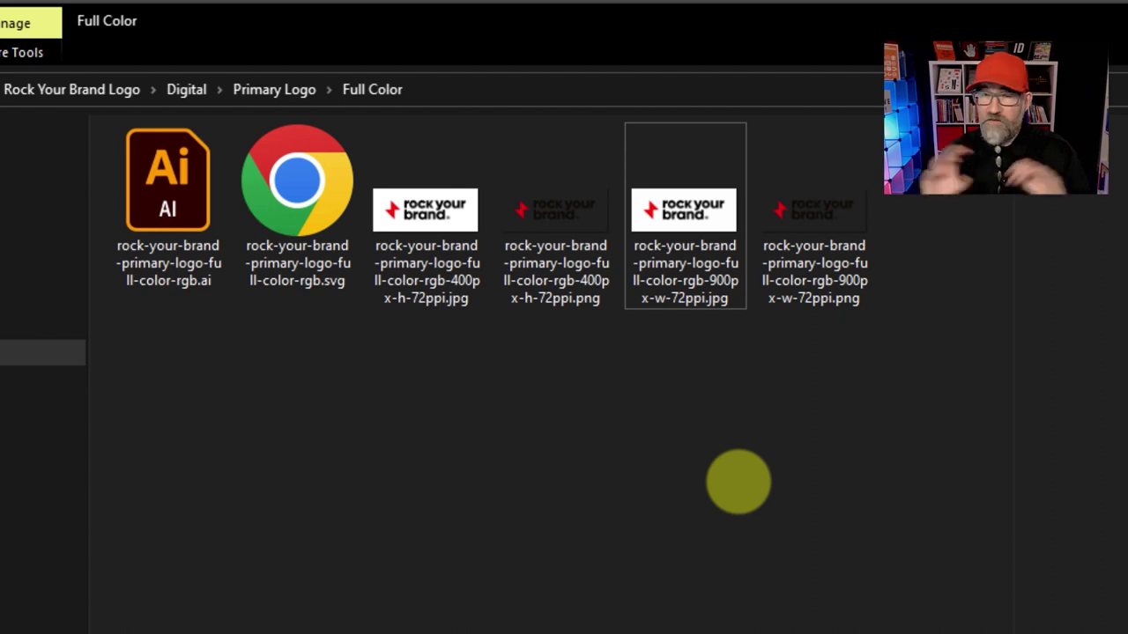